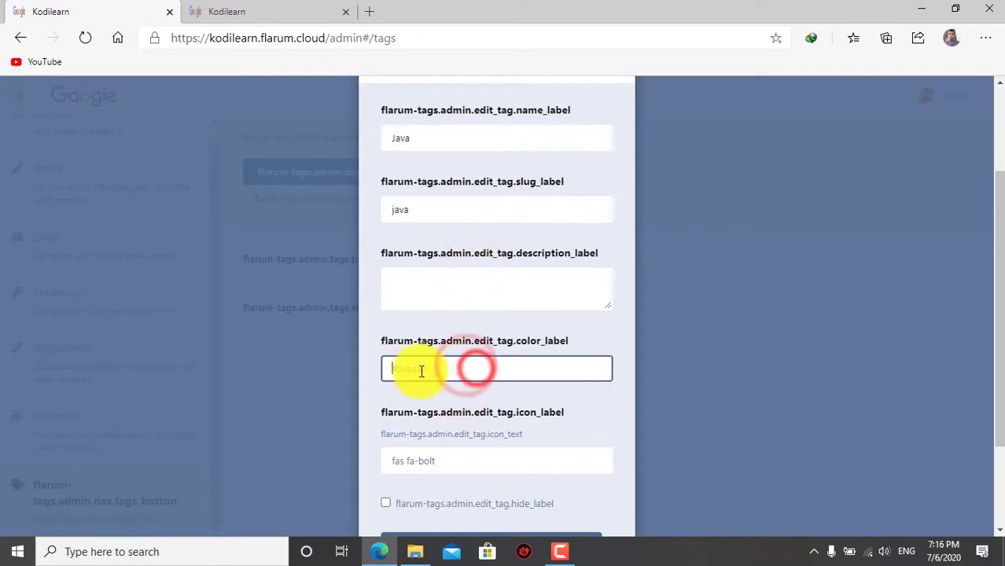
# Step: Set the Java tag's color to #FF0000, submit the tag and check it on the forum page
pyautogui.write('#FF0000')
pyautogui.press('Return')
pyautogui.scroll(-2, 478, 418)
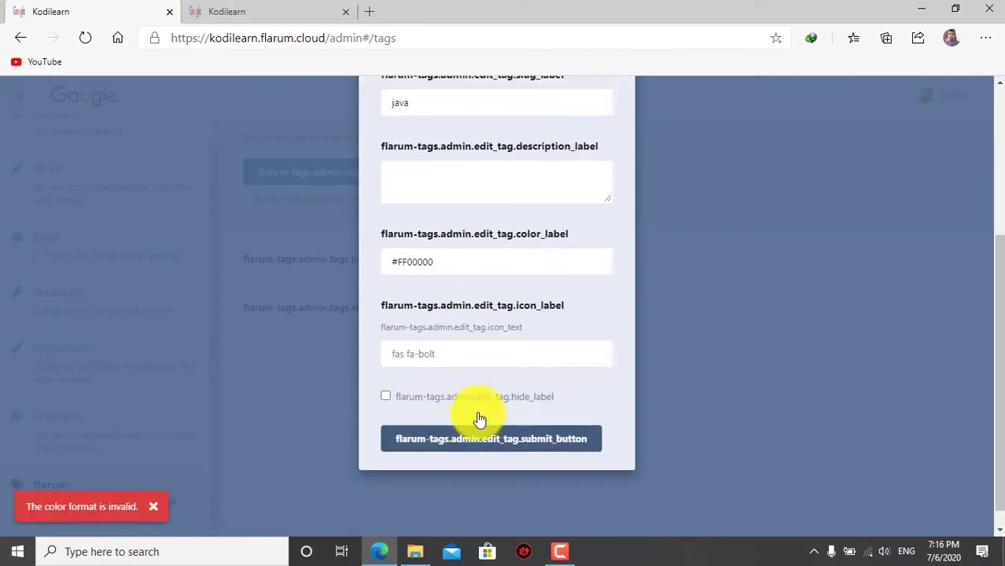
pyautogui.click(518, 511)
pyautogui.click(226, 11)
# Step: Create a Django tag with a cyan color code, submit it and reload the forum page
pyautogui.click(117, 10)
pyautogui.click(478, 272)
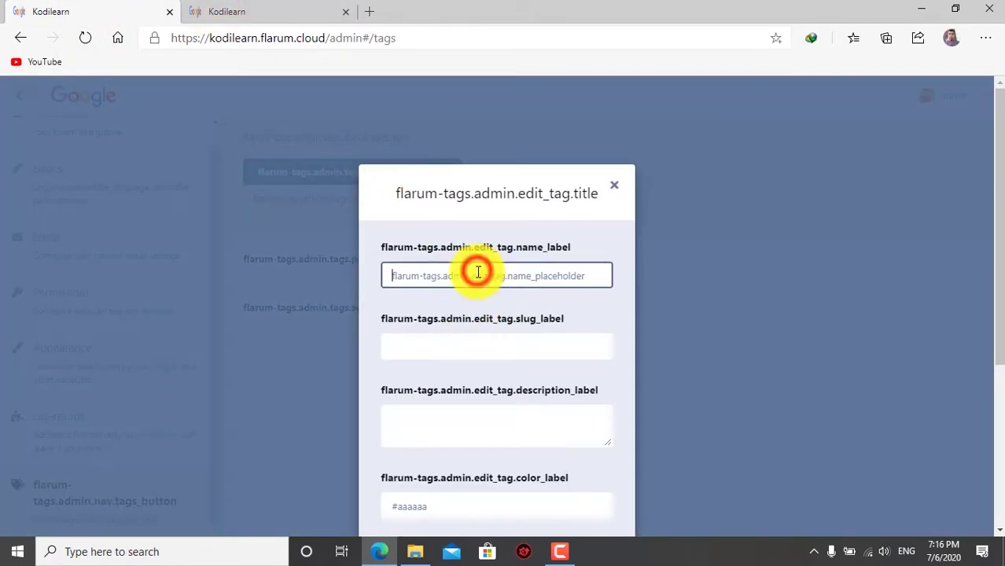
pyautogui.write('Django')
pyautogui.scroll(-2, 464, 354)
pyautogui.click(457, 374)
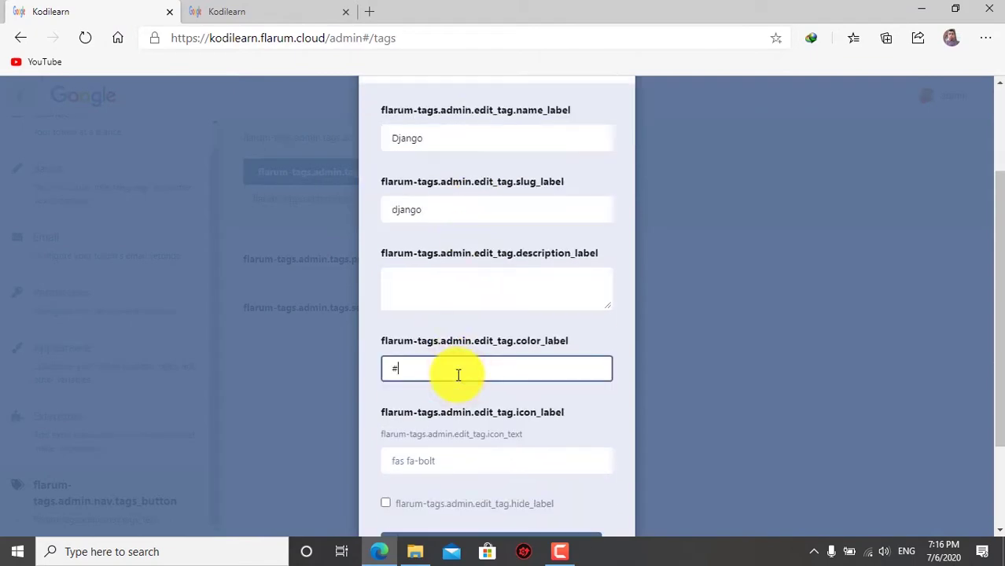
pyautogui.write('#00FFF')
pyautogui.scroll(-2, 464, 393)
pyautogui.click(478, 411)
pyautogui.click(226, 11)
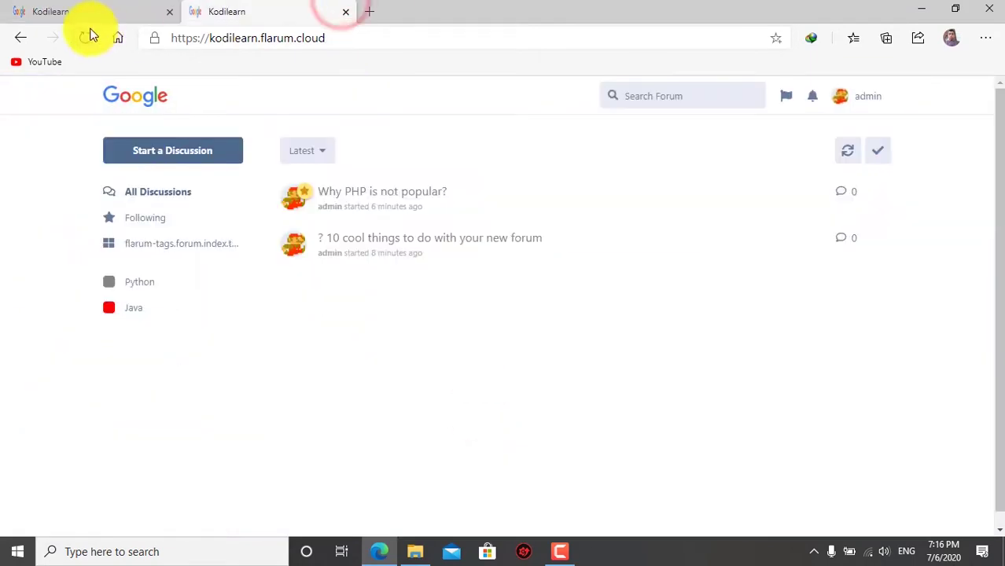
pyautogui.click(85, 38)
# Step: Open the forum administration's extensions list and look through the enabled and available extensions
pyautogui.click(50, 11)
pyautogui.click(60, 416)
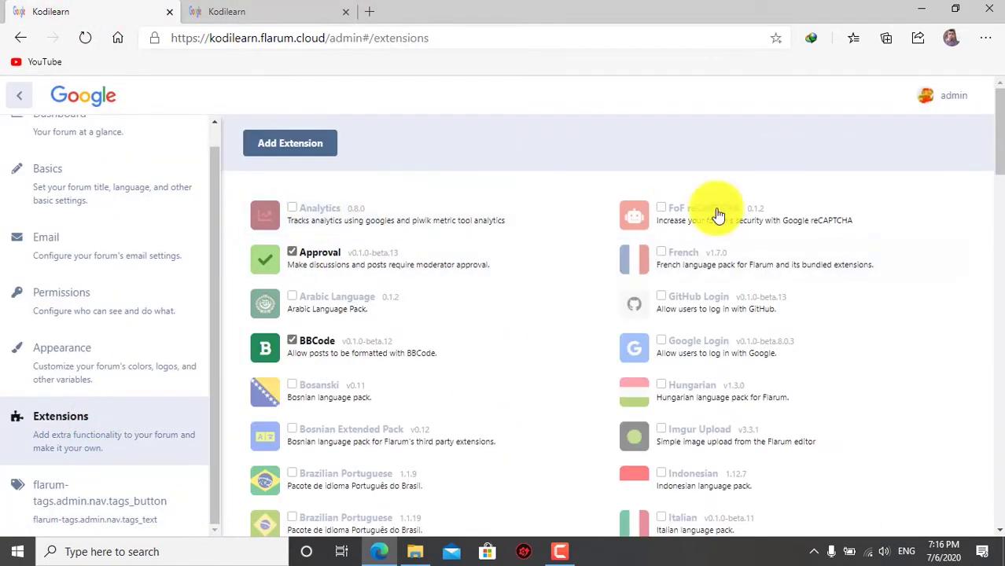
pyautogui.hotkey('ctrl', 'f')
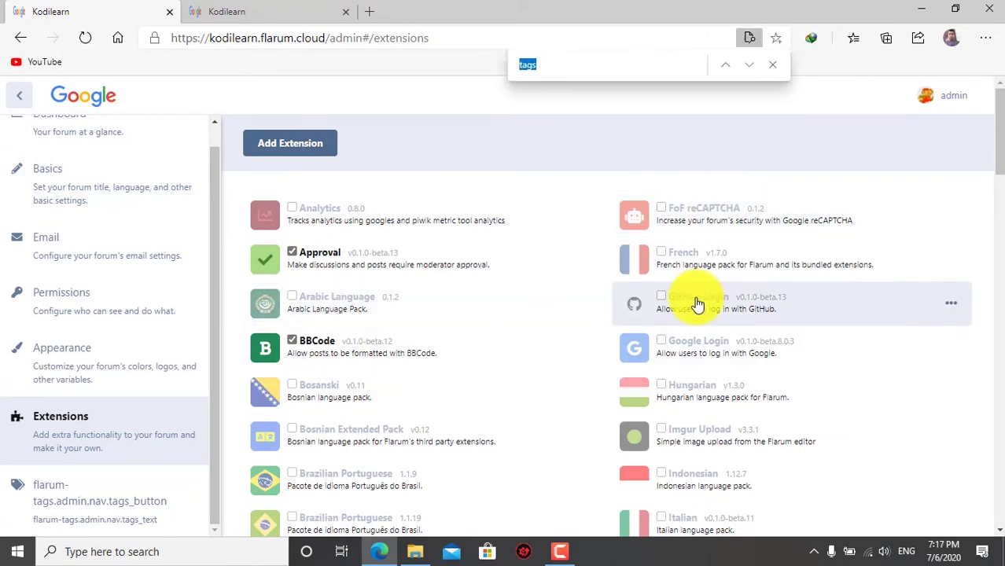
pyautogui.press('Escape')
pyautogui.scroll(-1, 550, 393)
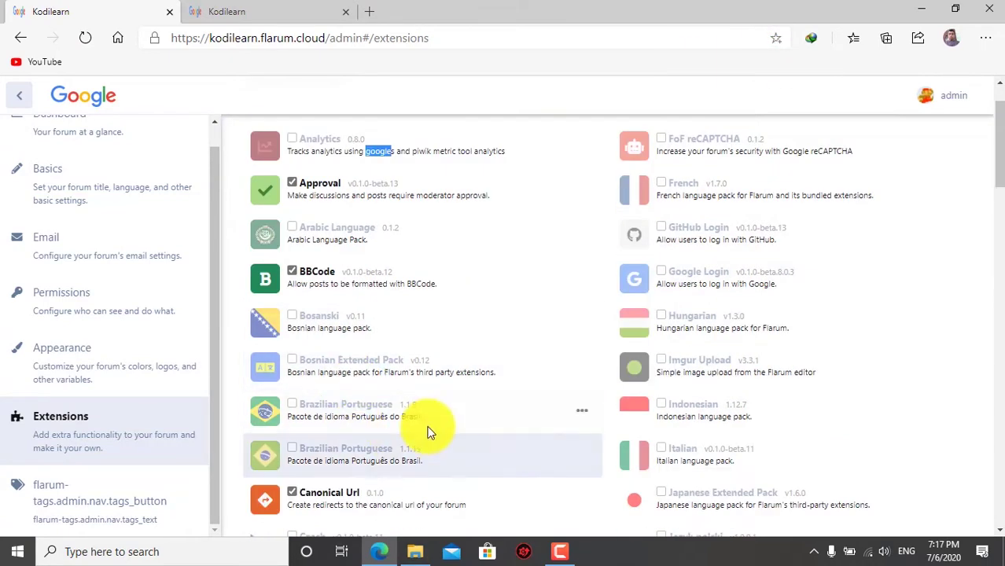
pyautogui.scroll(-4, 431, 466)
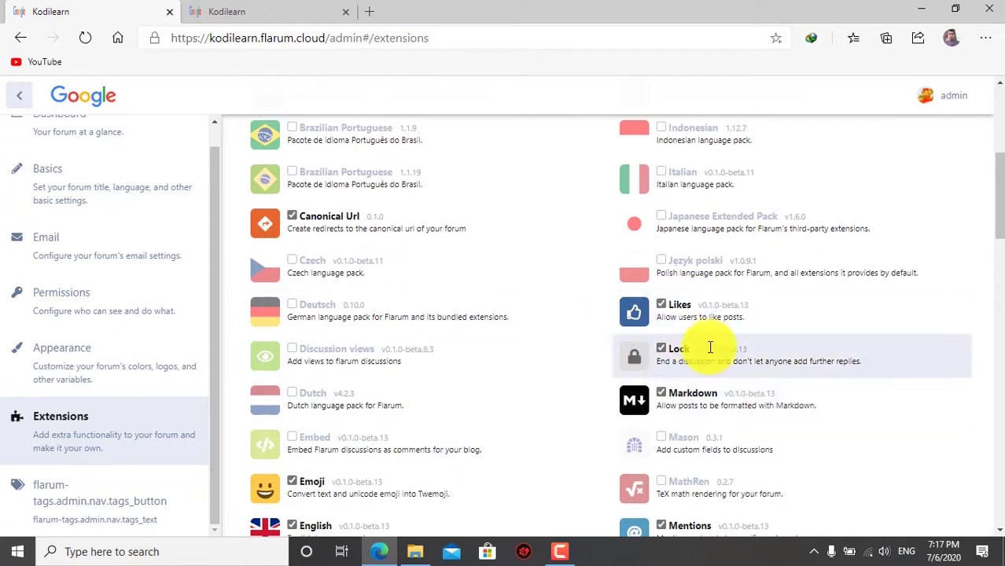
pyautogui.moveTo(311, 448); pyautogui.dragTo(520, 382)
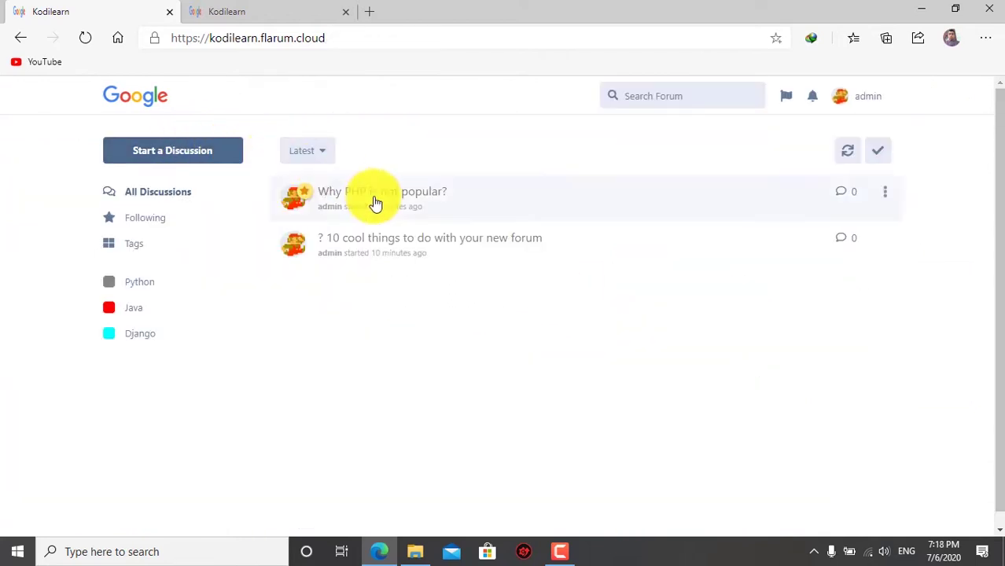
# Step: View the forum's search, flagged posts and notifications from the home page
pyautogui.scroll(-1, 346, 212)
pyautogui.scroll(1, 340, 225)
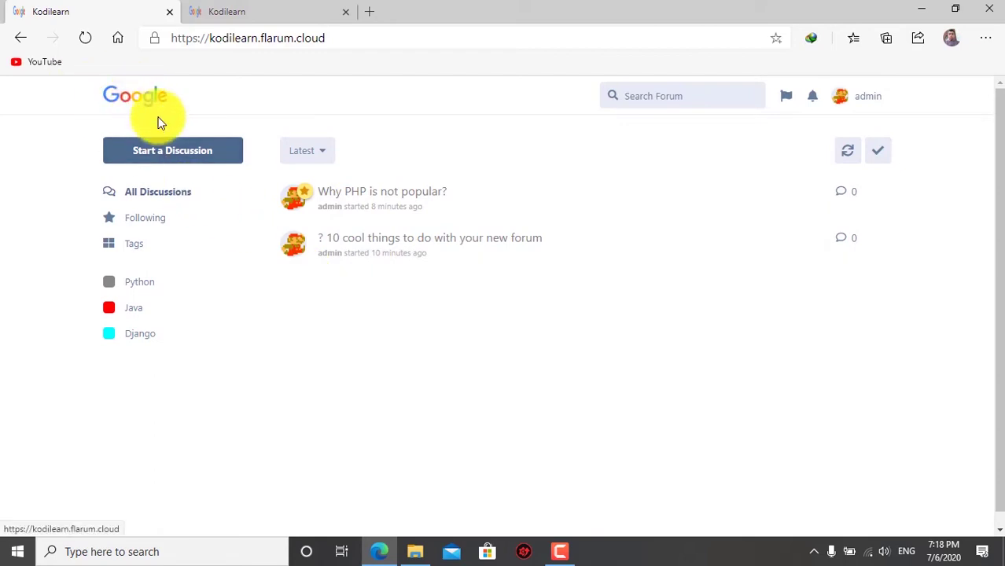
pyautogui.click(694, 97)
pyautogui.click(785, 96)
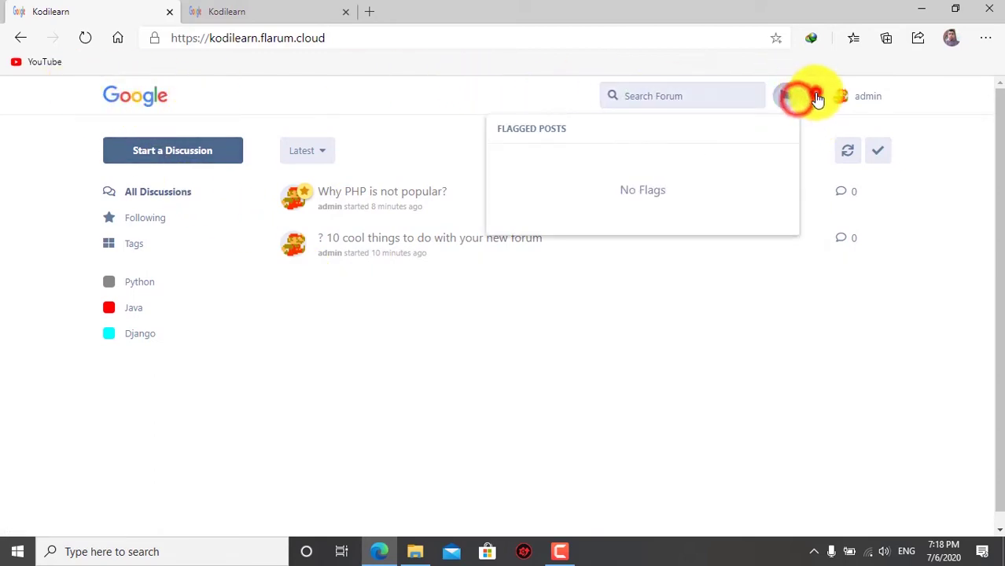
pyautogui.click(812, 96)
pyautogui.click(712, 362)
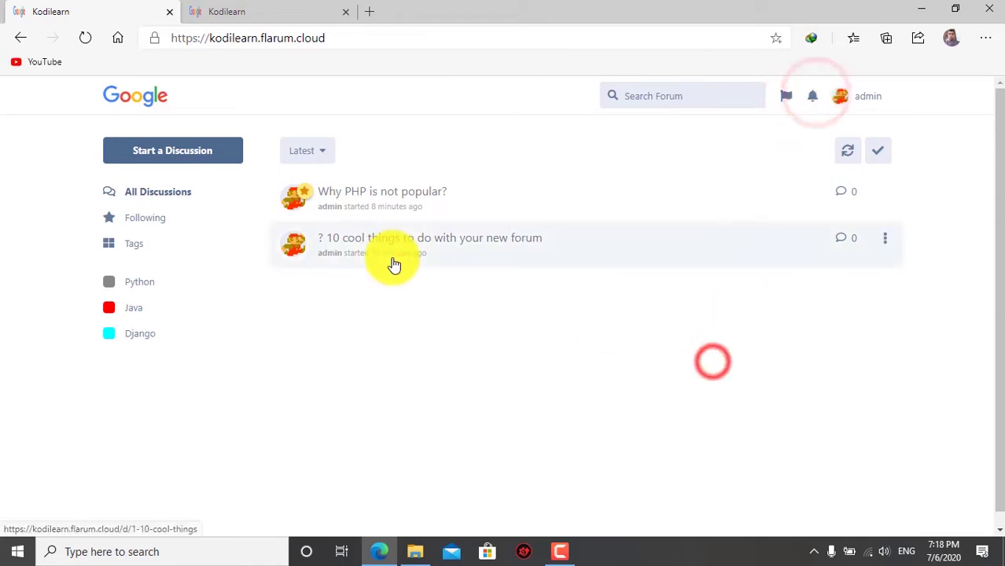
# Step: View the discussion lists of the Python, Java and Django tags and return to all discussions
pyautogui.click(139, 286)
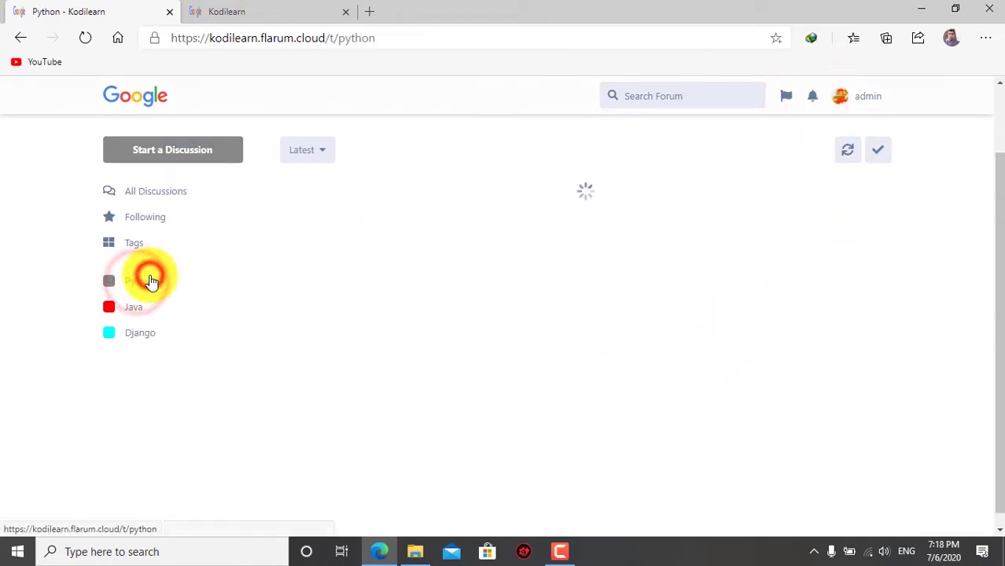
pyautogui.click(130, 308)
pyautogui.click(146, 335)
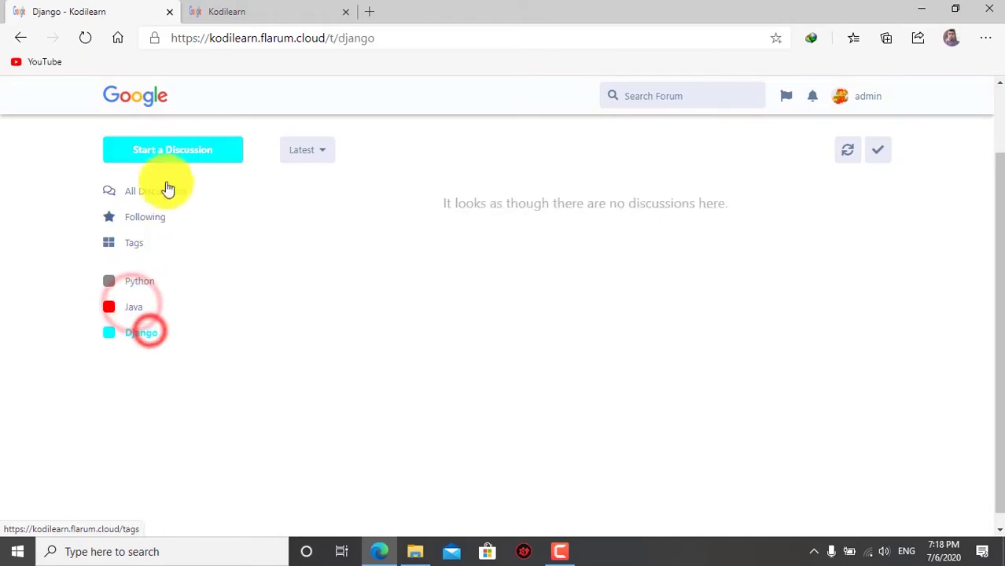
pyautogui.click(135, 282)
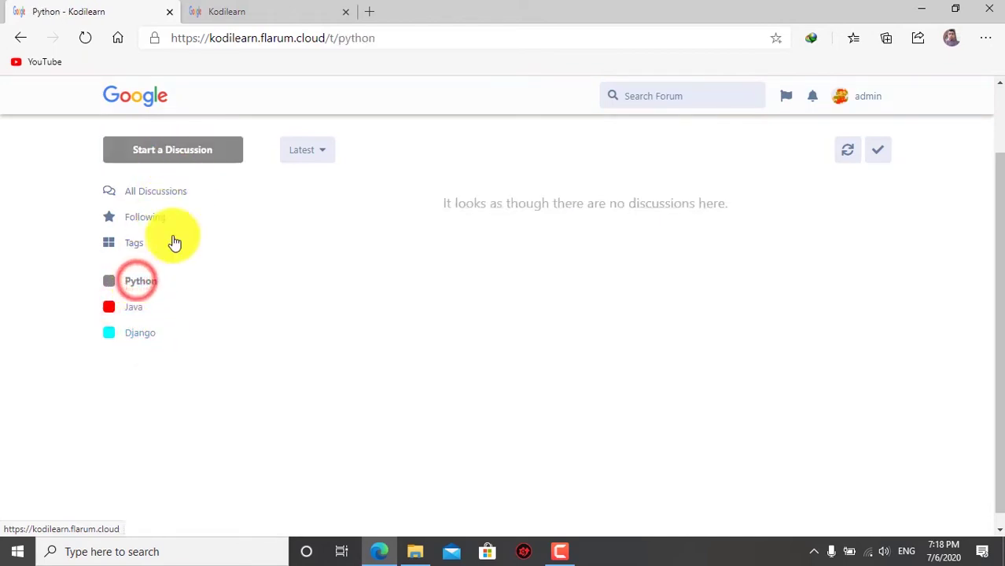
pyautogui.click(134, 308)
pyautogui.click(140, 332)
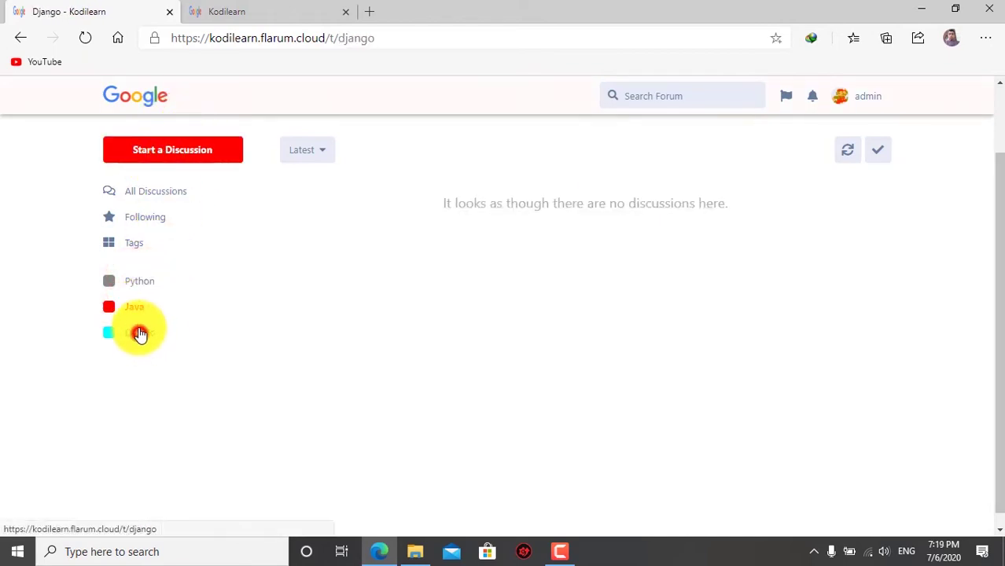
pyautogui.click(149, 281)
pyautogui.click(171, 191)
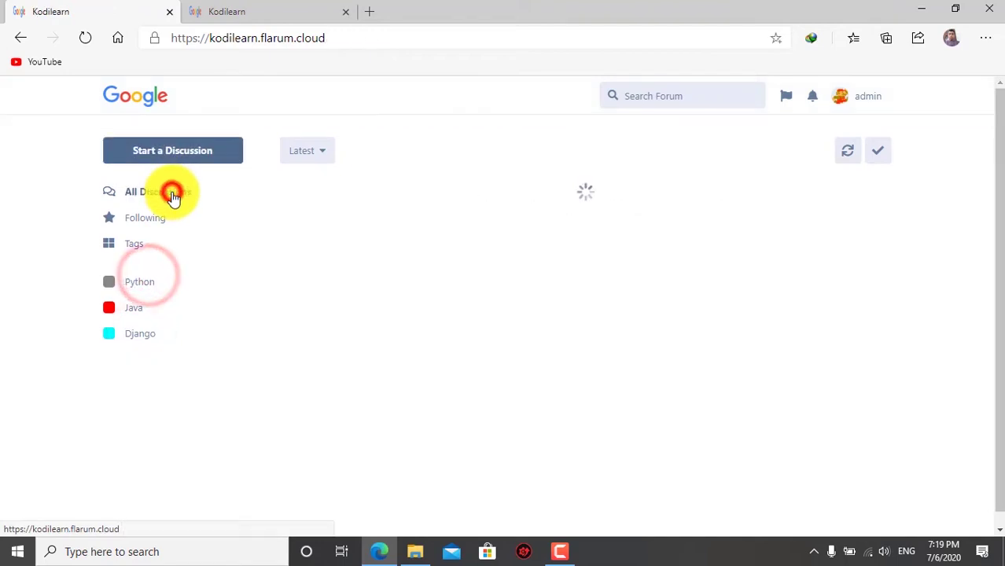
# Step: Start a new discussion and assign it the Python tag
pyautogui.click(180, 151)
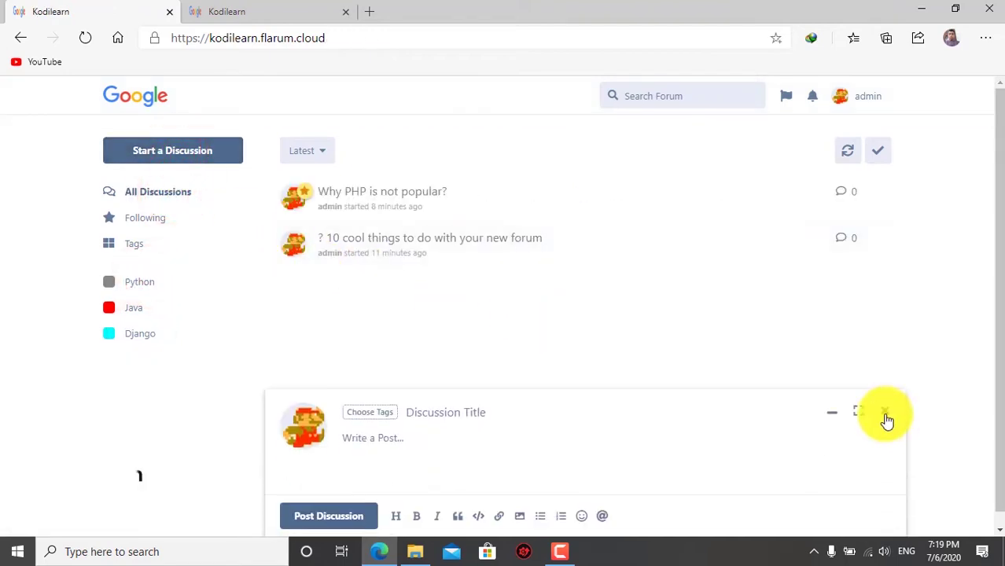
pyautogui.click(884, 412)
pyautogui.click(191, 150)
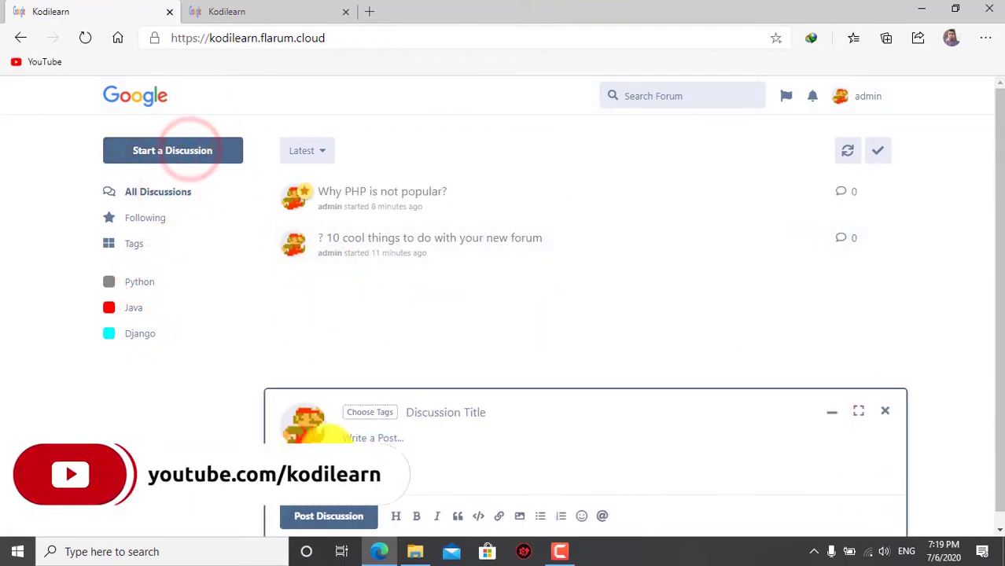
pyautogui.click(373, 413)
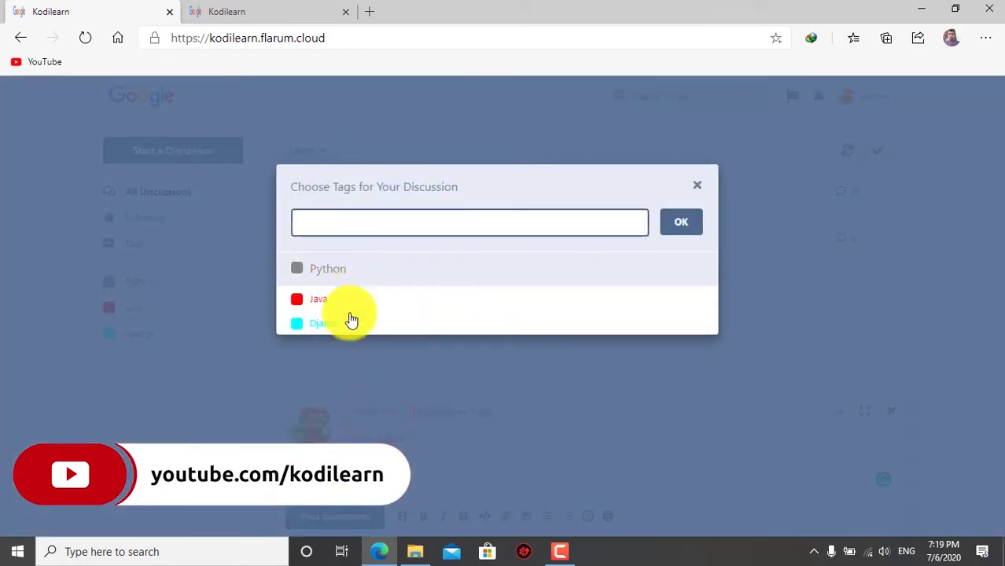
pyautogui.click(361, 268)
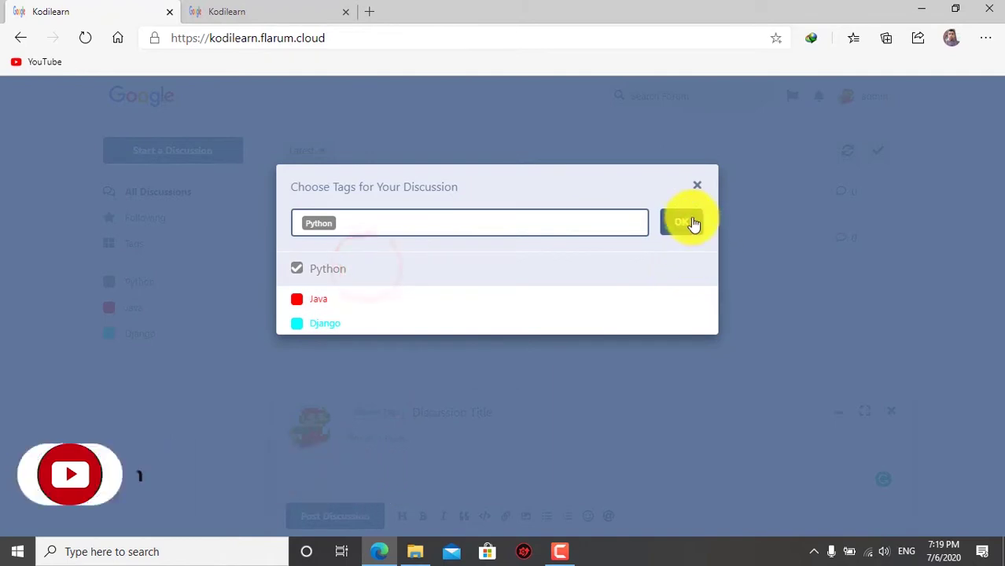
pyautogui.click(681, 222)
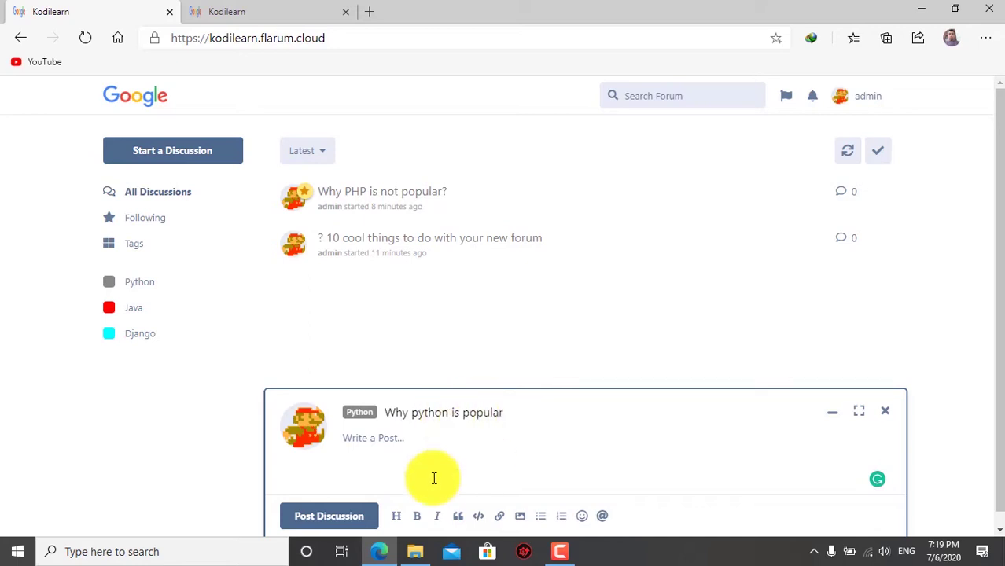
# Step: Title the discussion "Why python is popular", write print("Hello") as code in the body and post it
pyautogui.click(472, 520)
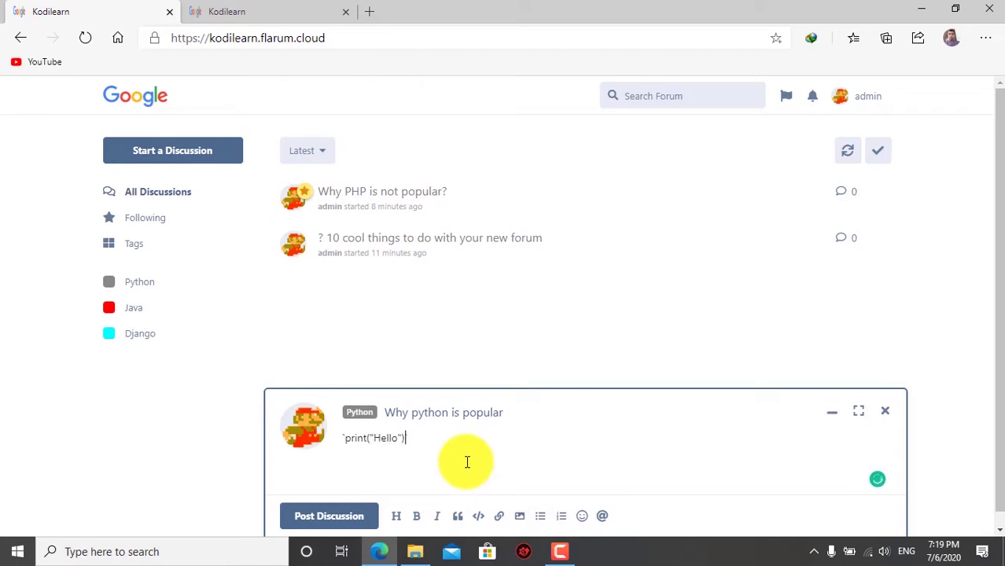
pyautogui.scroll(-1, 419, 455)
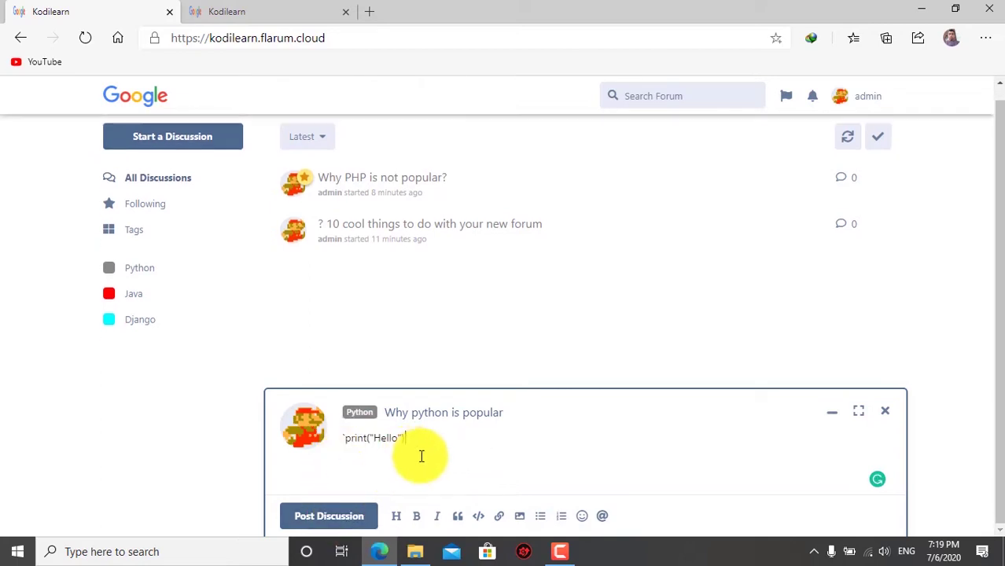
pyautogui.click(346, 516)
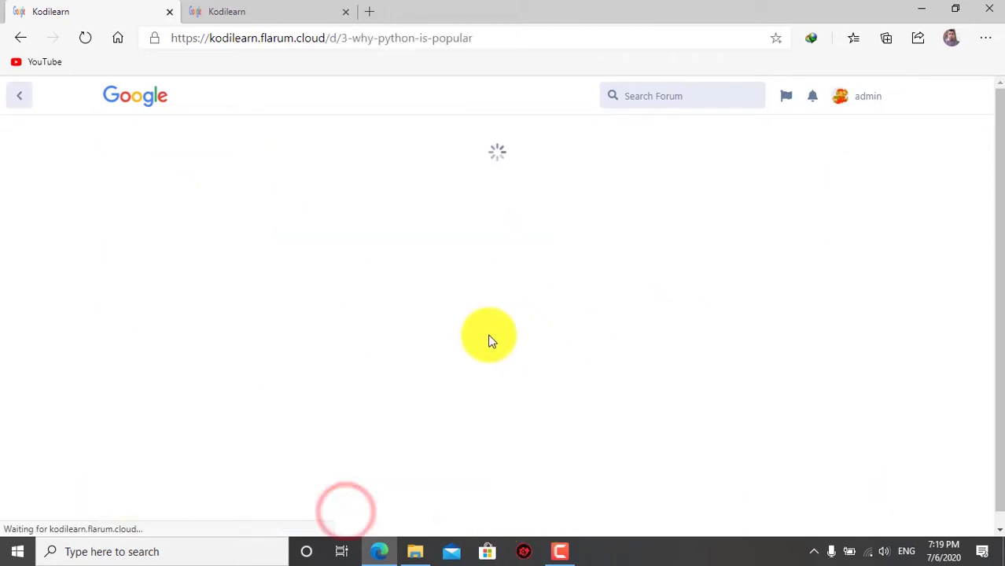
# Step: Highlight the posted code, like the post and withdraw the like
pyautogui.moveTo(251, 265); pyautogui.dragTo(169, 274)
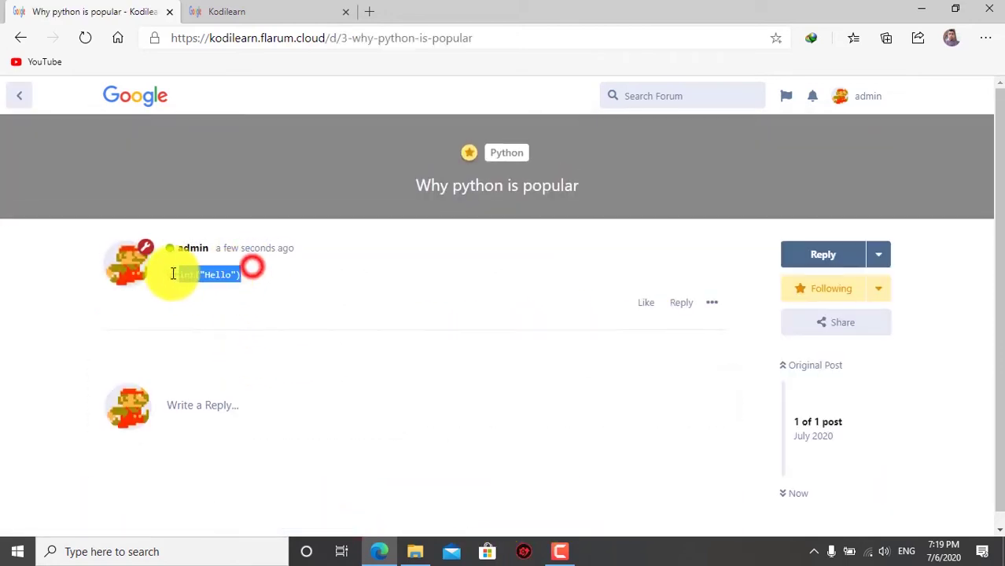
pyautogui.click(437, 272)
pyautogui.click(644, 302)
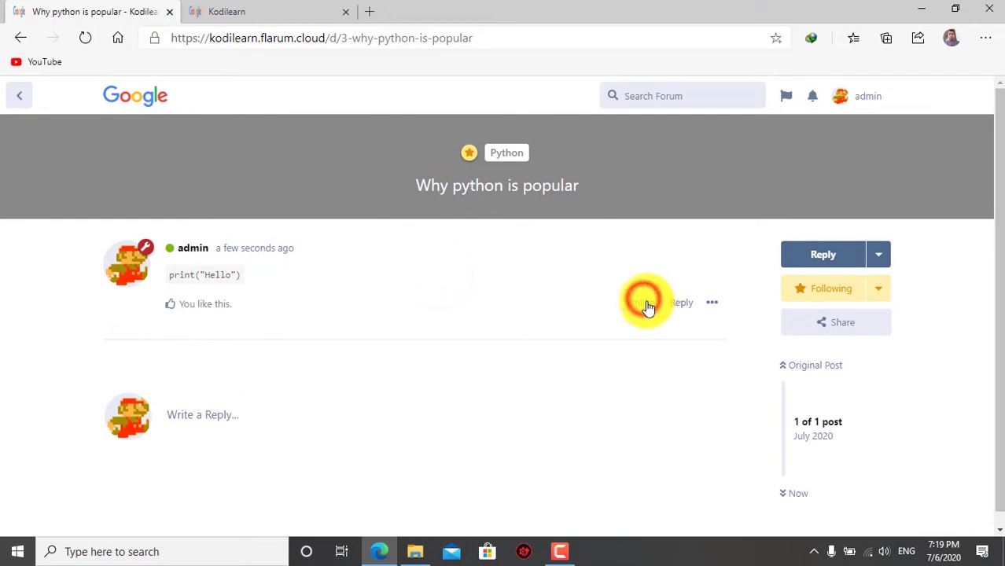
pyautogui.click(646, 302)
# Step: Open a reply to the post and view the post's additional actions
pyautogui.click(682, 302)
pyautogui.click(712, 301)
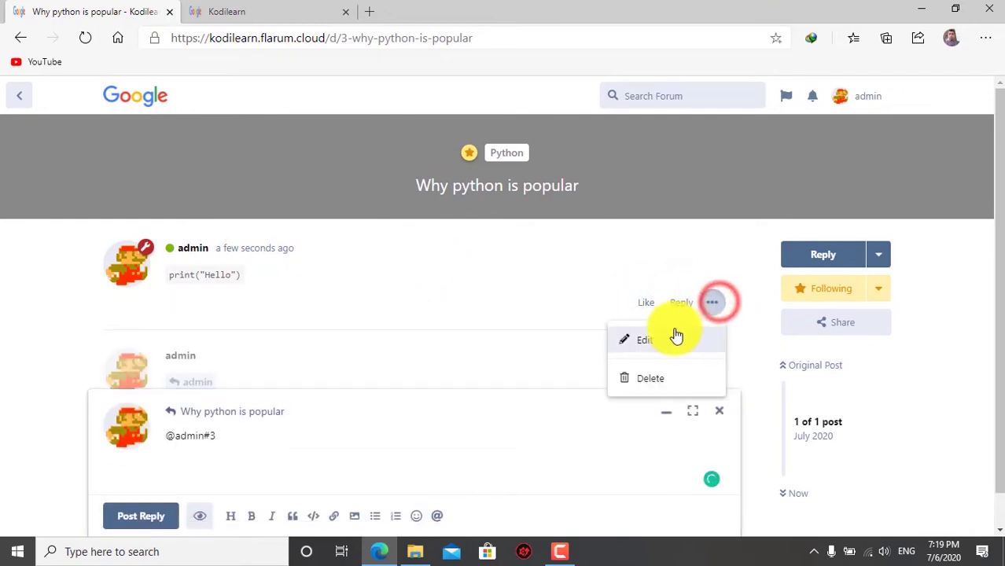
pyautogui.click(464, 254)
pyautogui.click(634, 309)
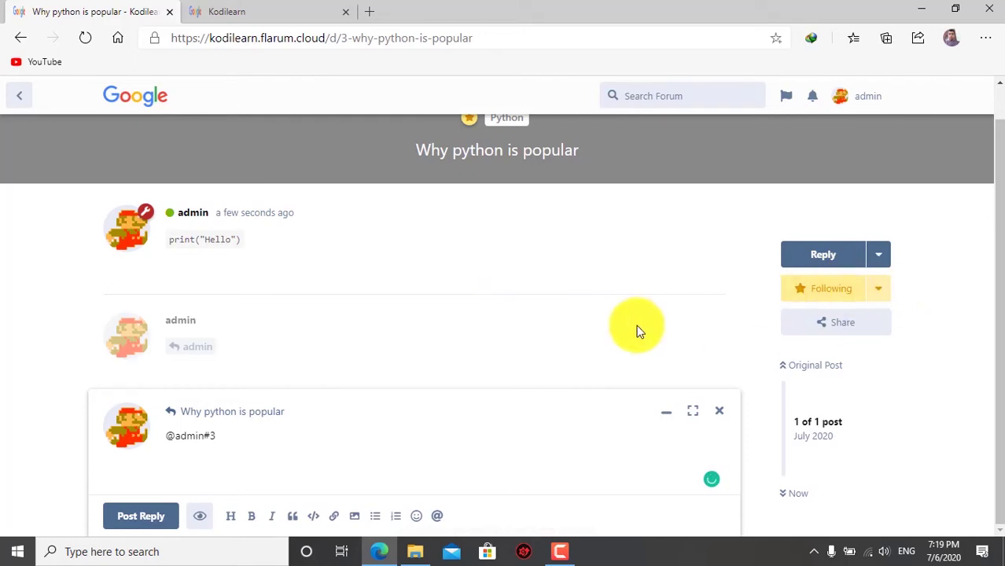
pyautogui.scroll(1, 643, 317)
# Step: Open the admin account's profile and look through its posts
pyautogui.click(848, 98)
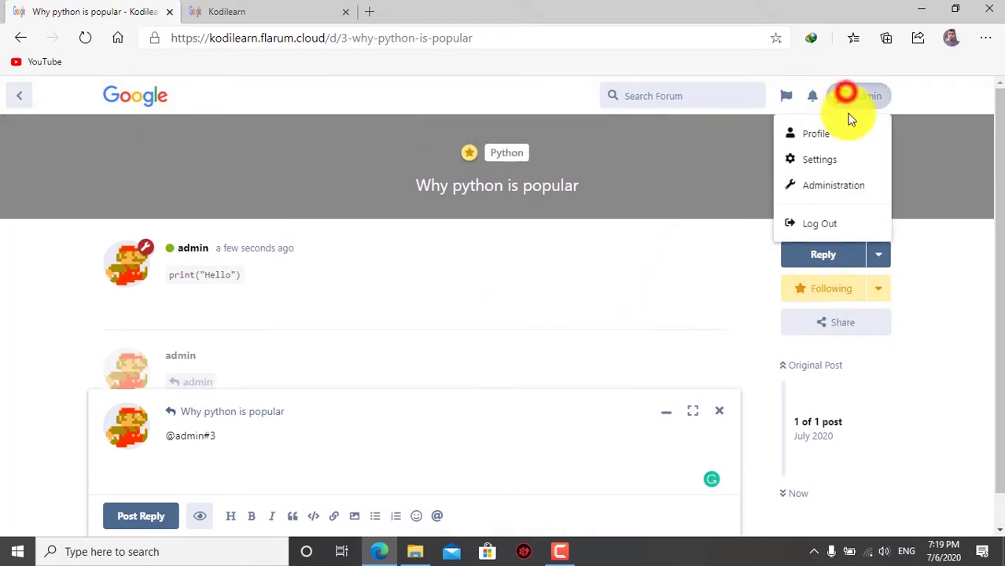
pyautogui.click(812, 144)
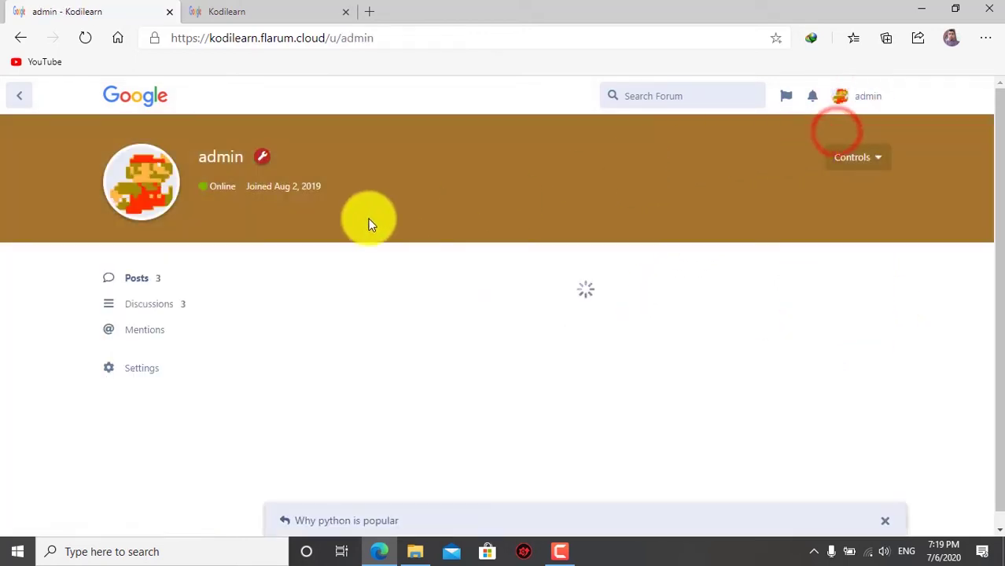
pyautogui.scroll(-15, 294, 336)
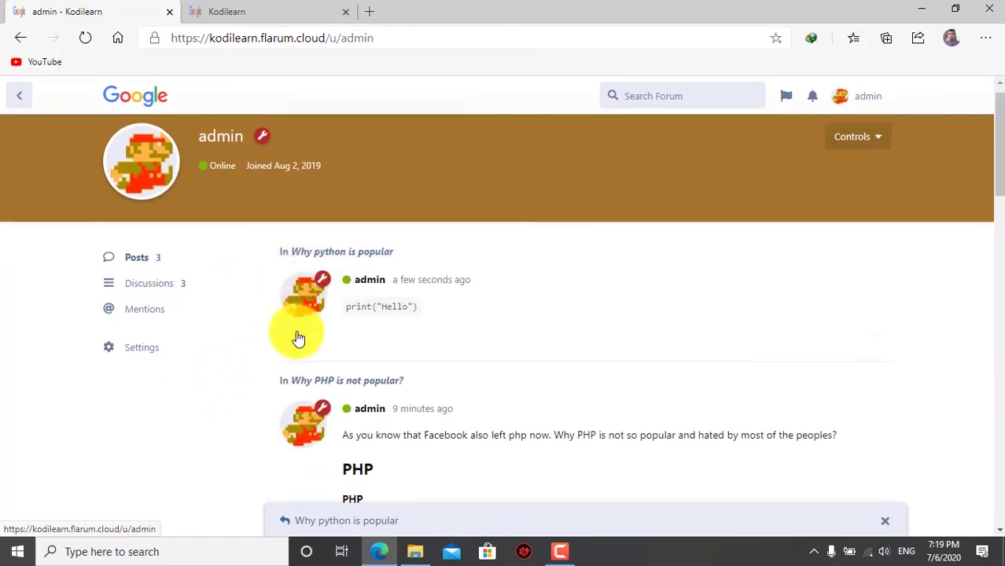
pyautogui.scroll(20, 507, 349)
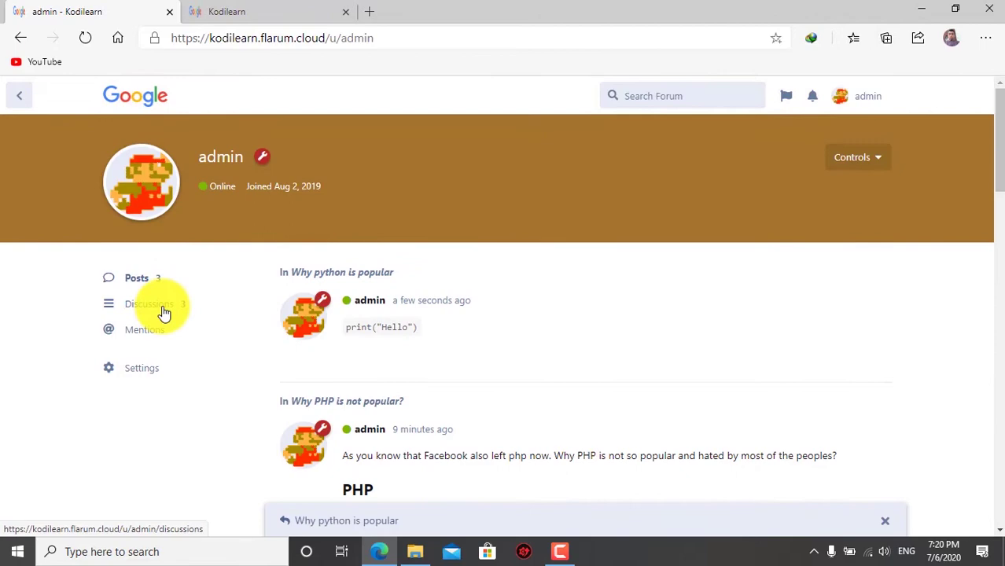
# Step: Review the account and notification settings of the profile and open the account options
pyautogui.click(143, 368)
pyautogui.scroll(-3, 597, 314)
pyautogui.scroll(3, 529, 337)
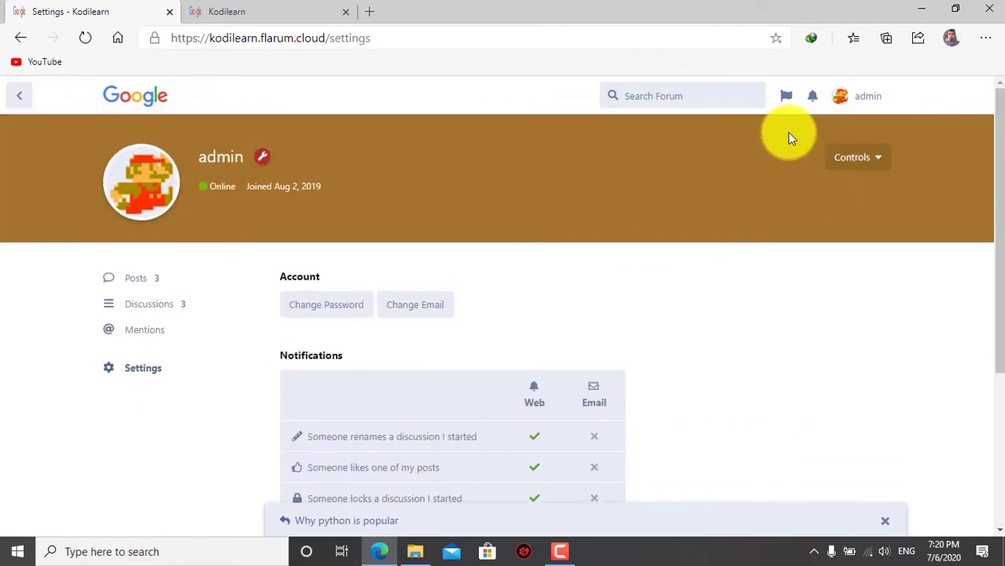
pyautogui.click(881, 95)
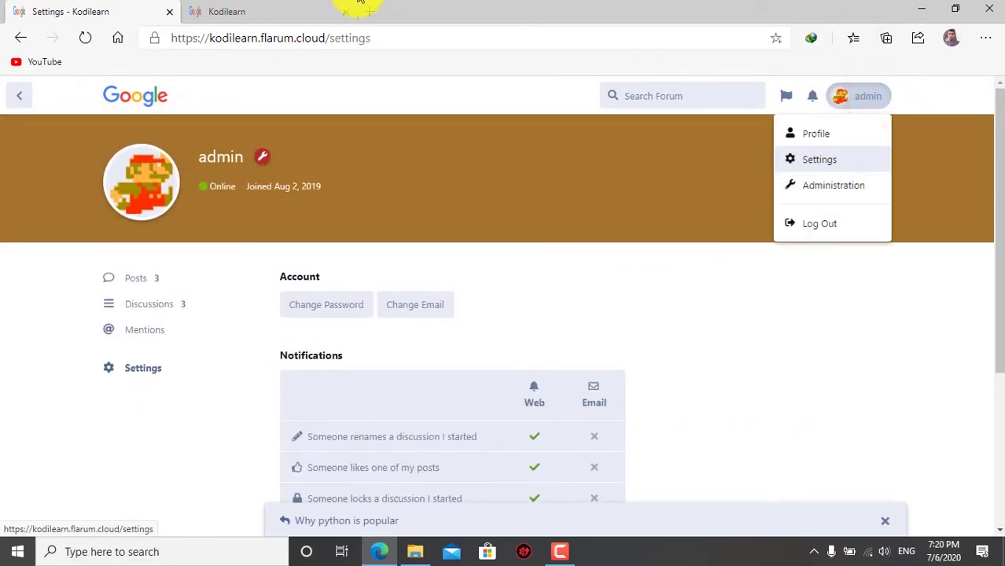
# Step: Look over the extension list and the dashboard statistics in the forum's administration area
pyautogui.click(338, 9)
pyautogui.scroll(-5, 386, 278)
pyautogui.scroll(5, 313, 359)
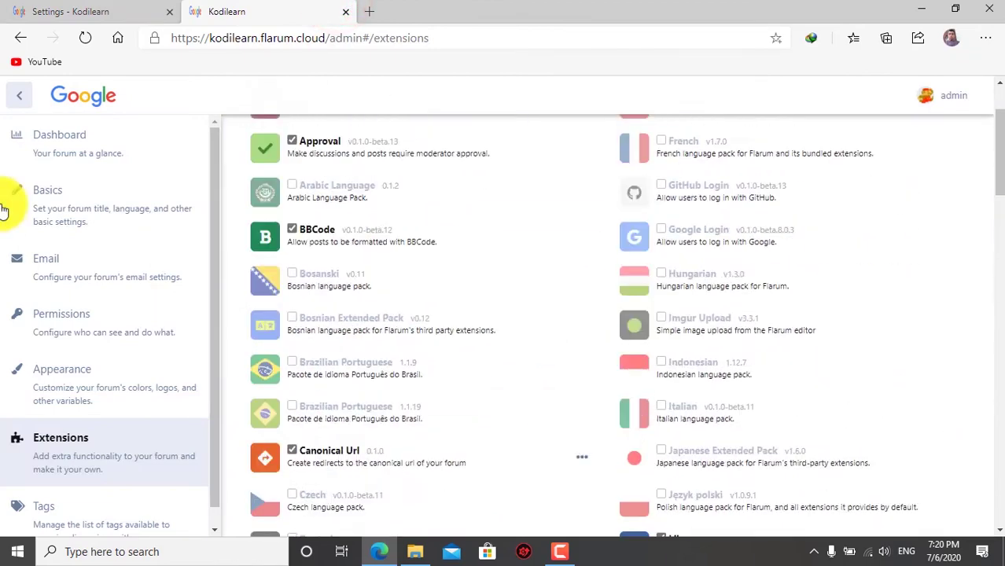
pyautogui.click(113, 146)
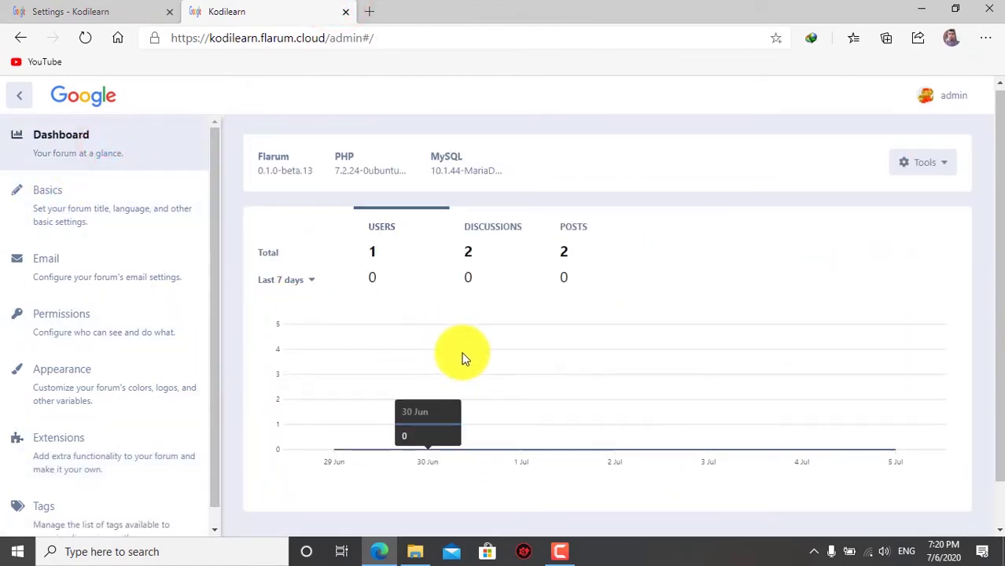
pyautogui.scroll(-1, 452, 358)
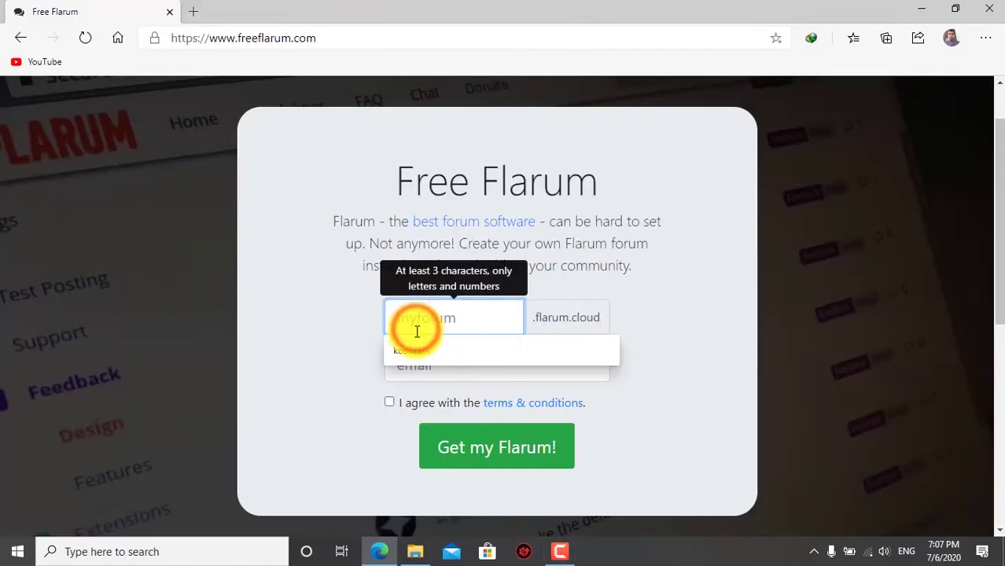
# Step: View the Free Flarum sign-up form and highlight the freeflarum.com web address
pyautogui.click(416, 325)
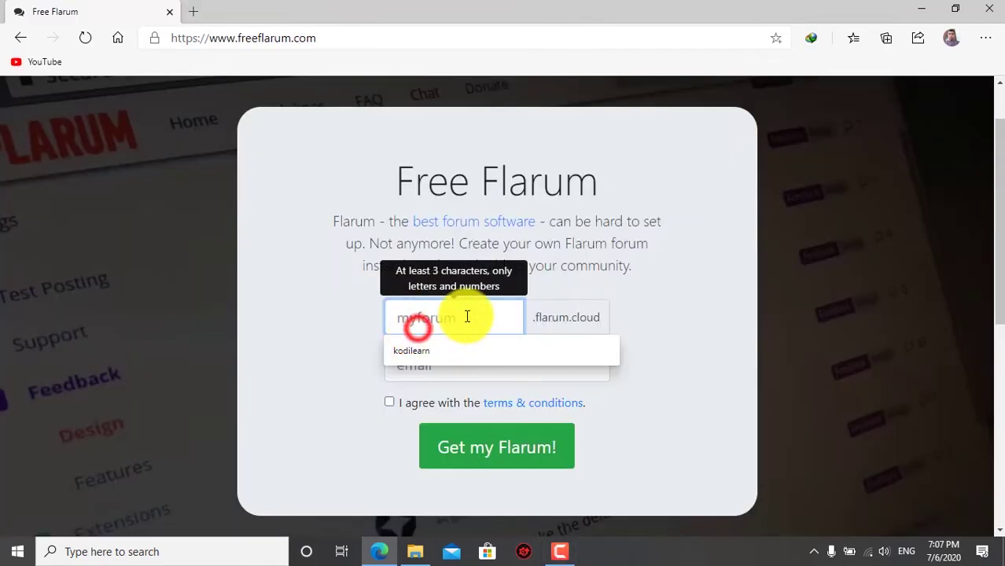
pyautogui.click(336, 315)
pyautogui.moveTo(352, 35); pyautogui.dragTo(235, 38)
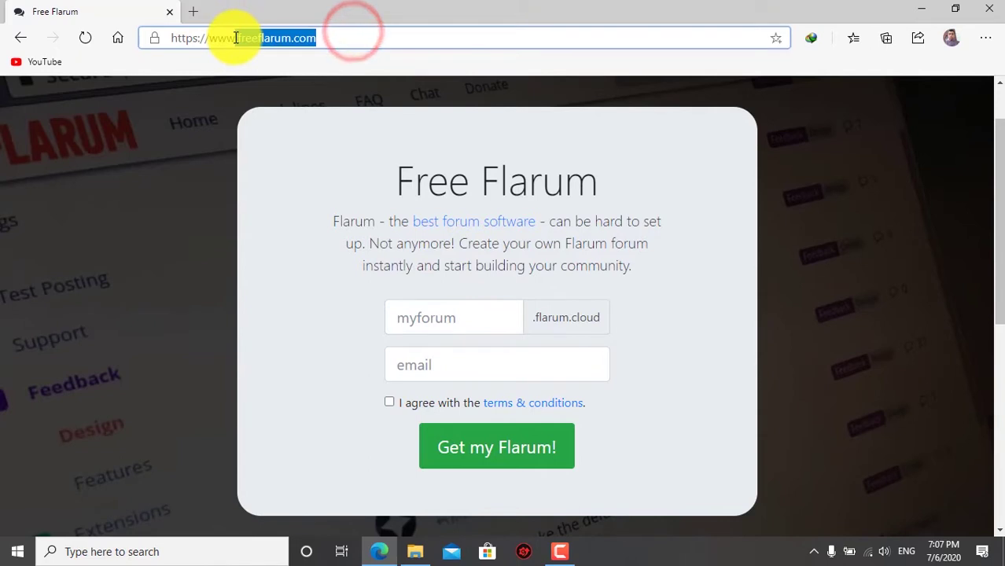
pyautogui.click(381, 29)
pyautogui.click(370, 210)
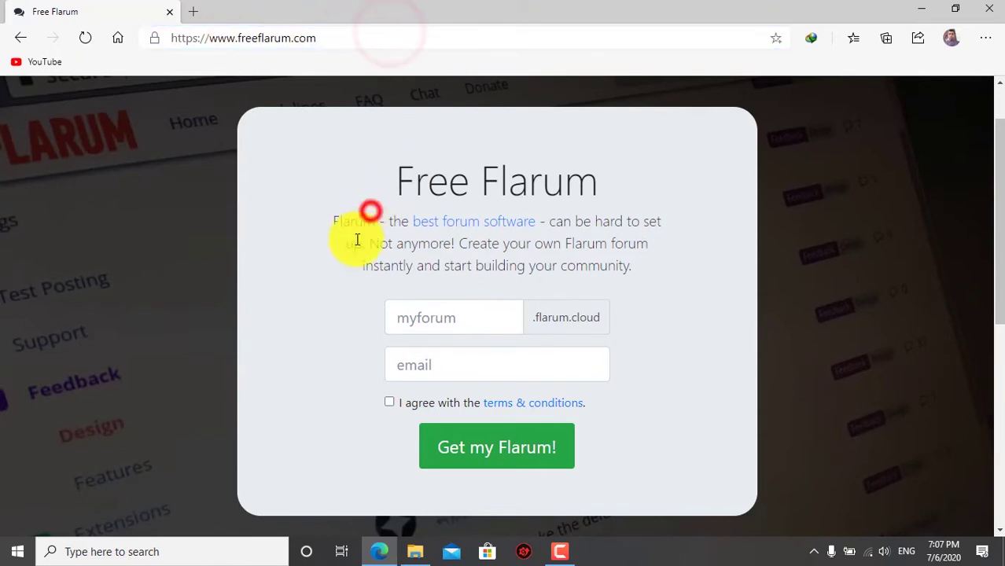
# Step: Enter kodilearn as the forum name in the sign-up form and highlight it and its .flarum.cloud suffix
pyautogui.click(437, 316)
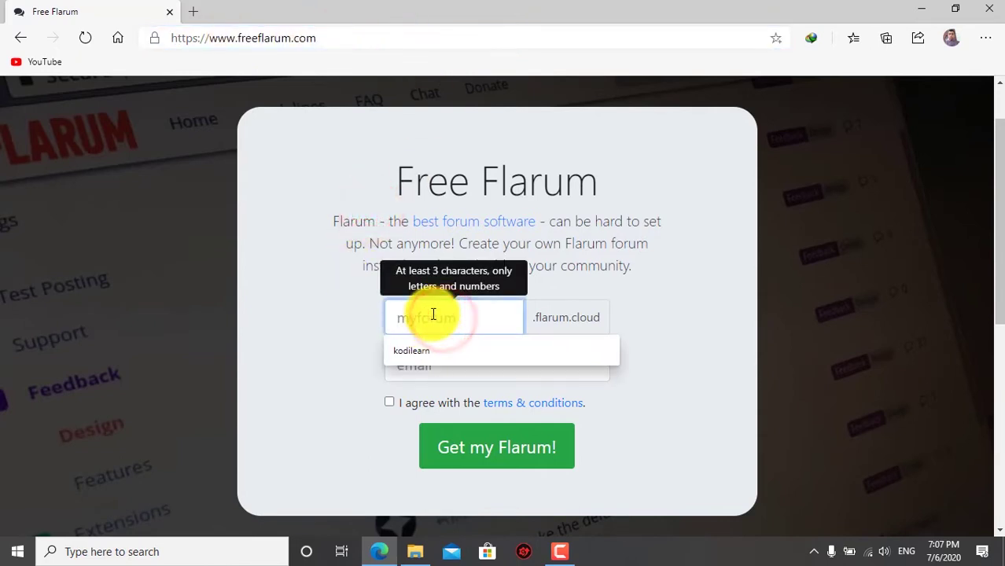
pyautogui.click(429, 346)
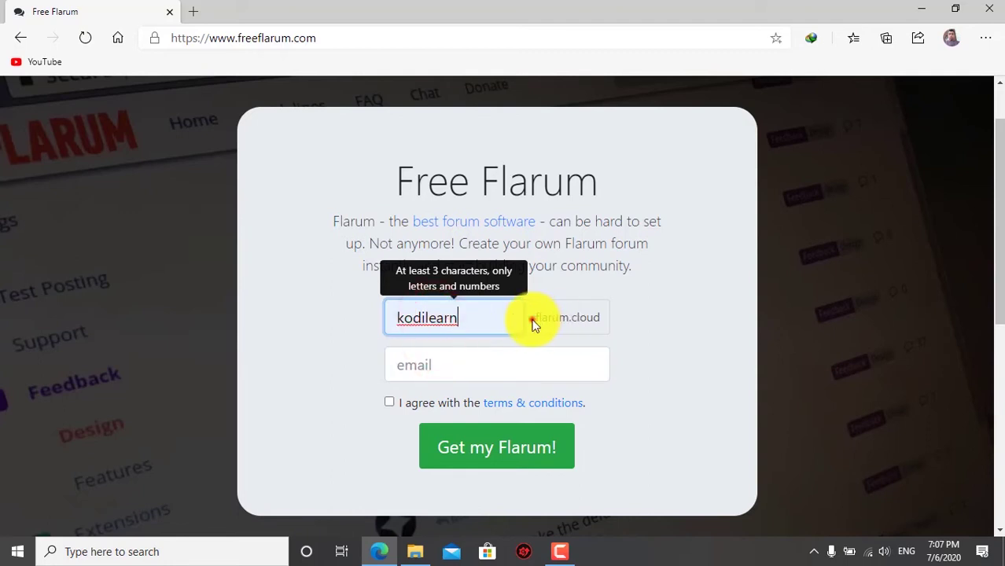
pyautogui.moveTo(532, 324); pyautogui.dragTo(550, 312)
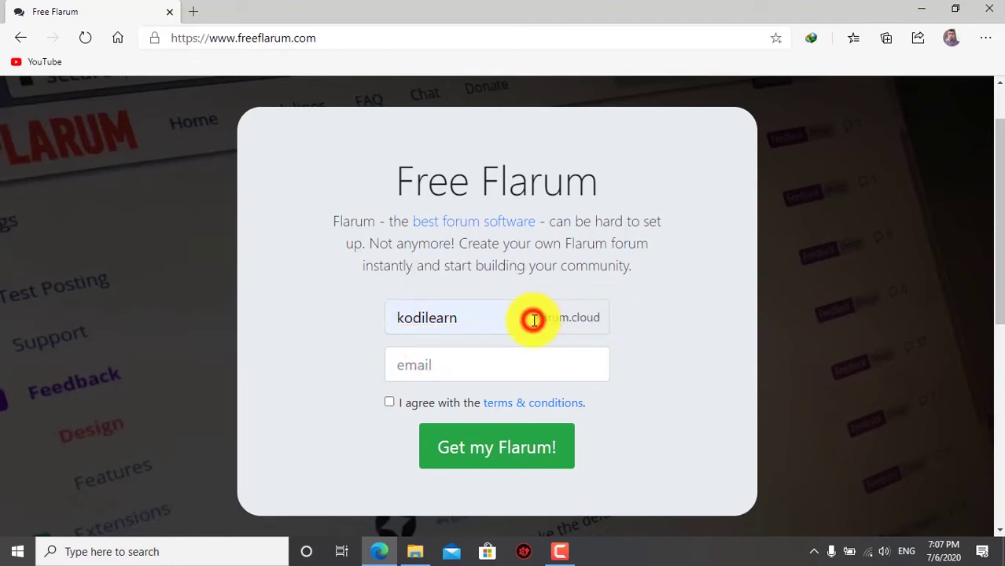
pyautogui.click(533, 320)
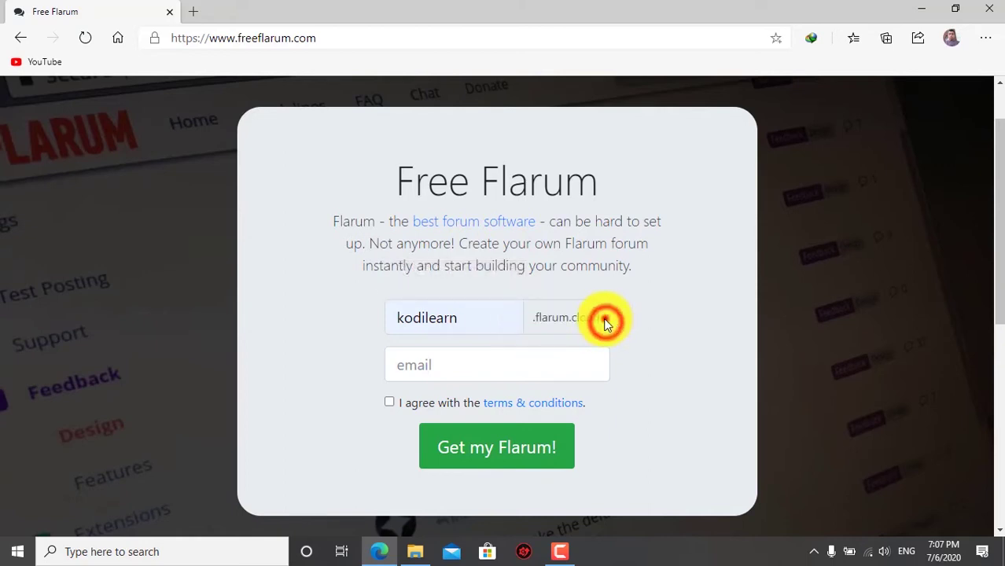
pyautogui.moveTo(605, 323); pyautogui.dragTo(544, 323)
pyautogui.doubleClick(469, 316)
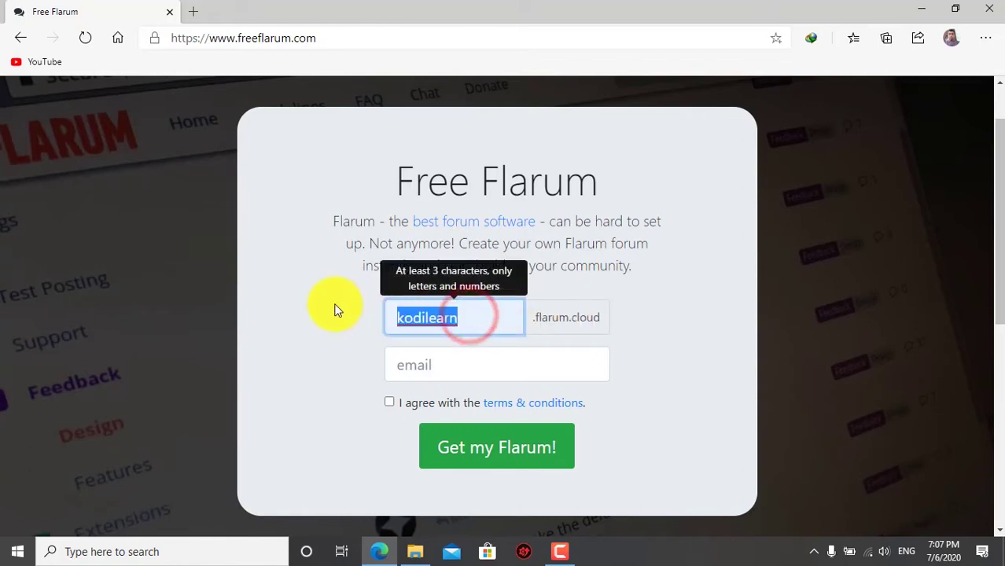
pyautogui.click(489, 316)
# Step: Fill in the contact email, agree to the terms and conditions, and submit the forum registration
pyautogui.click(459, 362)
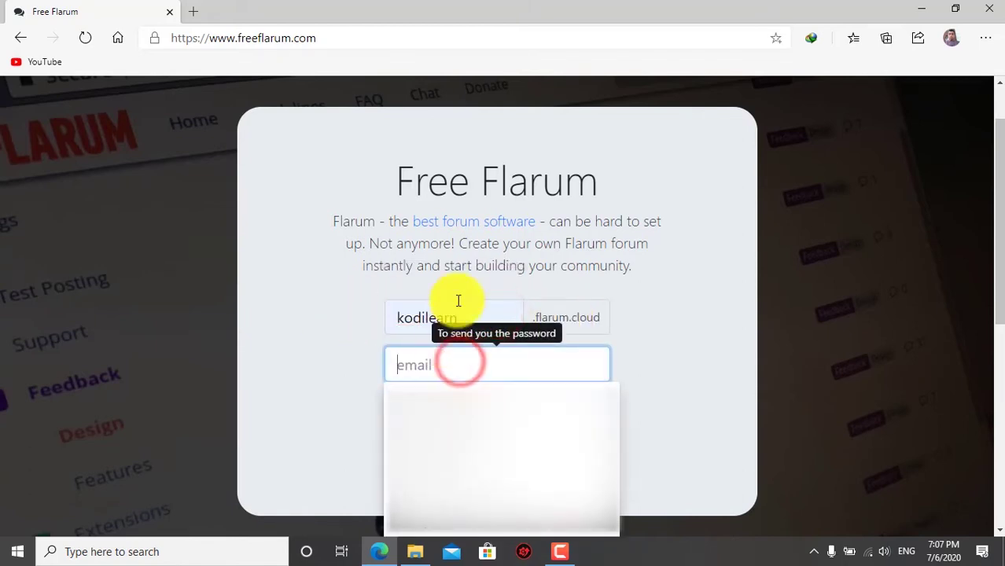
pyautogui.click(495, 454)
pyautogui.click(389, 401)
pyautogui.click(489, 445)
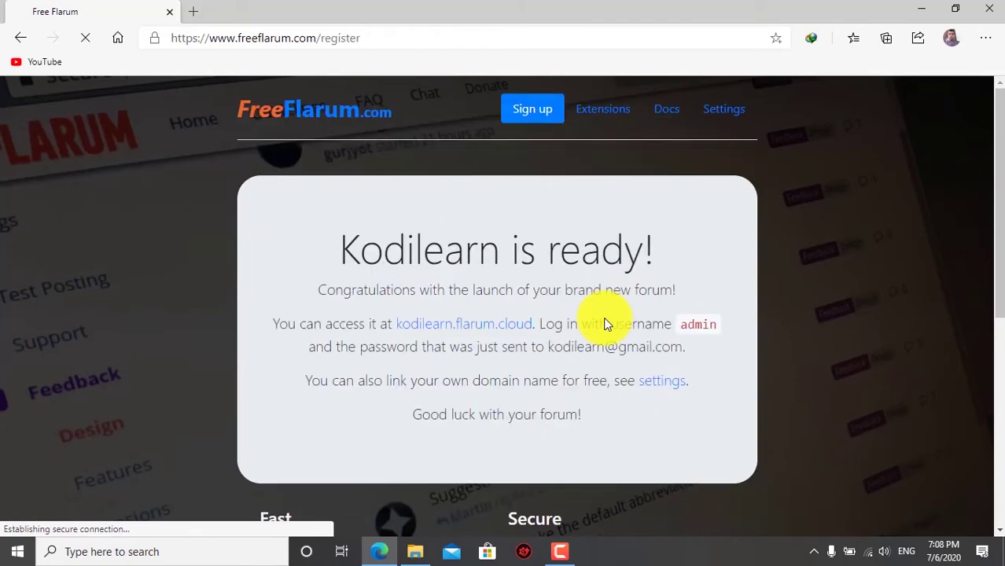
# Step: Open Gmail in a second browser tab, load the new kodilearn.flarum.cloud forum, and return to the inbox
pyautogui.click(193, 11)
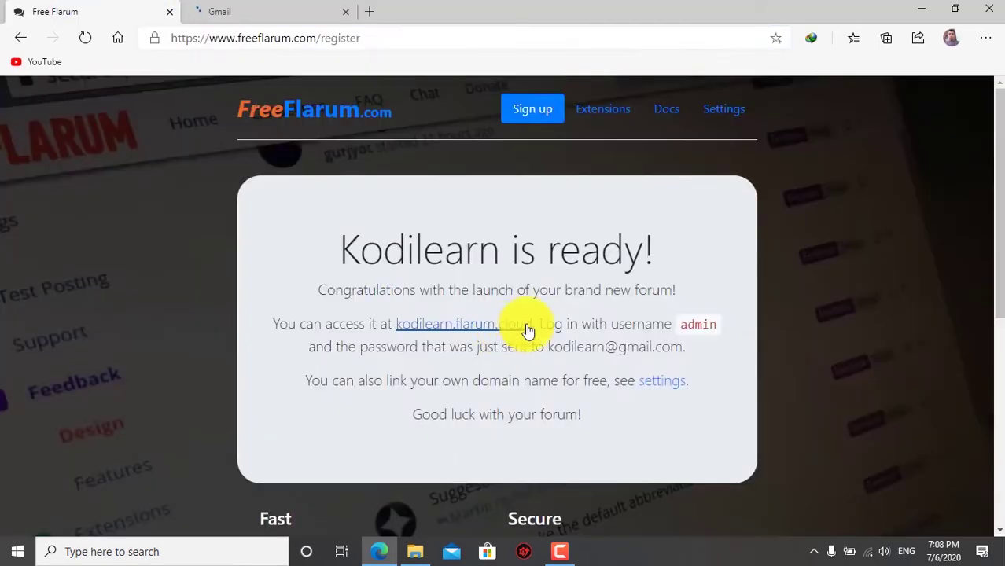
pyautogui.click(475, 329)
pyautogui.click(267, 11)
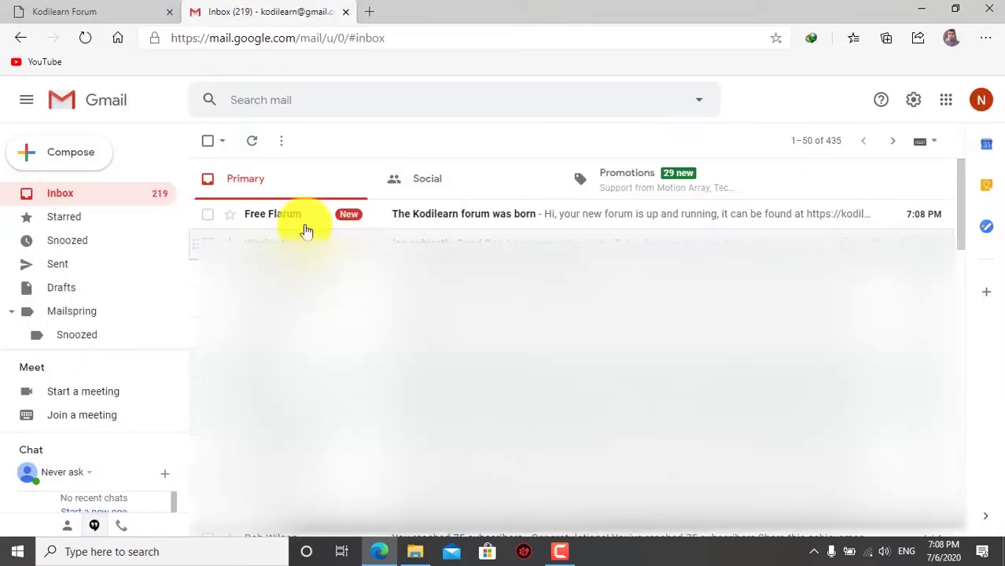
# Step: Open the Free Flarum email about the new forum and copy the account password from it
pyautogui.click(355, 216)
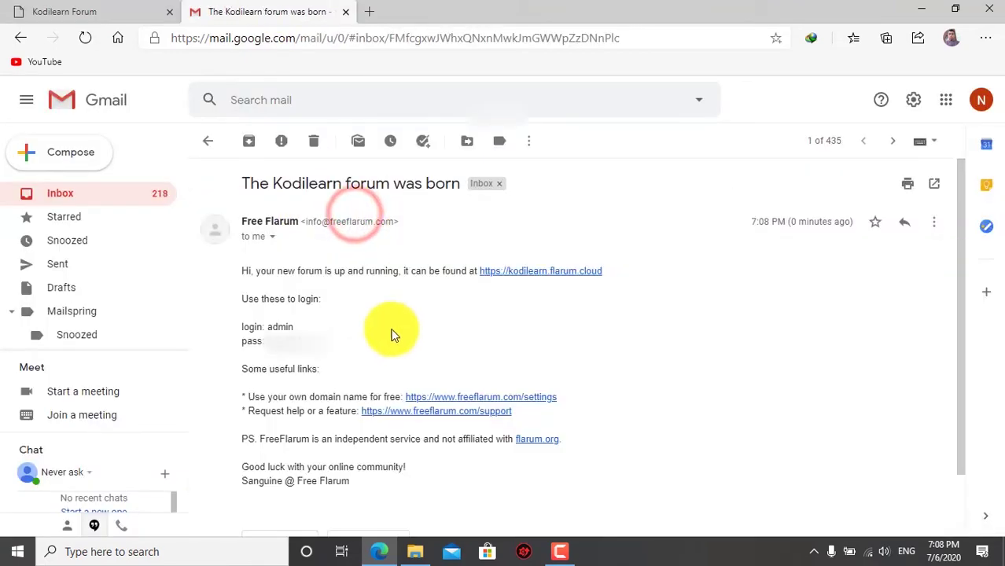
pyautogui.doubleClick(285, 338)
pyautogui.rightClick(282, 336)
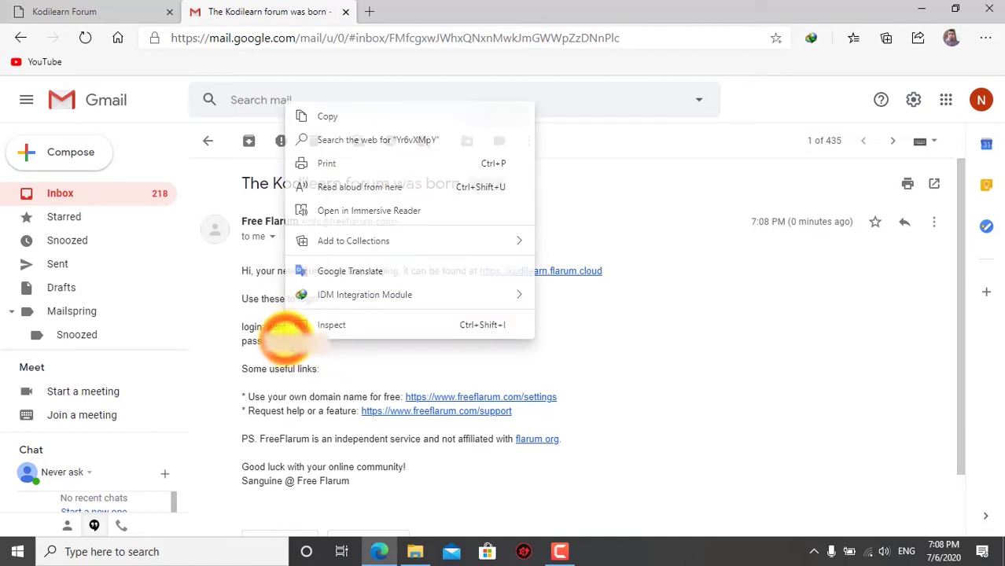
pyautogui.click(328, 112)
# Step: Log in to the Kodilearn forum as admin with the account password and update the browser's saved password
pyautogui.click(59, 9)
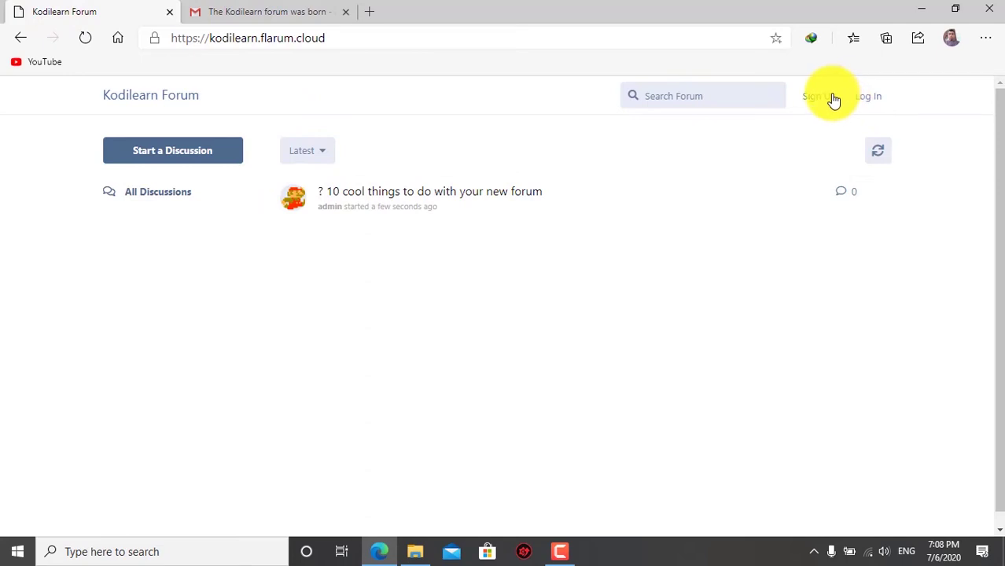
pyautogui.click(866, 98)
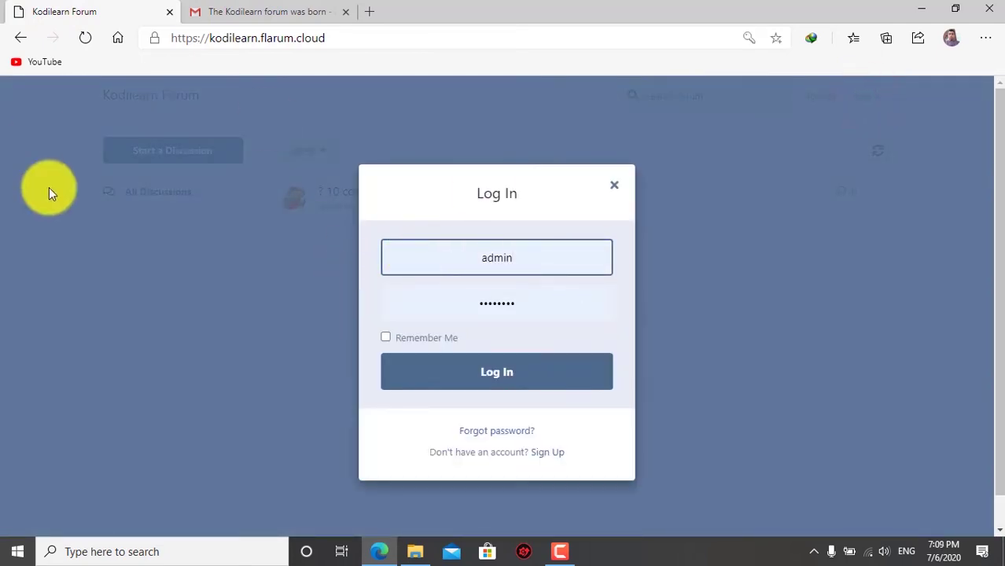
pyautogui.doubleClick(534, 305)
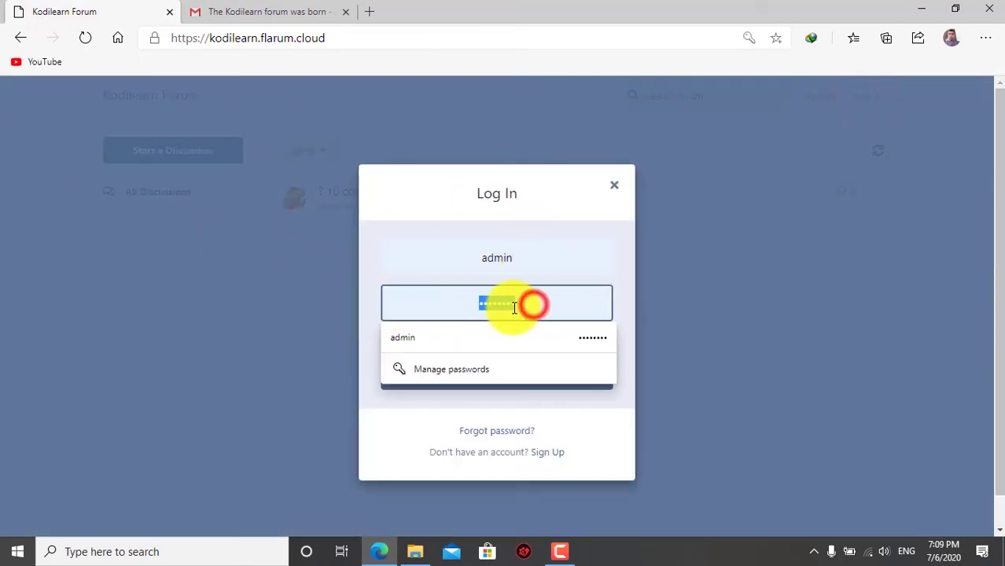
pyautogui.rightClick(520, 309)
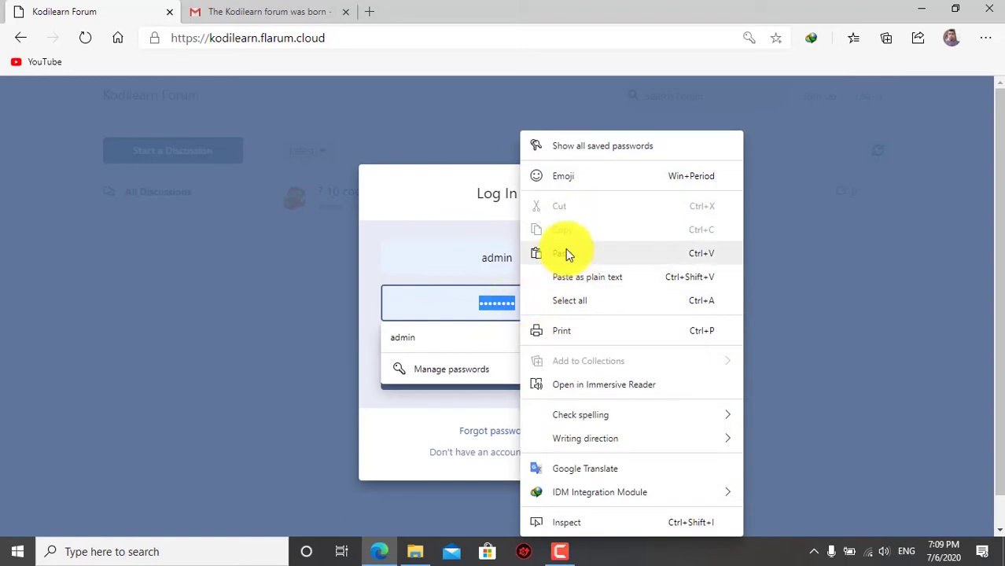
pyautogui.click(565, 250)
pyautogui.click(425, 338)
pyautogui.click(503, 375)
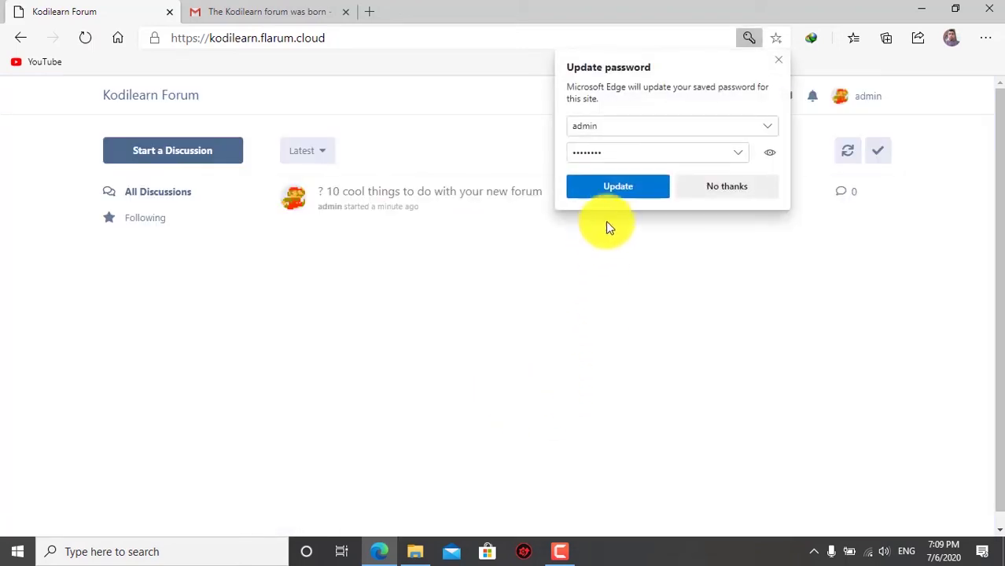
pyautogui.click(634, 190)
pyautogui.click(787, 348)
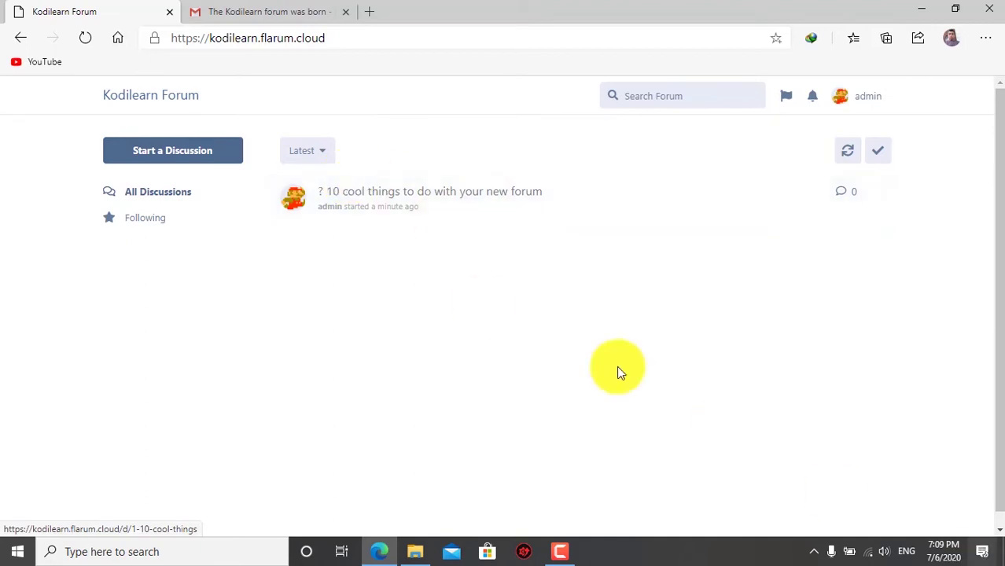
# Step: Start the discussion "Why PHP is not popular?" with a body saying Facebook left php and asking why PHP is unpopular and hated
pyautogui.click(208, 154)
pyautogui.click(419, 440)
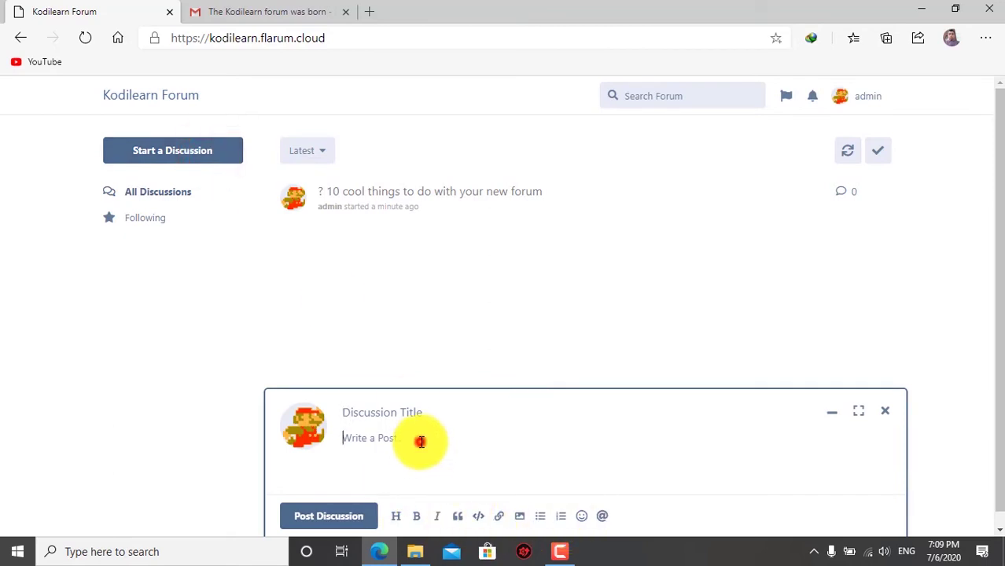
pyautogui.click(414, 417)
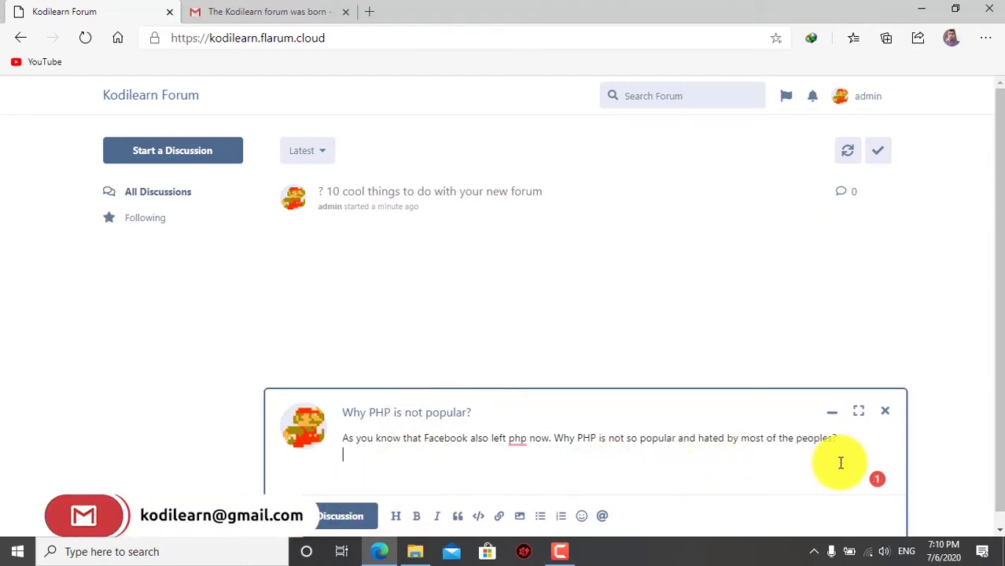
# Step: Add PHP to the post as a heading, as bold text and as italic text, each on its own line
pyautogui.click(396, 516)
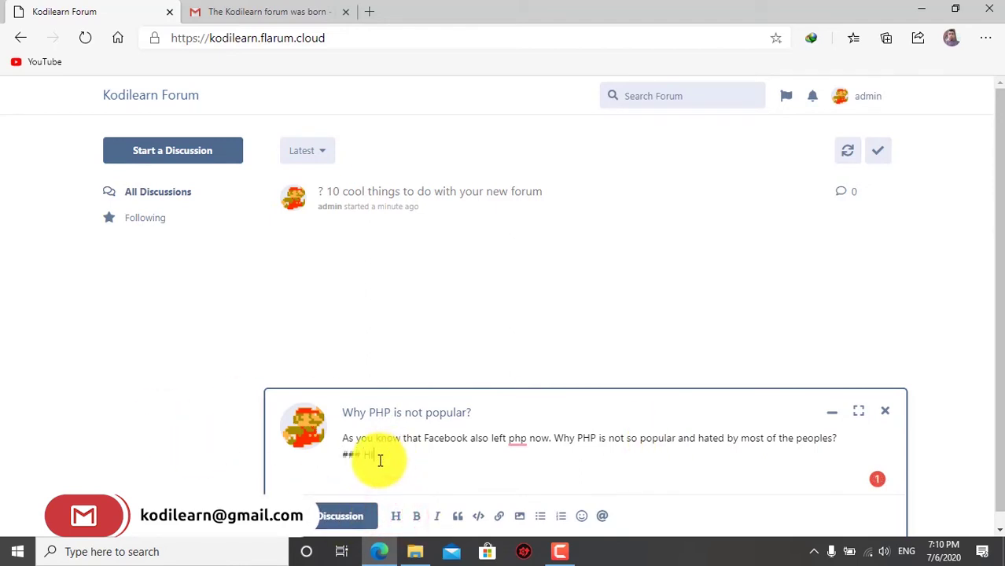
pyautogui.write('PHP')
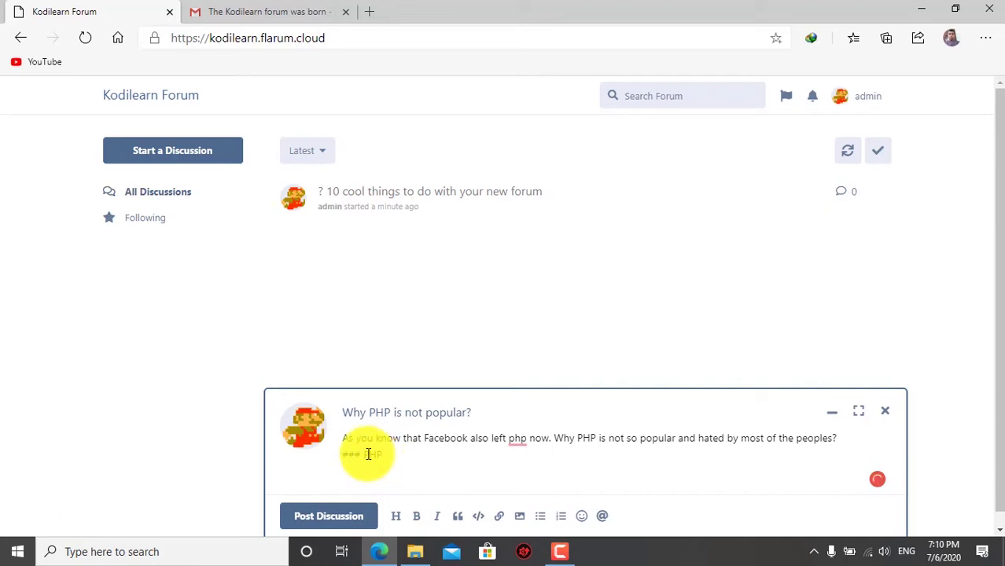
pyautogui.press('Return')
pyautogui.click(416, 515)
pyautogui.write('PHP**')
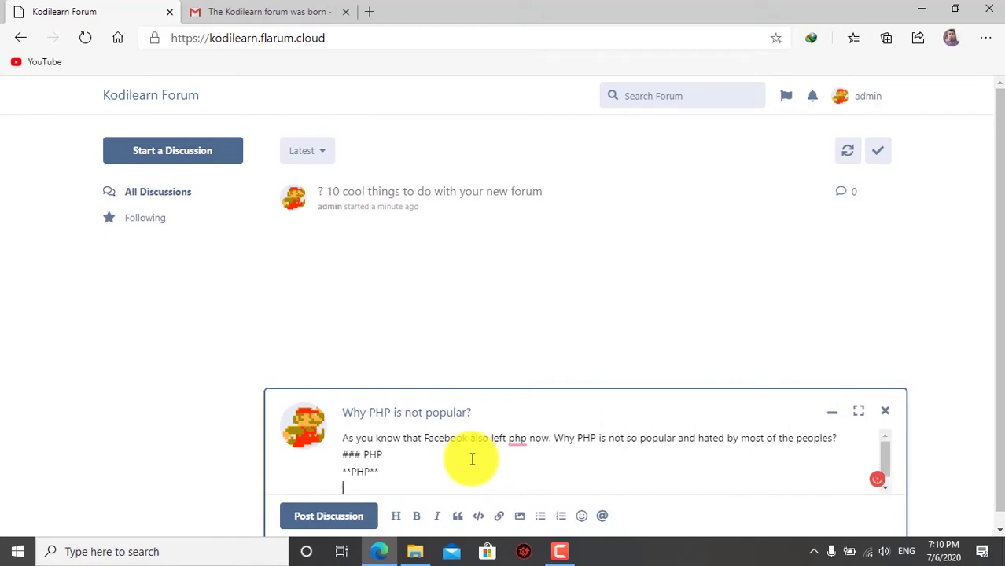
pyautogui.click(437, 517)
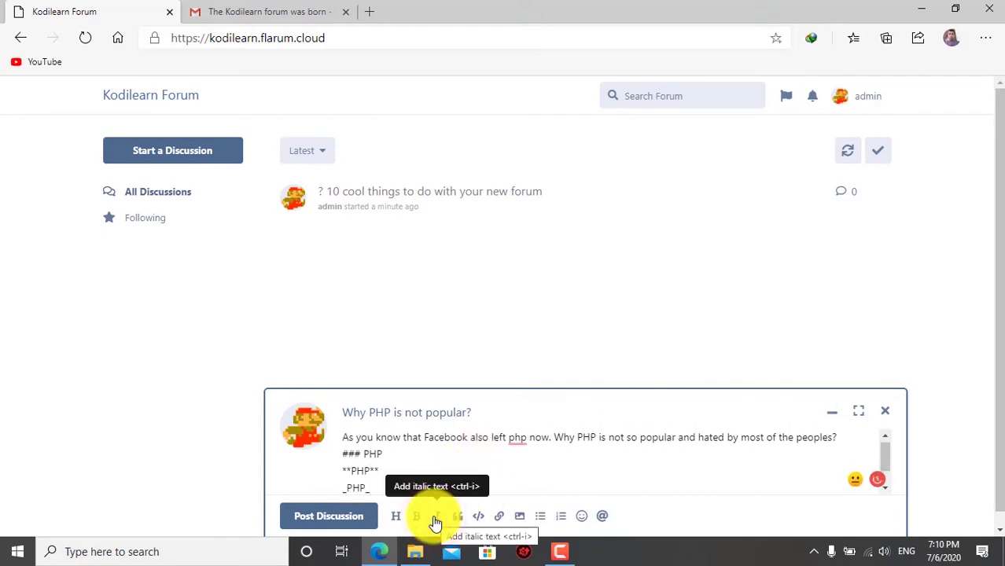
pyautogui.press('Return')
# Step: Add a code line starting with <?php and a closing >- line to the post, and try to insert an emoji
pyautogui.click(478, 516)
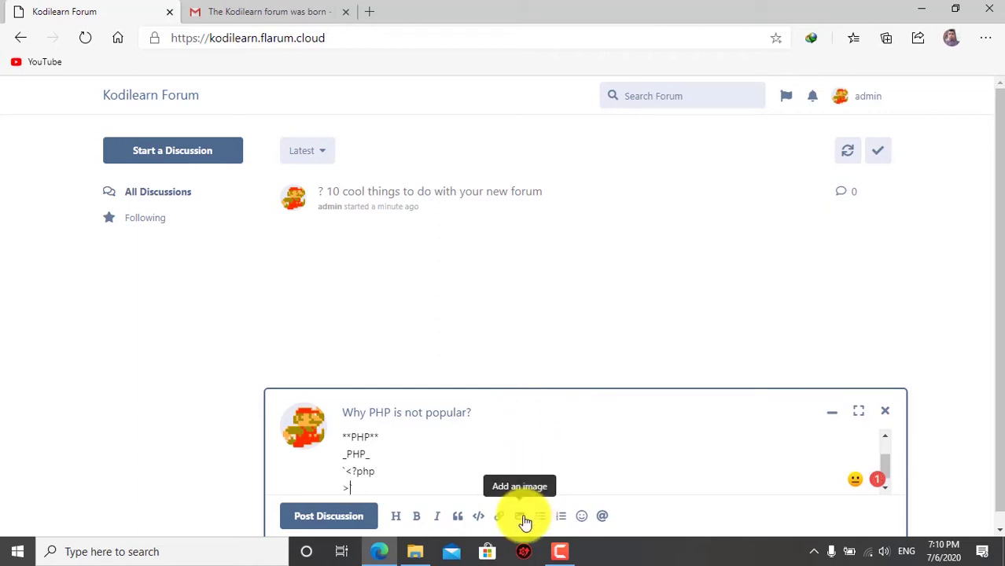
pyautogui.click(580, 516)
pyautogui.click(505, 484)
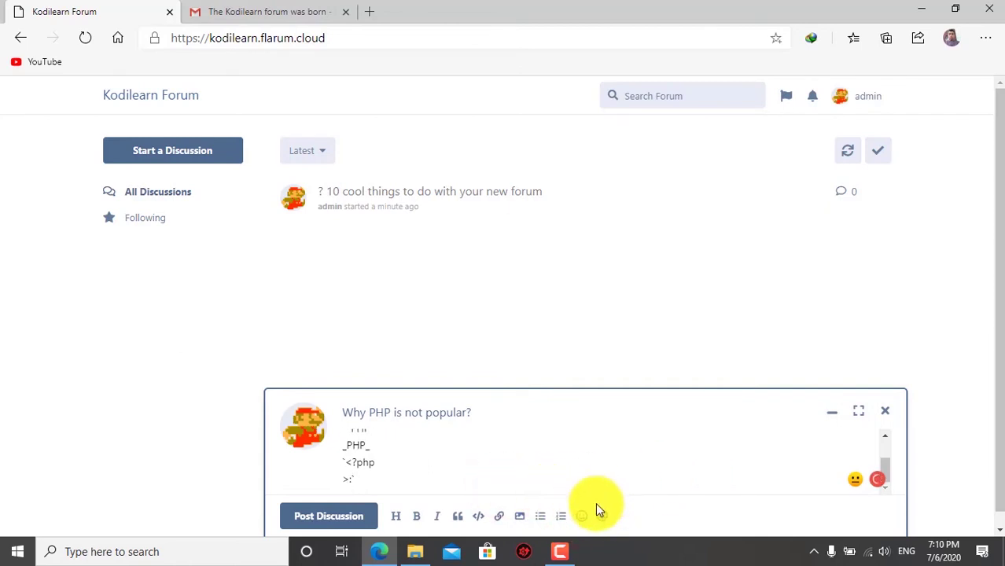
pyautogui.click(580, 515)
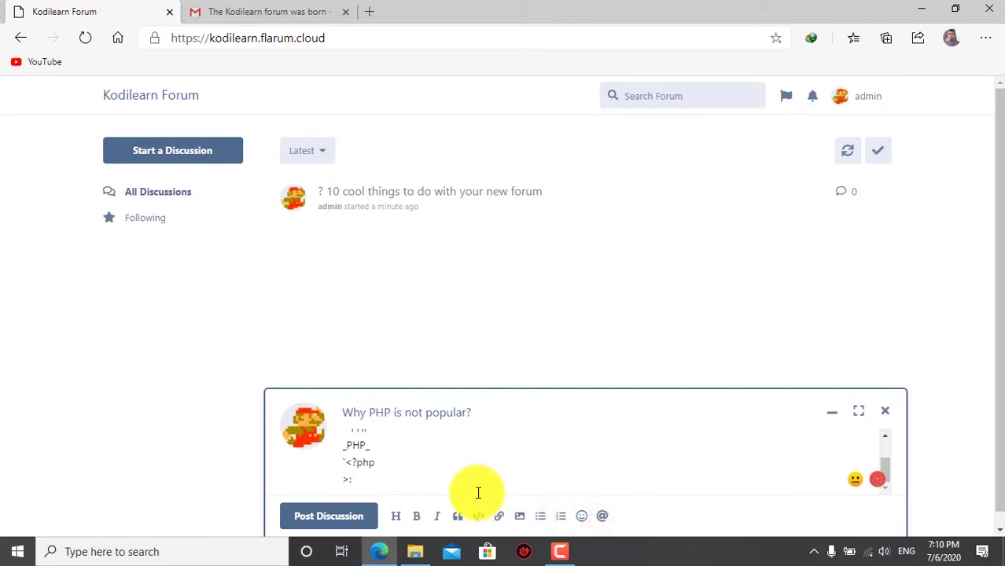
pyautogui.press('super+period')
pyautogui.write('-')
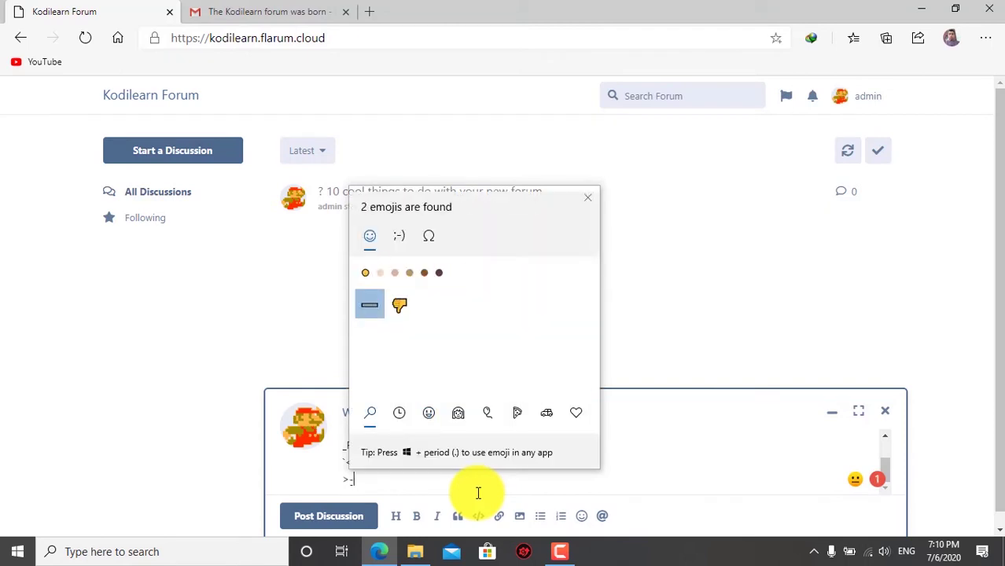
pyautogui.click(654, 472)
# Step: Post the discussion and highlight the PHP heading in the published post
pyautogui.click(328, 515)
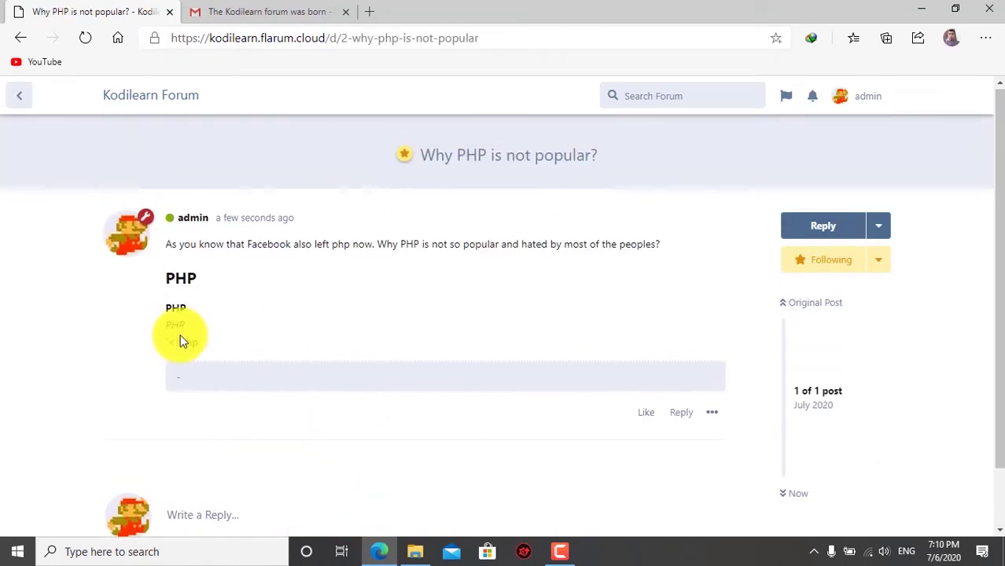
pyautogui.moveTo(209, 279); pyautogui.dragTo(168, 280)
pyautogui.click(186, 275)
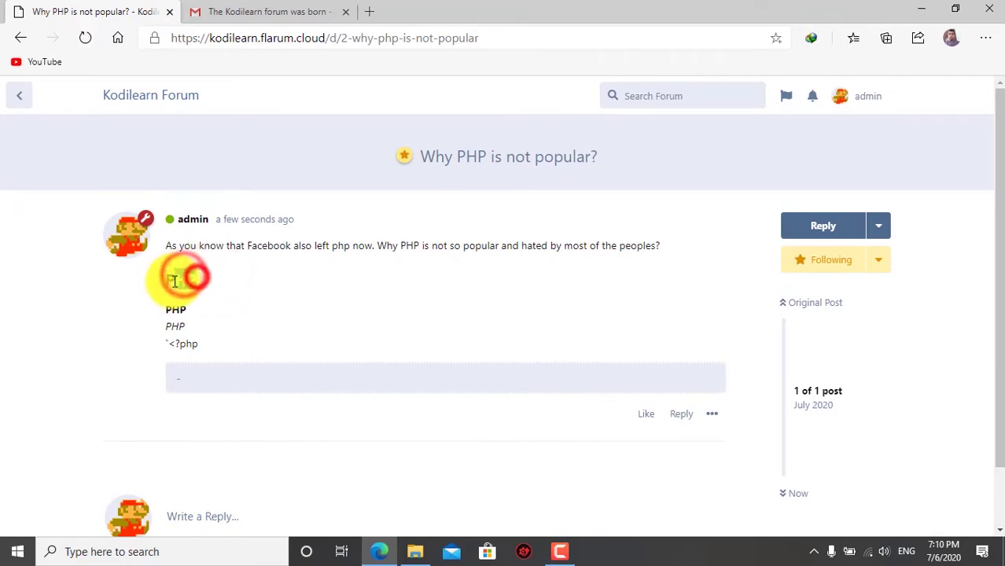
# Step: Highlight the body text and title of the PHP discussion, and view the discussion's moderation options
pyautogui.moveTo(213, 285); pyautogui.dragTo(209, 240)
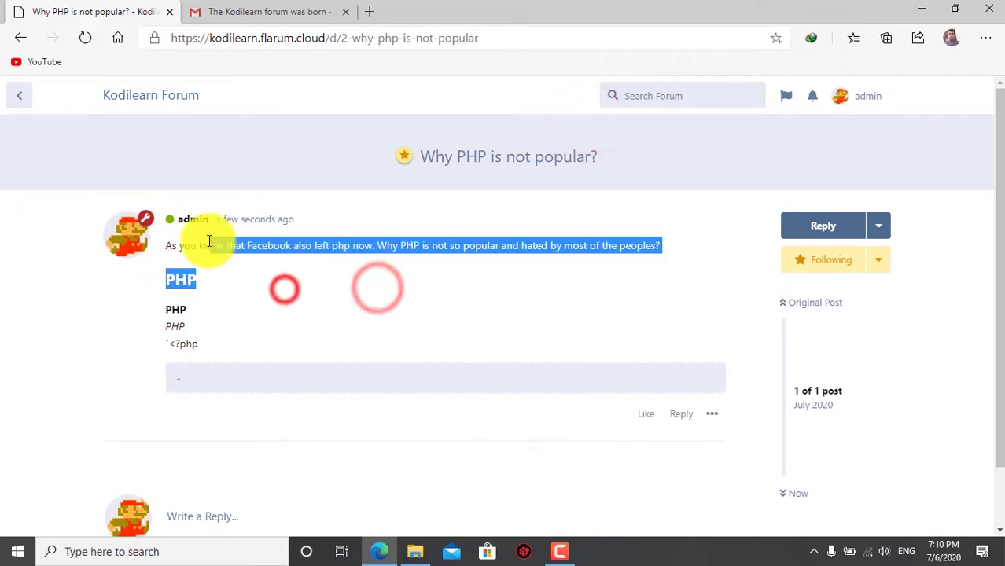
pyautogui.click(258, 239)
pyautogui.click(464, 291)
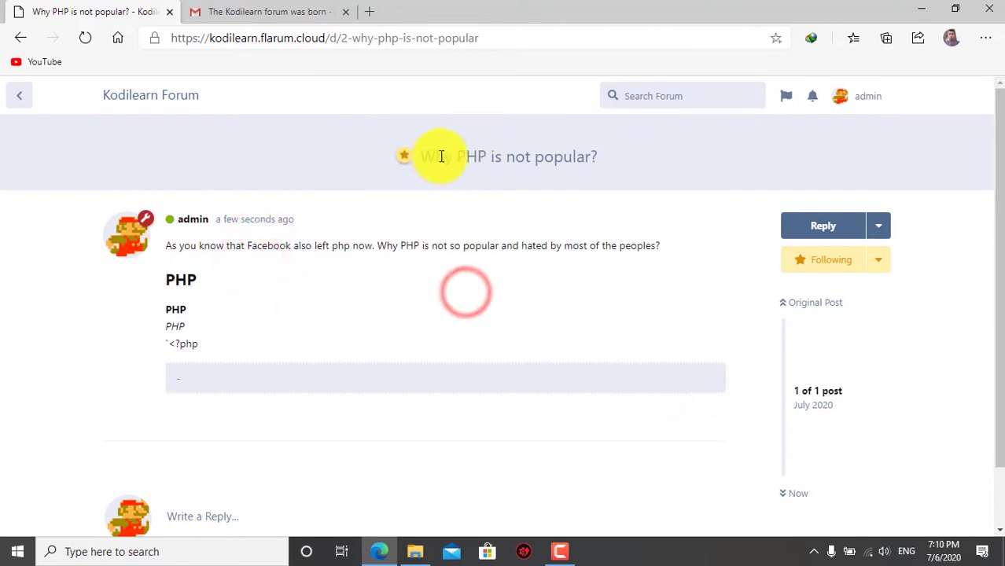
pyautogui.moveTo(410, 155); pyautogui.dragTo(581, 159)
pyautogui.click(603, 161)
pyautogui.click(880, 225)
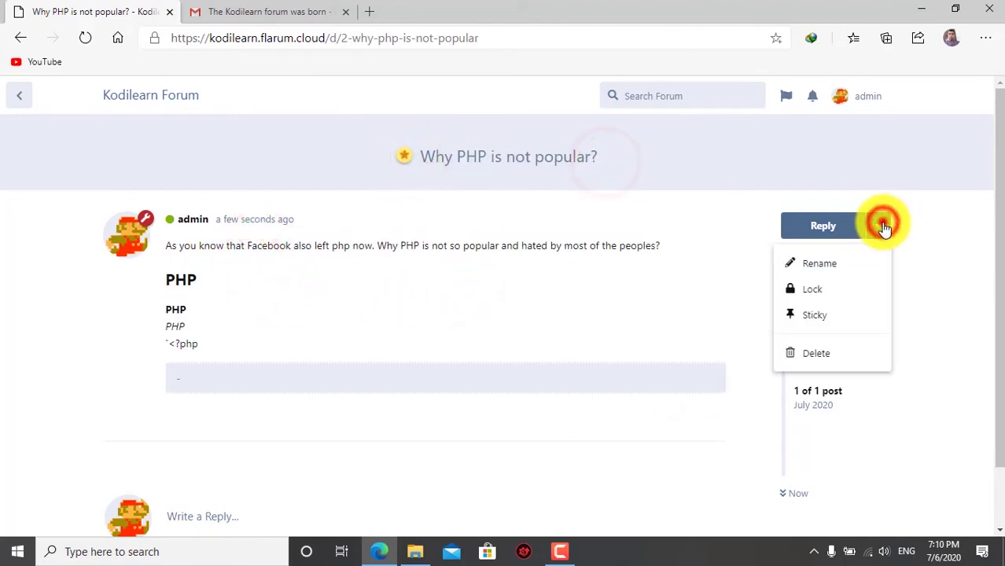
pyautogui.click(881, 226)
# Step: Open the reply editor for the PHP discussion, expand it to full screen and restore its normal size
pyautogui.scroll(-1, 408, 425)
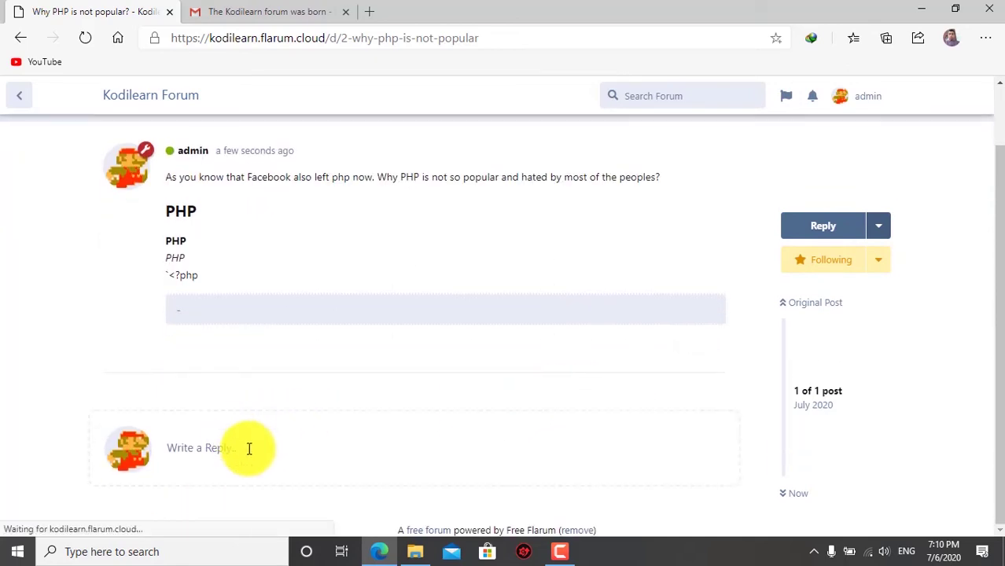
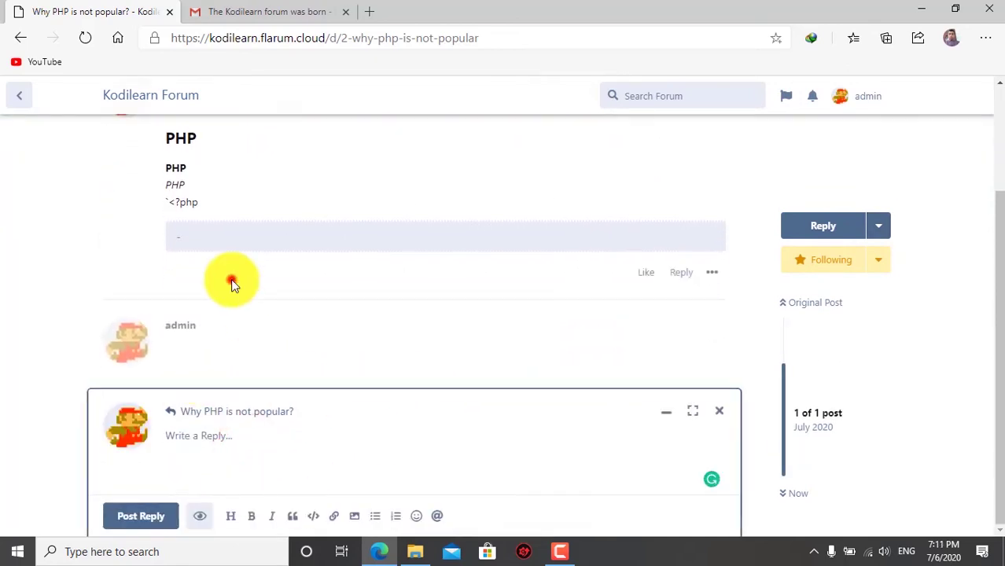
pyautogui.scroll(2, 550, 250)
pyautogui.click(602, 244)
pyautogui.click(693, 411)
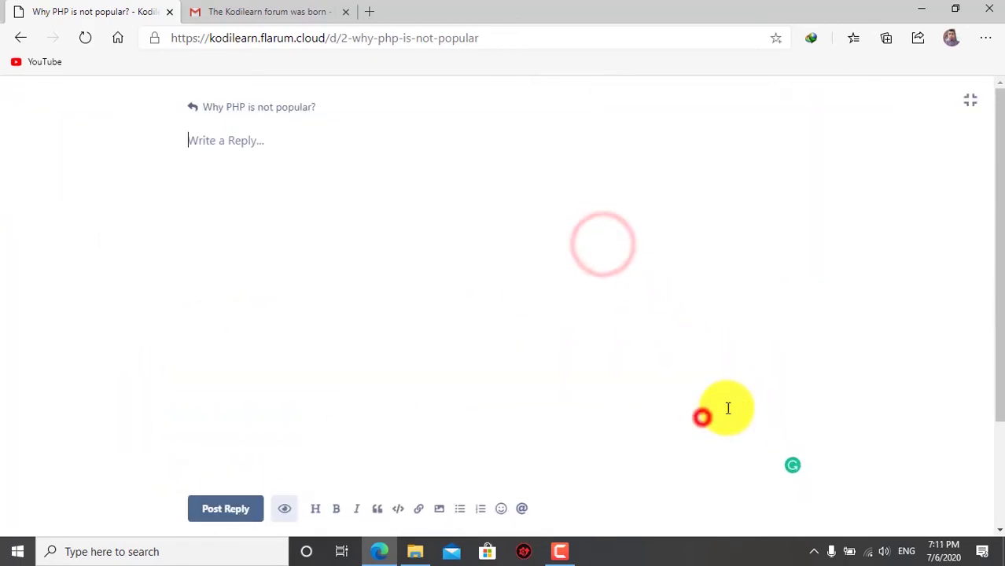
pyautogui.click(972, 103)
pyautogui.scroll(-3, 684, 300)
# Step: Like the PHP post, start a reply that mentions it, and view the post's further options
pyautogui.click(654, 272)
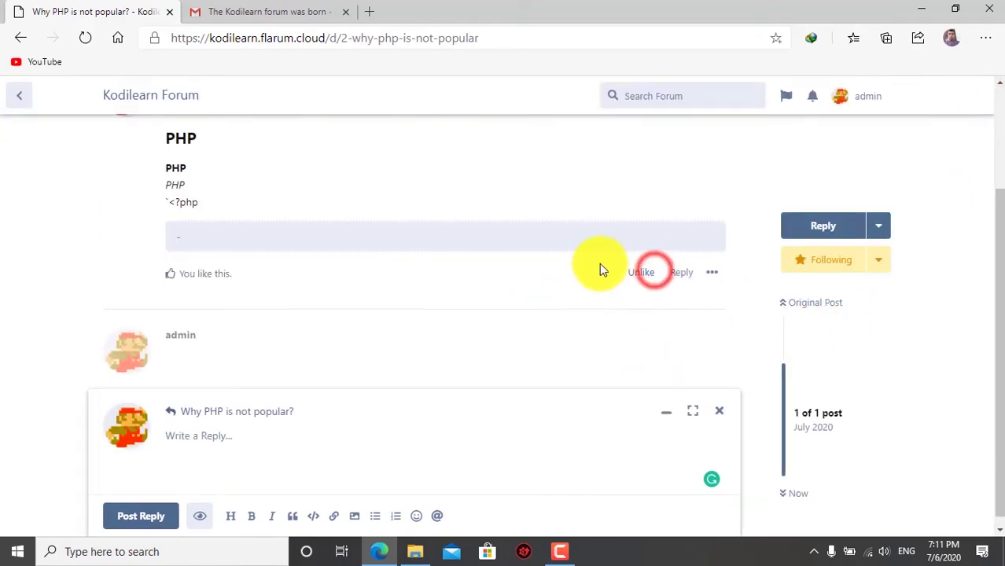
pyautogui.click(682, 272)
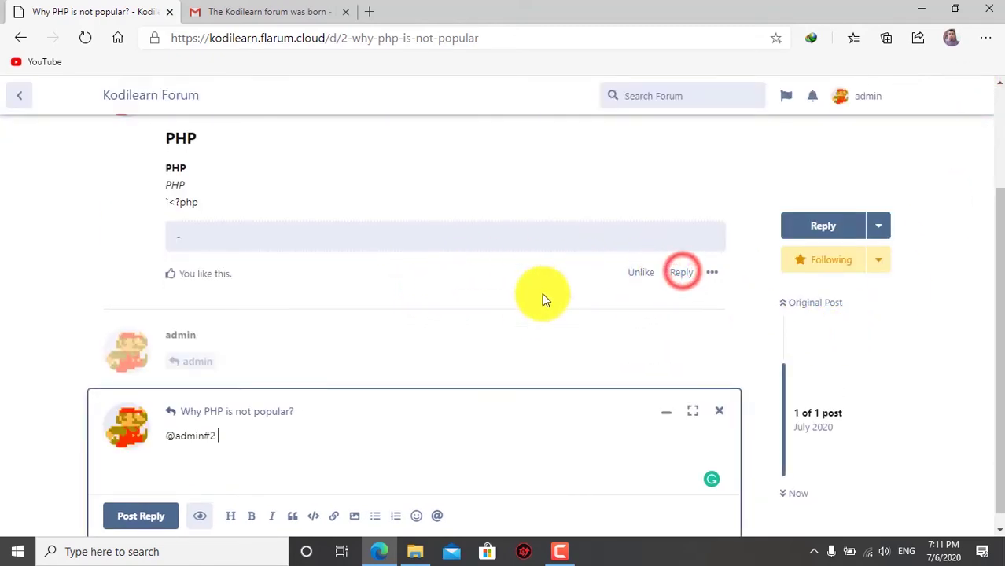
pyautogui.click(713, 272)
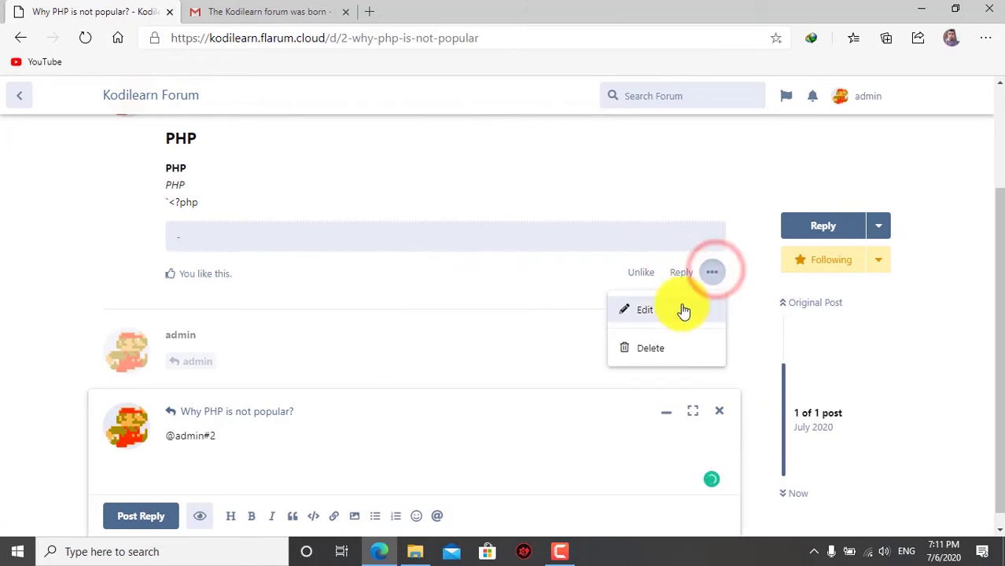
pyautogui.click(541, 308)
# Step: Preview the slide-out list of discussions and discard the unfinished reply
pyautogui.scroll(2, 423, 283)
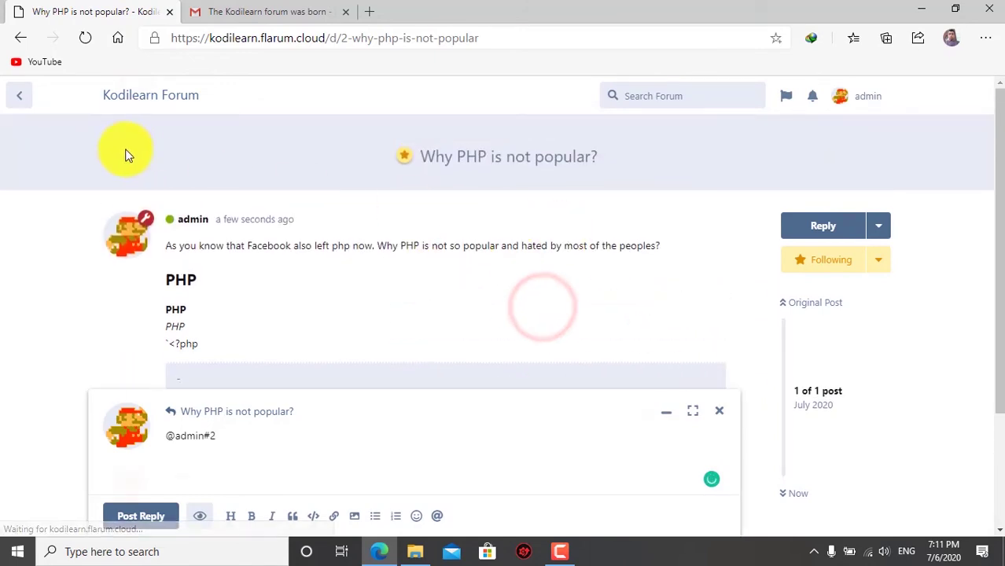
pyautogui.moveTo(27, 95)
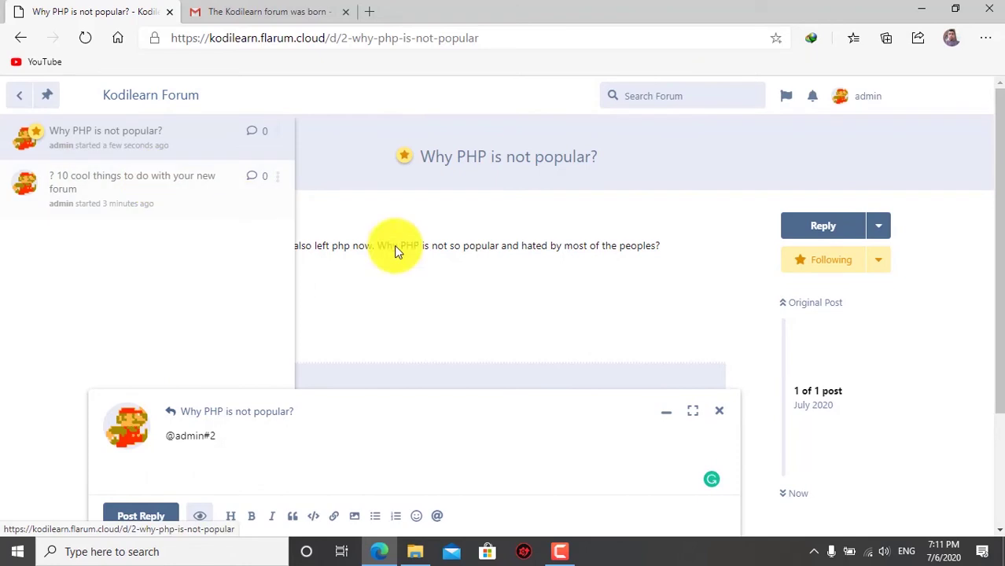
pyautogui.click(717, 413)
pyautogui.moveTo(48, 148)
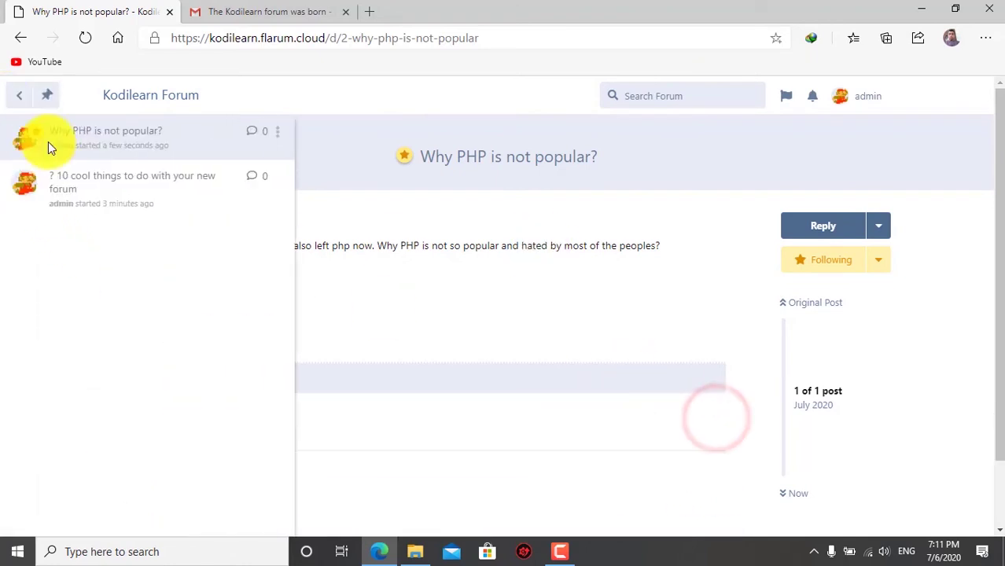
# Step: From the forum home page, view the followed discussions, all discussions and the admin profile
pyautogui.click(160, 99)
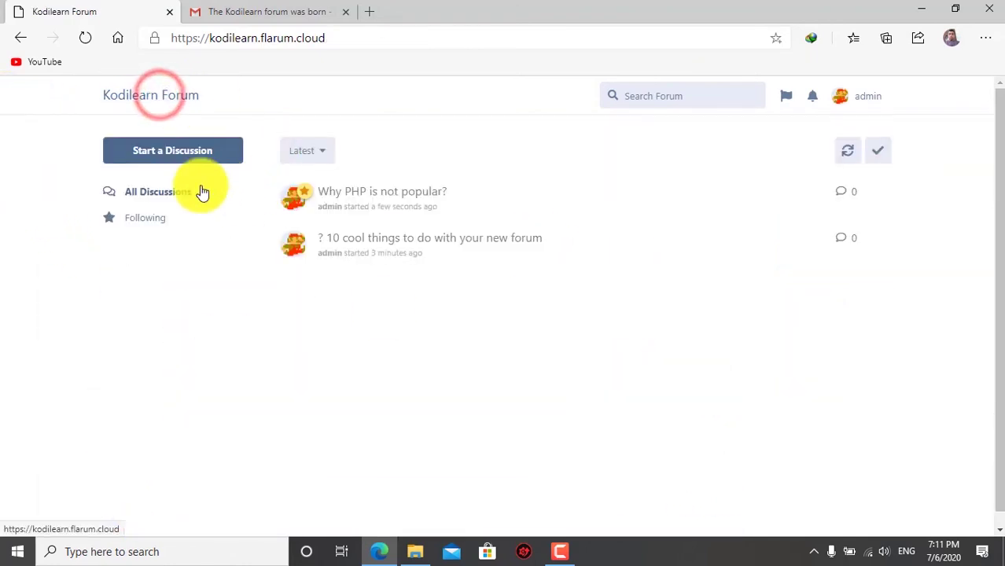
pyautogui.click(162, 217)
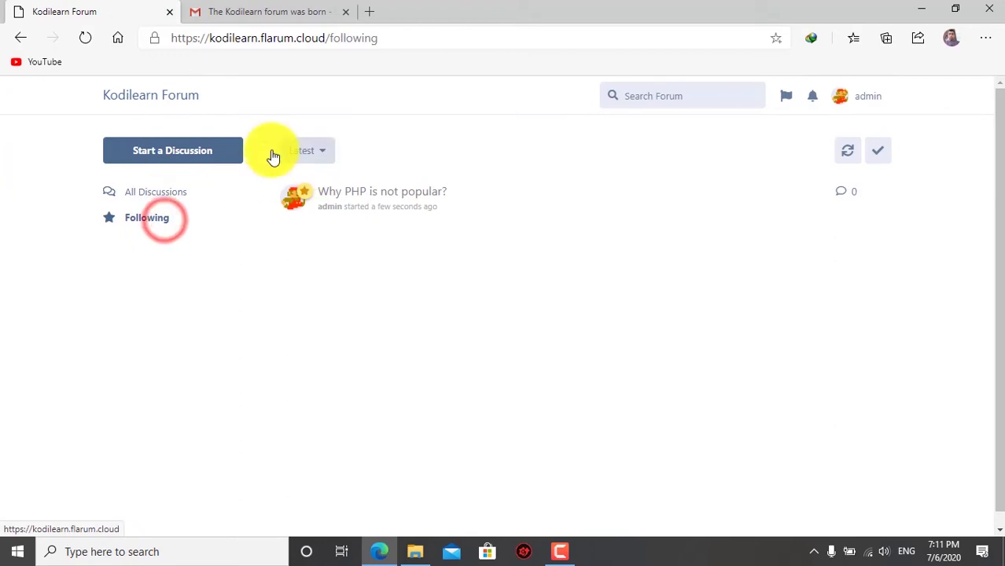
pyautogui.click(157, 192)
pyautogui.click(875, 96)
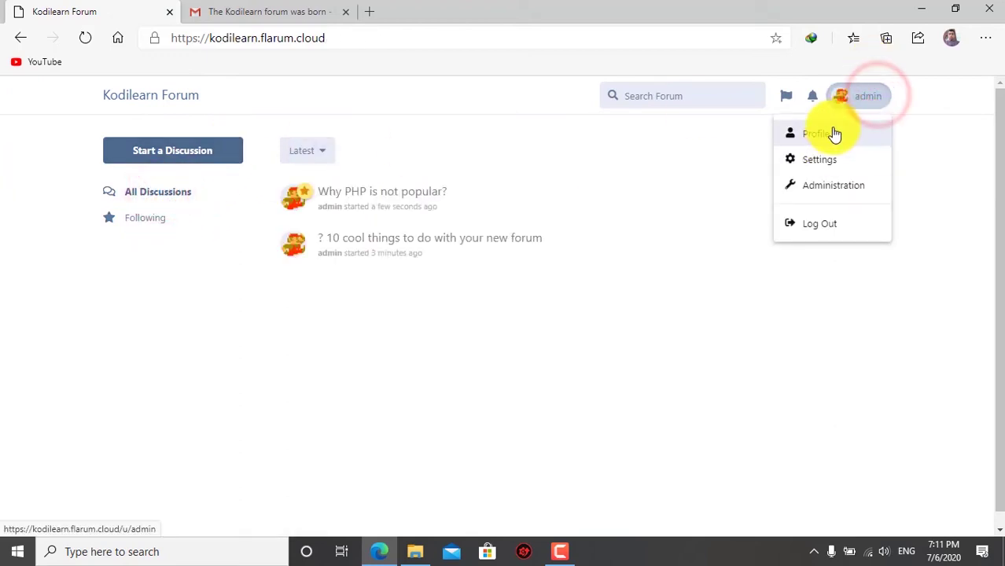
pyautogui.click(835, 135)
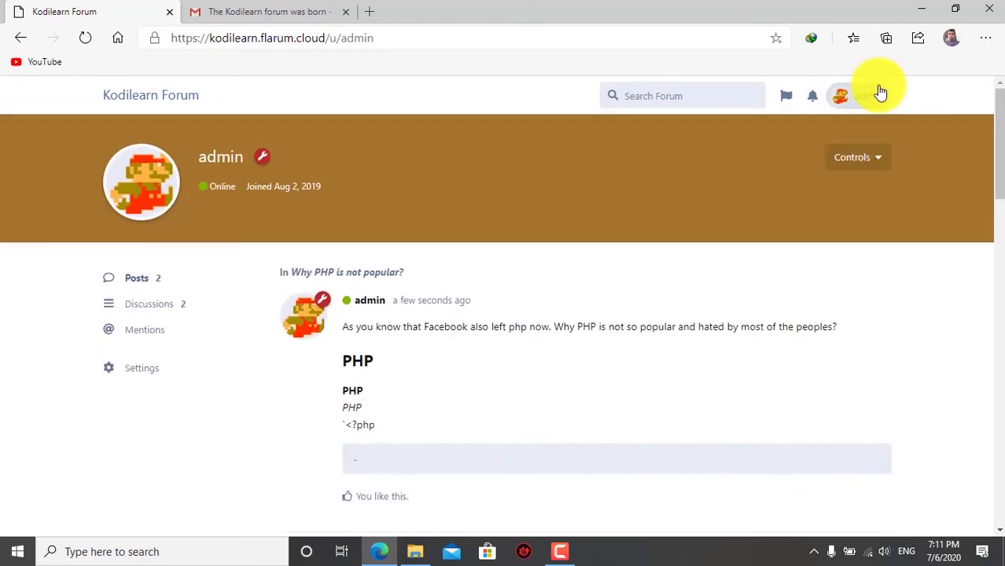
# Step: Open the forum administration in a separate browser tab, close the Gmail tab and return the other tab to the forum home page
pyautogui.click(871, 96)
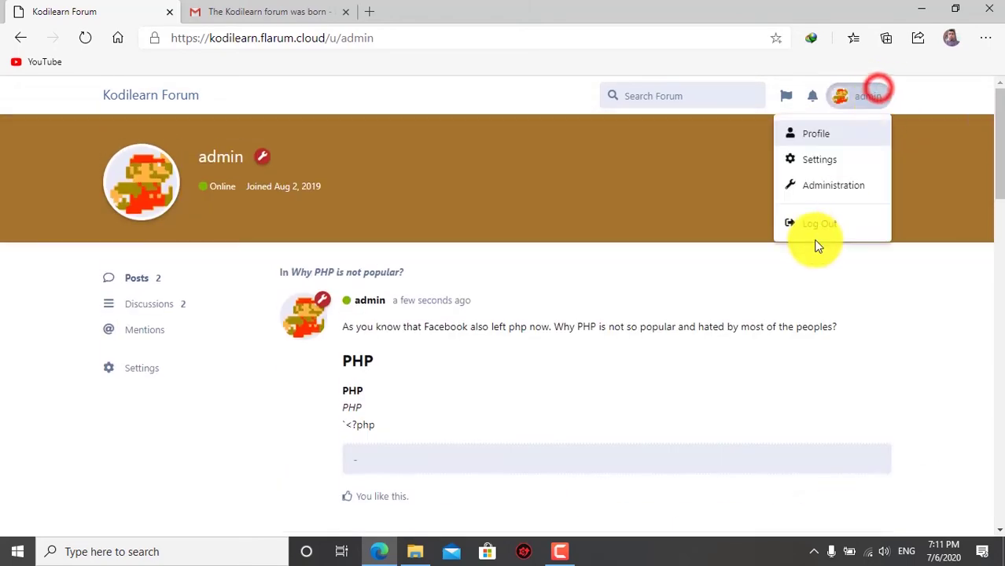
pyautogui.click(838, 191)
pyautogui.moveTo(305, 6); pyautogui.dragTo(197, 6)
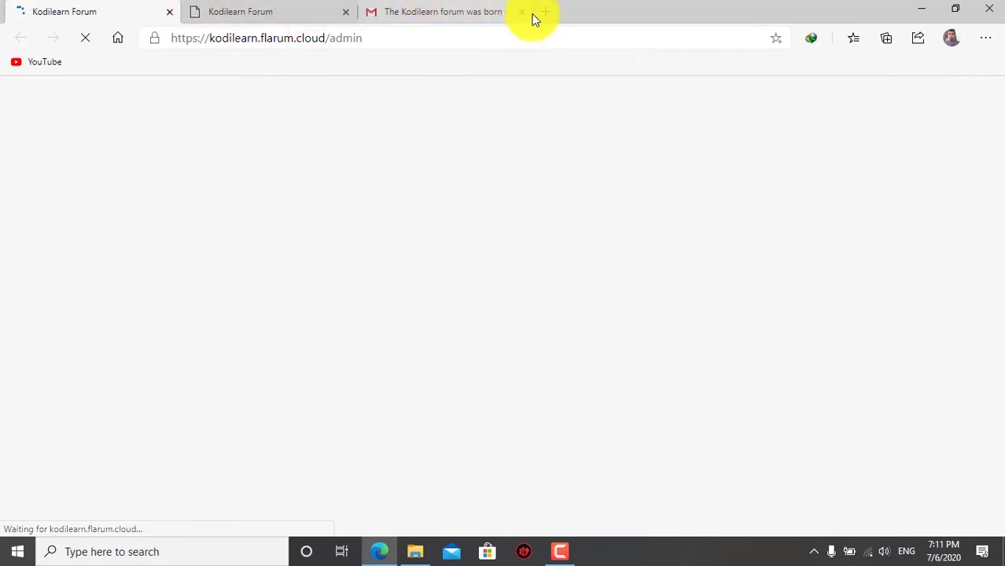
pyautogui.click(263, 6)
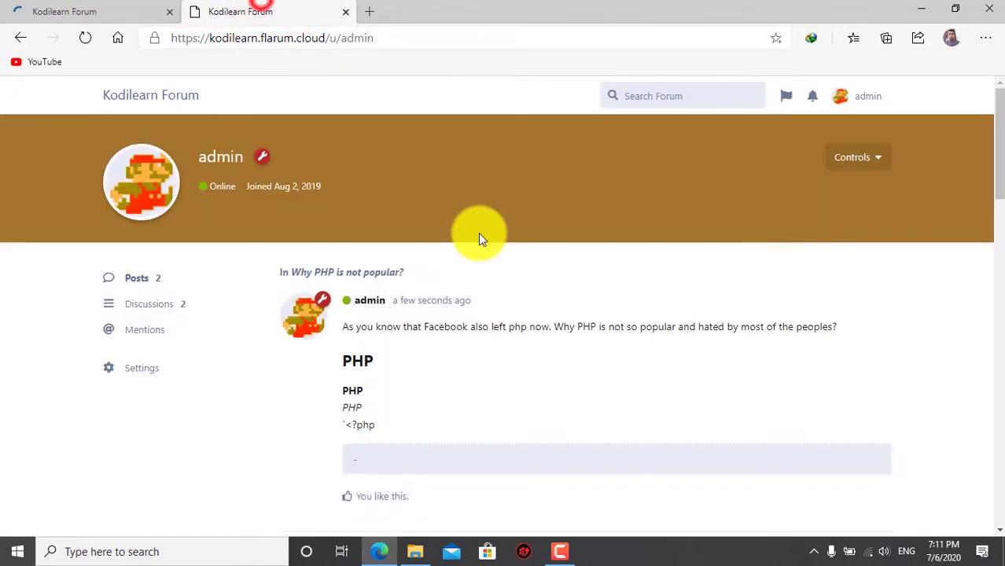
pyautogui.click(152, 92)
pyautogui.hotkey('ctrl', 'Tab')
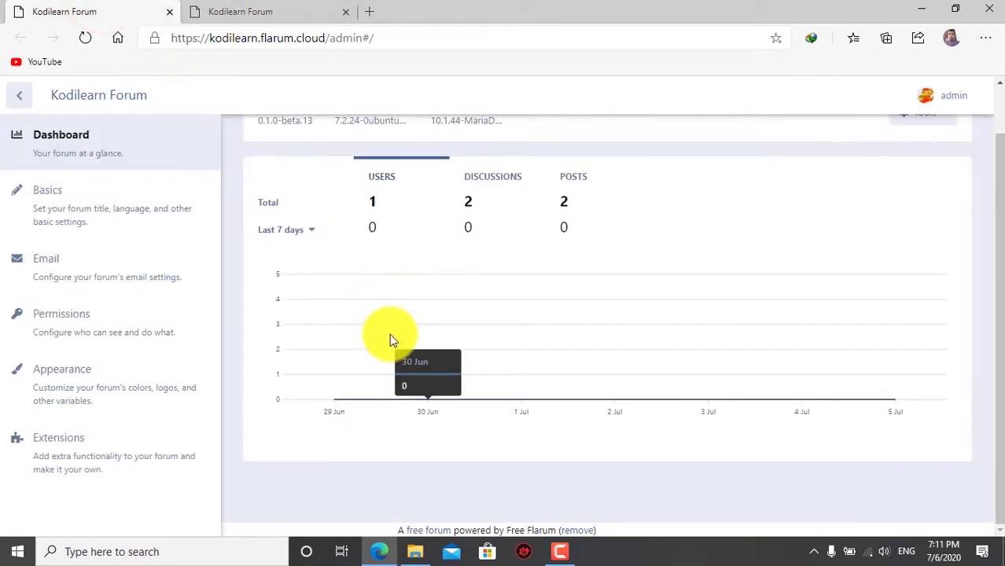
# Step: Change the forum title to Kodilearn in the basic administration settings
pyautogui.click(130, 208)
pyautogui.scroll(-1, 382, 280)
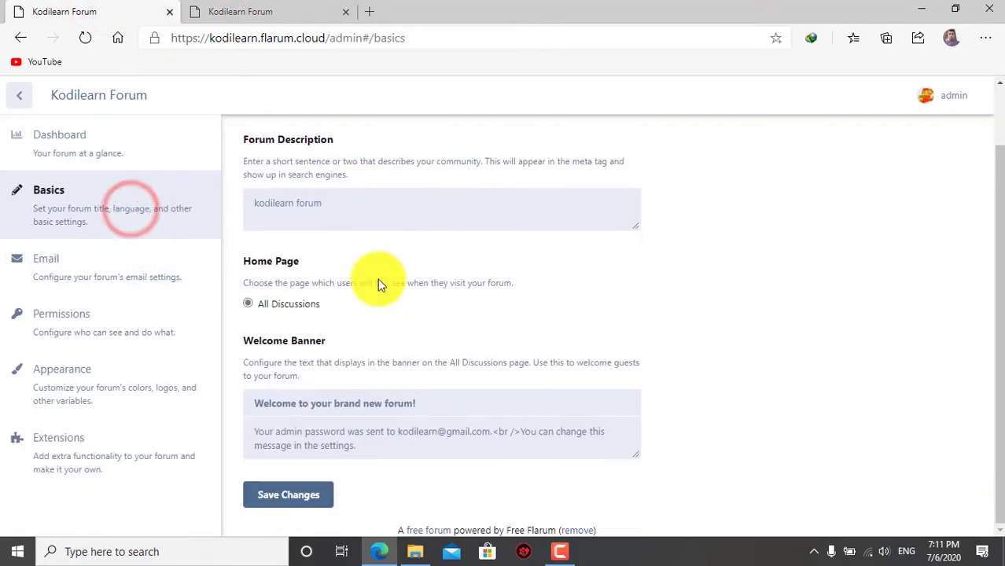
pyautogui.scroll(1, 322, 186)
pyautogui.click(338, 169)
pyautogui.doubleClick(338, 169)
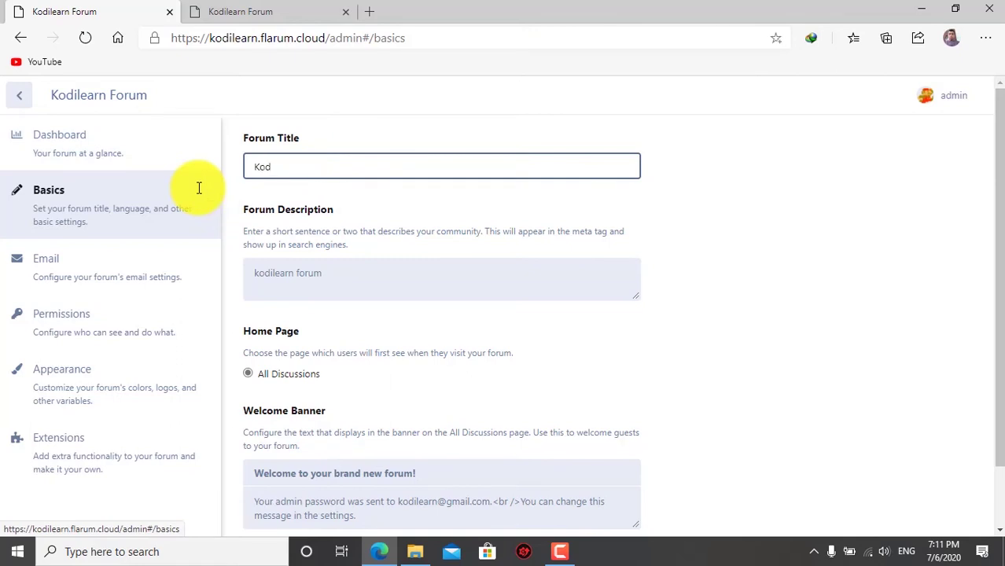
# Step: Highlight the existing forum description in the basic settings
pyautogui.click(313, 282)
pyautogui.moveTo(391, 271); pyautogui.dragTo(235, 250)
pyautogui.moveTo(379, 273); pyautogui.dragTo(218, 263)
pyautogui.click(386, 282)
pyautogui.moveTo(385, 281); pyautogui.dragTo(305, 268)
pyautogui.click(386, 281)
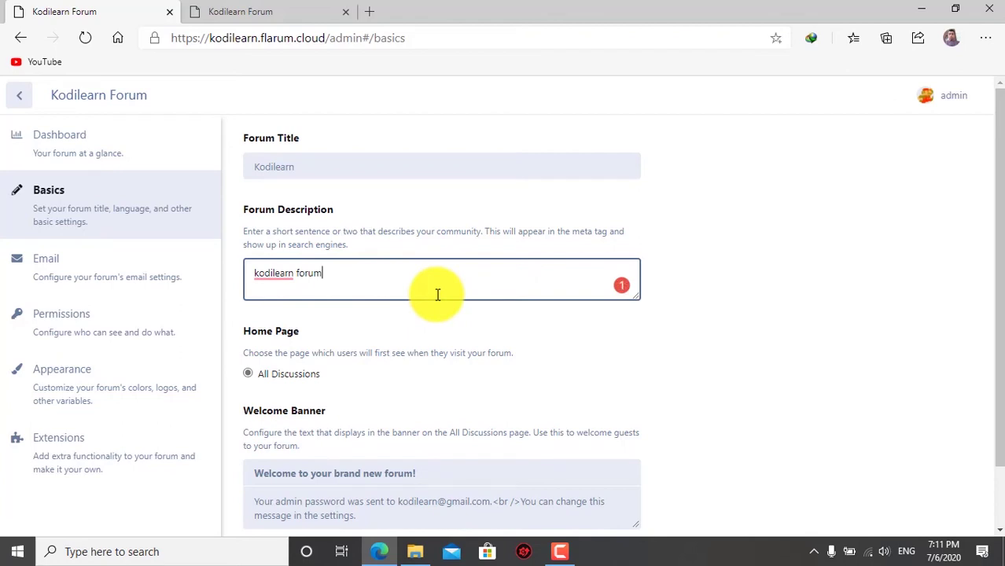
# Step: Open the page source of the forum home page beside the administration tab and highlight its description meta tag
pyautogui.click(263, 8)
pyautogui.hotkey('ctrl', 'u')
pyautogui.moveTo(515, 9); pyautogui.dragTo(342, 11)
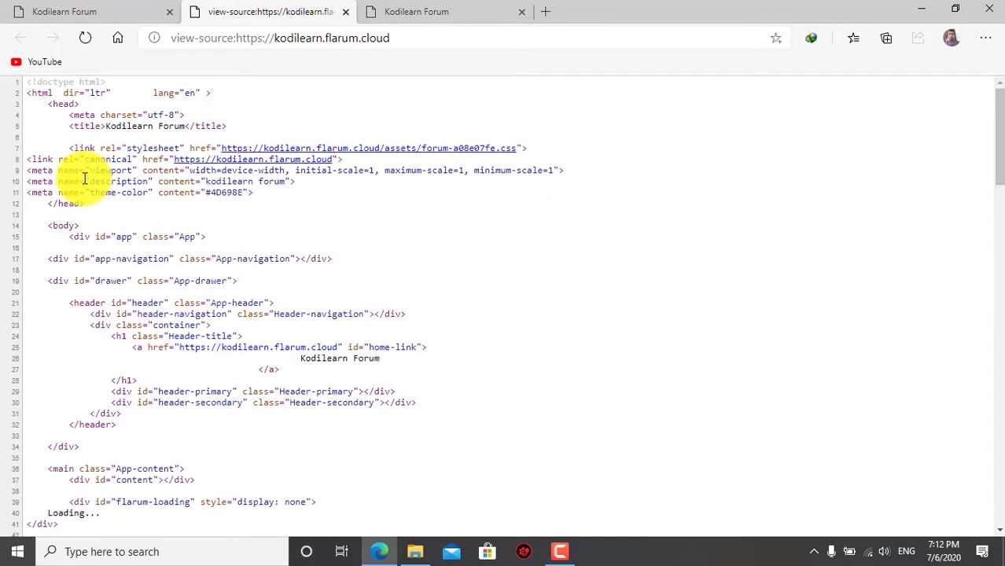
pyautogui.moveTo(58, 182); pyautogui.dragTo(206, 181)
pyautogui.click(236, 188)
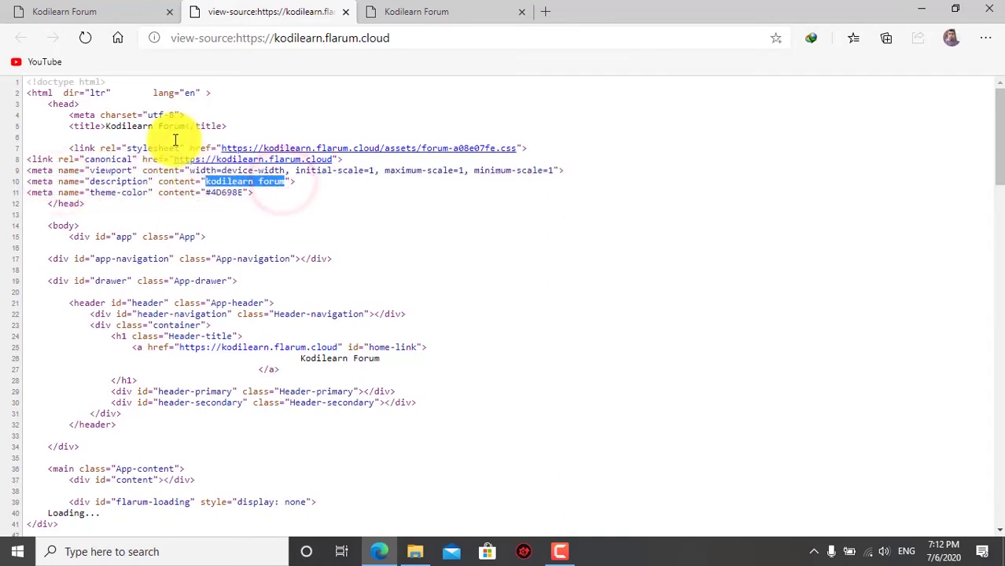
# Step: Compare the forum description in the settings with the description meta tag in the page source
pyautogui.click(63, 11)
pyautogui.moveTo(341, 273); pyautogui.dragTo(233, 267)
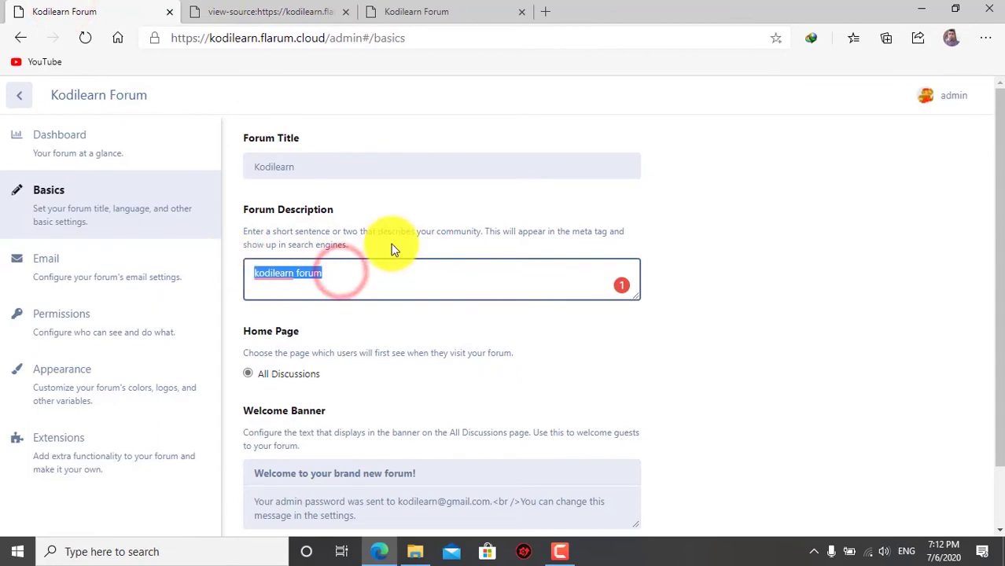
pyautogui.click(240, 7)
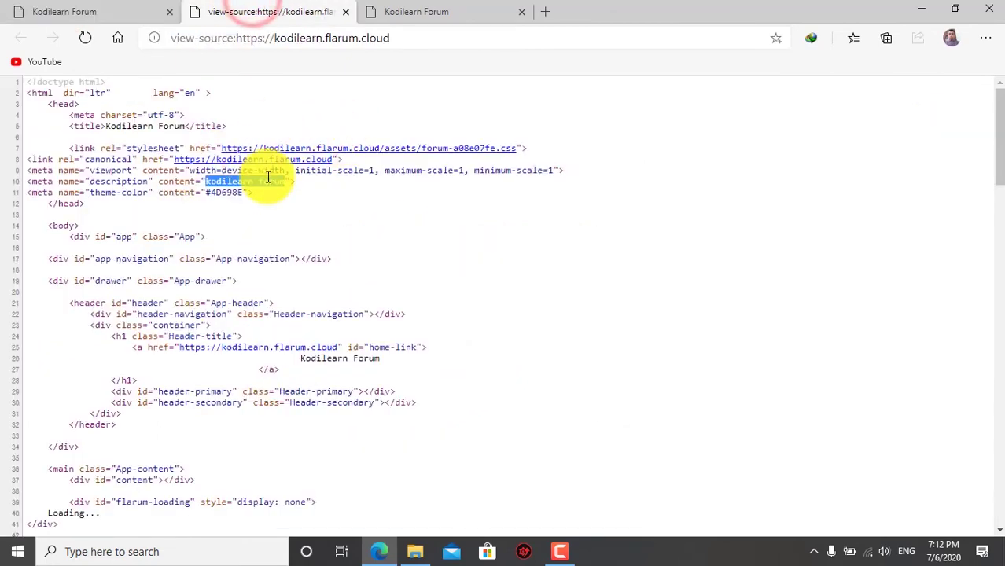
# Step: Replace the forum description with "A cool forum for programmers" and save the basic settings
pyautogui.click(3, 9)
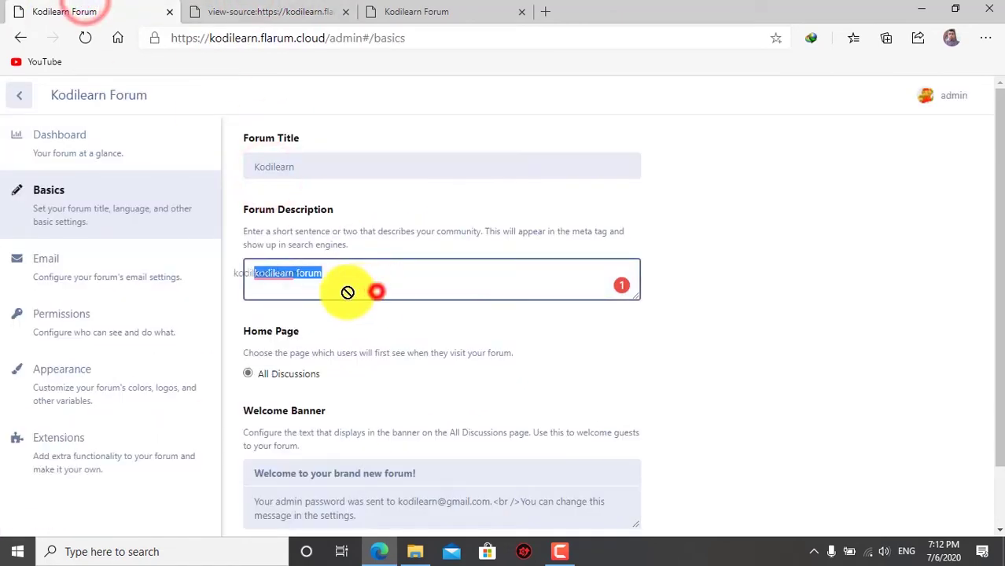
pyautogui.click(455, 288)
pyautogui.tripleClick(456, 289)
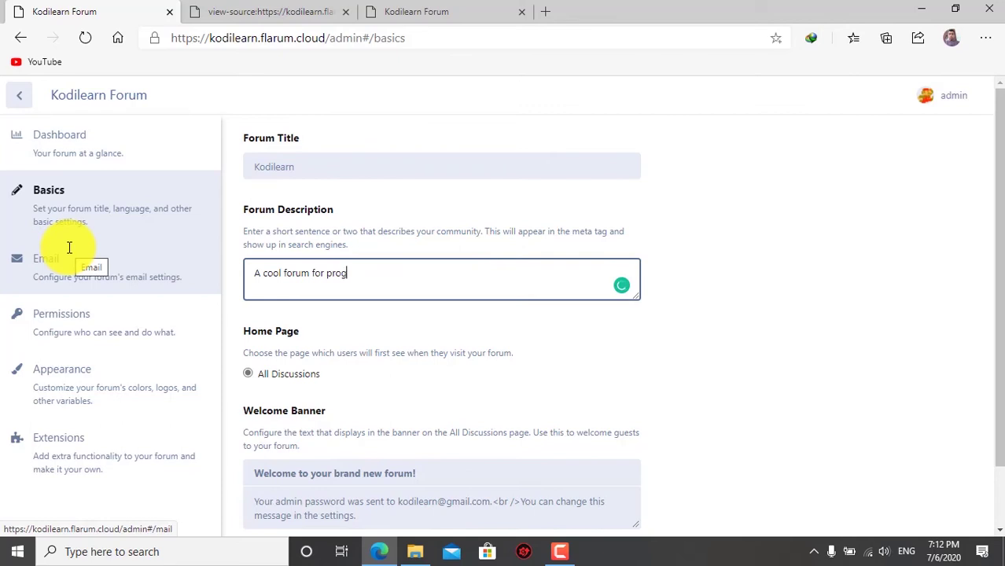
pyautogui.scroll(-2, 236, 408)
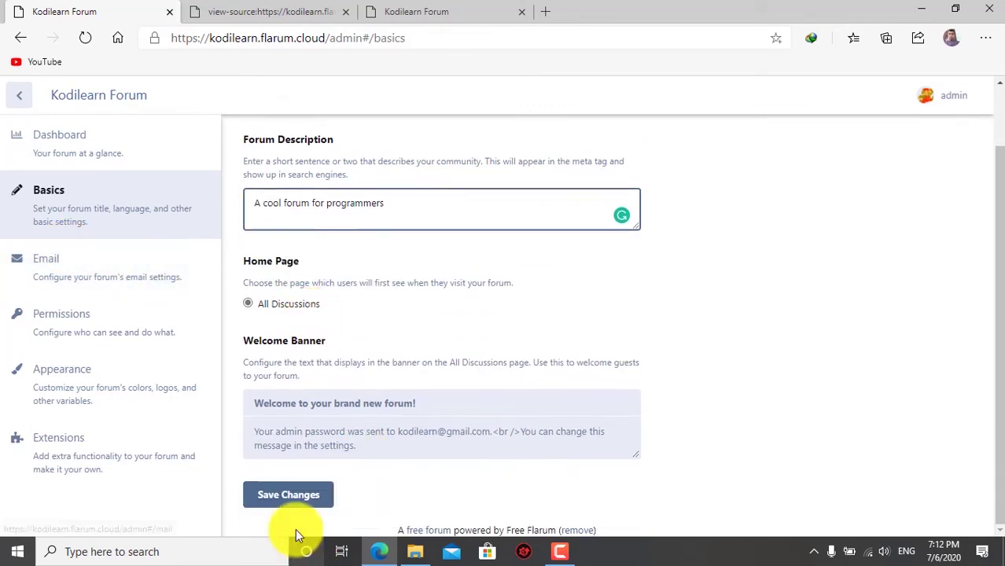
pyautogui.click(290, 489)
# Step: Reload the page source, check the description meta tag and close the source tab
pyautogui.click(257, 8)
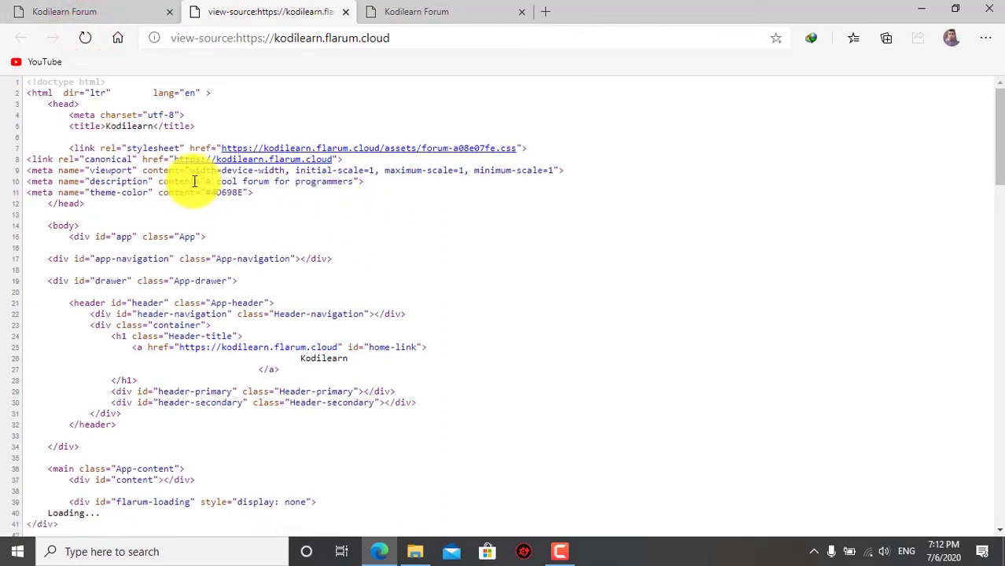
pyautogui.moveTo(204, 181); pyautogui.dragTo(354, 184)
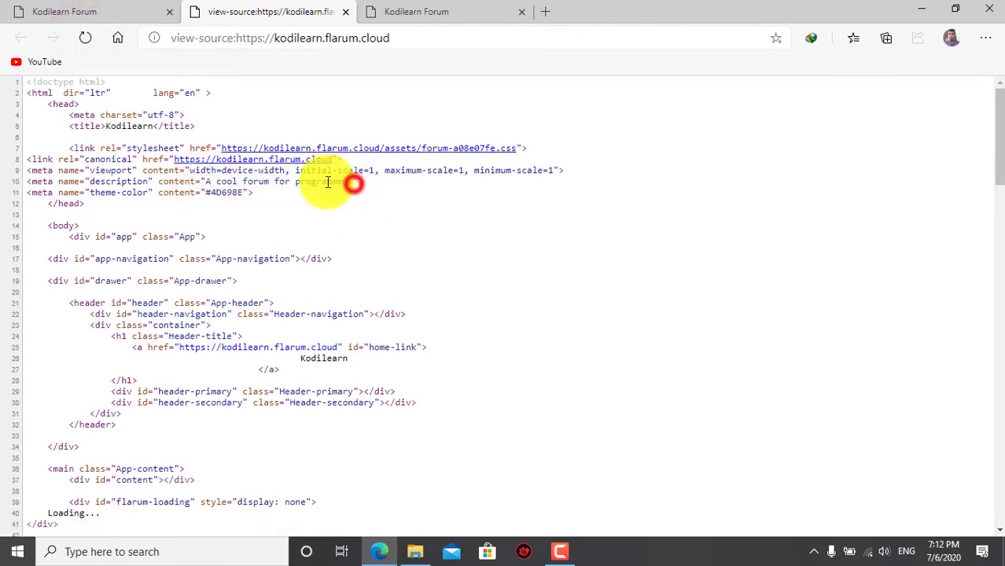
pyautogui.click(345, 12)
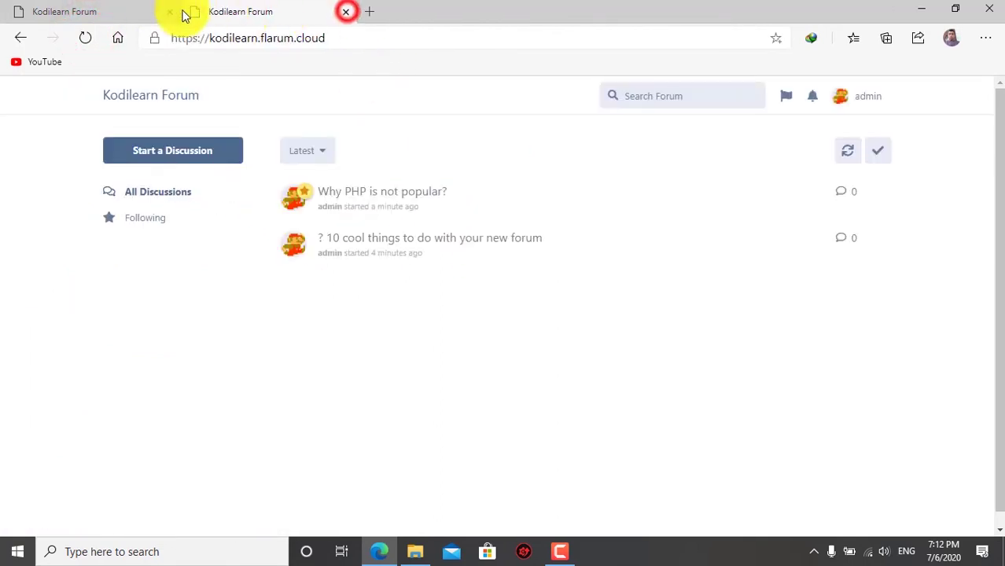
# Step: Highlight the welcome banner title in the basic settings, and reload the forum home page to check the forum's name
pyautogui.click(118, 9)
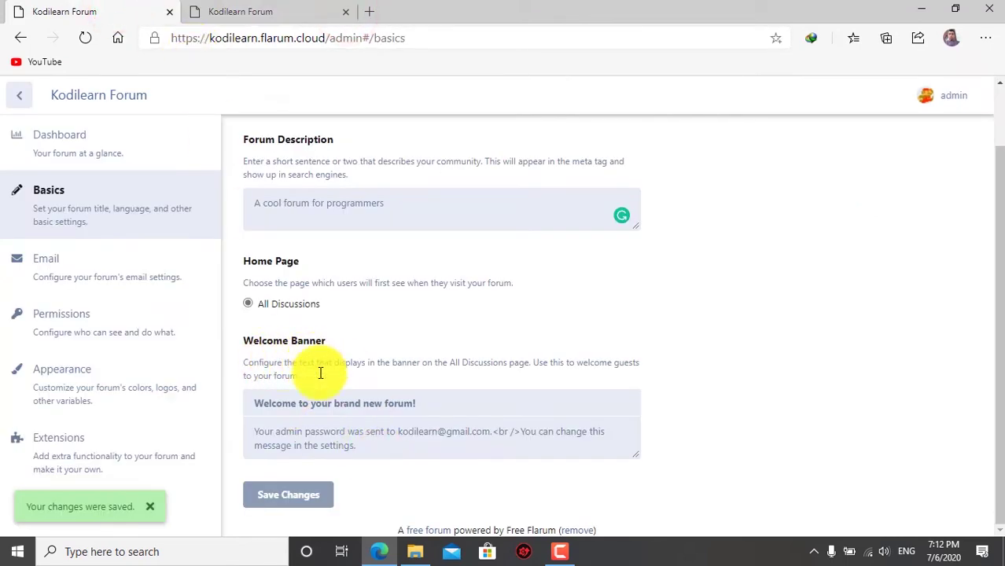
pyautogui.click(312, 402)
pyautogui.moveTo(491, 404); pyautogui.dragTo(78, 397)
pyautogui.click(484, 400)
pyautogui.click(581, 344)
pyautogui.click(224, 9)
pyautogui.click(151, 98)
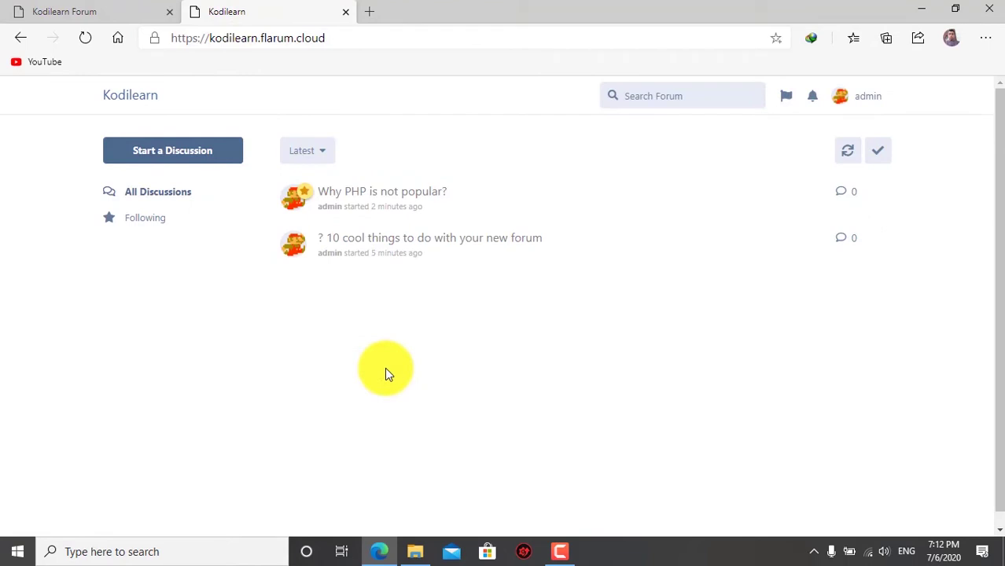
# Step: Open the forum's email settings and examine the sender address, mail driver and SMTP fields
pyautogui.click(125, 12)
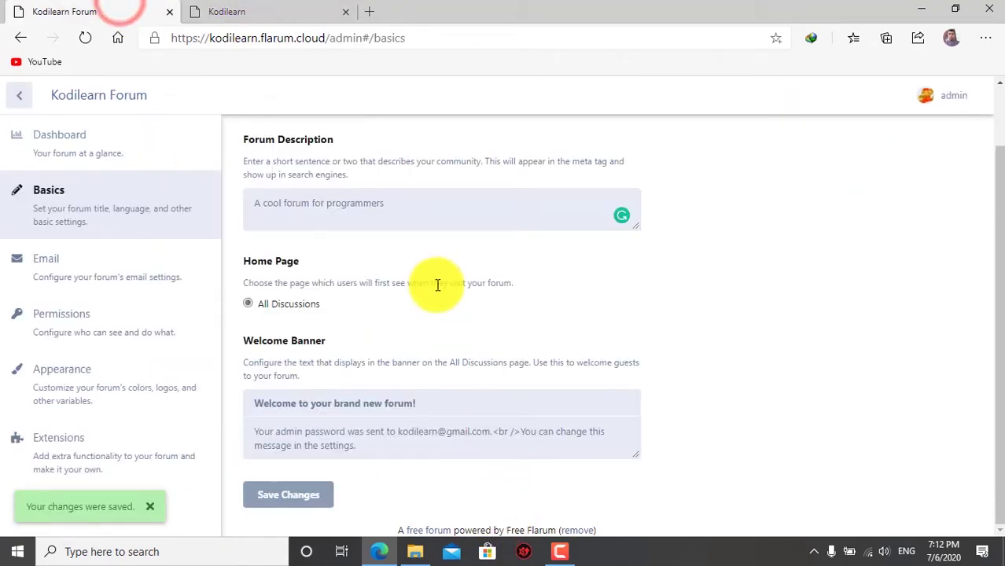
pyautogui.click(84, 277)
pyautogui.click(89, 224)
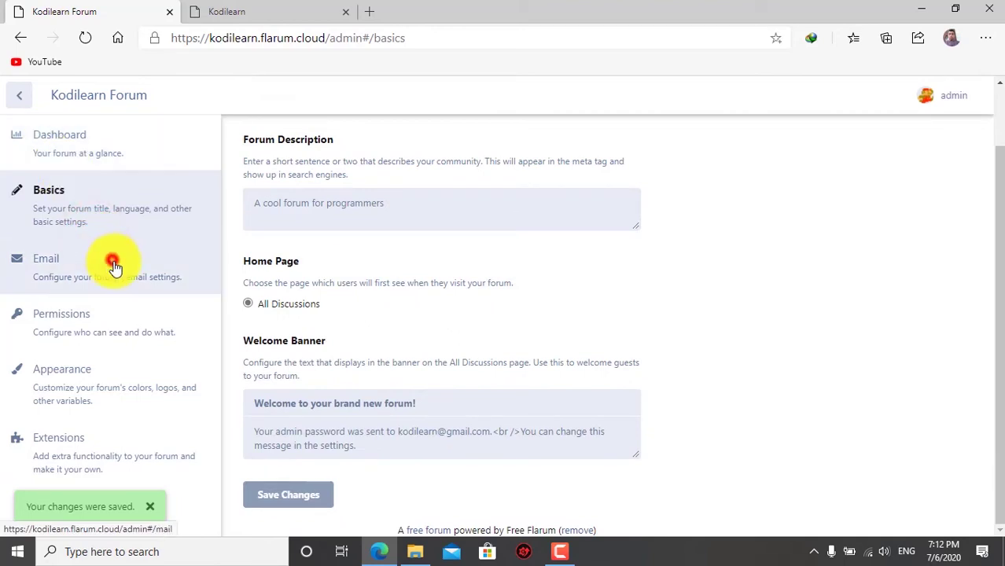
pyautogui.click(112, 265)
pyautogui.click(406, 243)
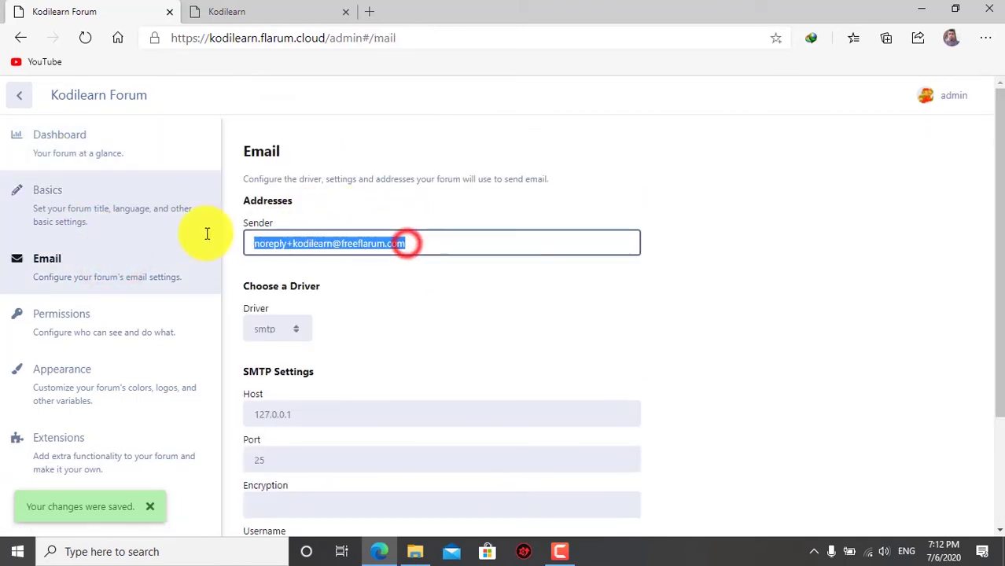
pyautogui.click(495, 292)
pyautogui.scroll(-2, 488, 297)
pyautogui.scroll(2, 499, 298)
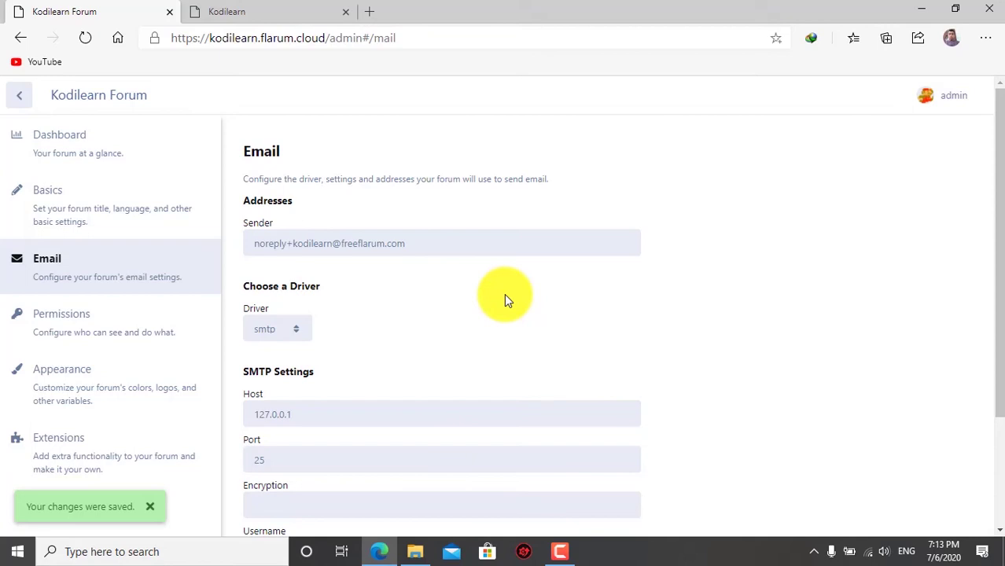
pyautogui.moveTo(464, 243); pyautogui.dragTo(123, 241)
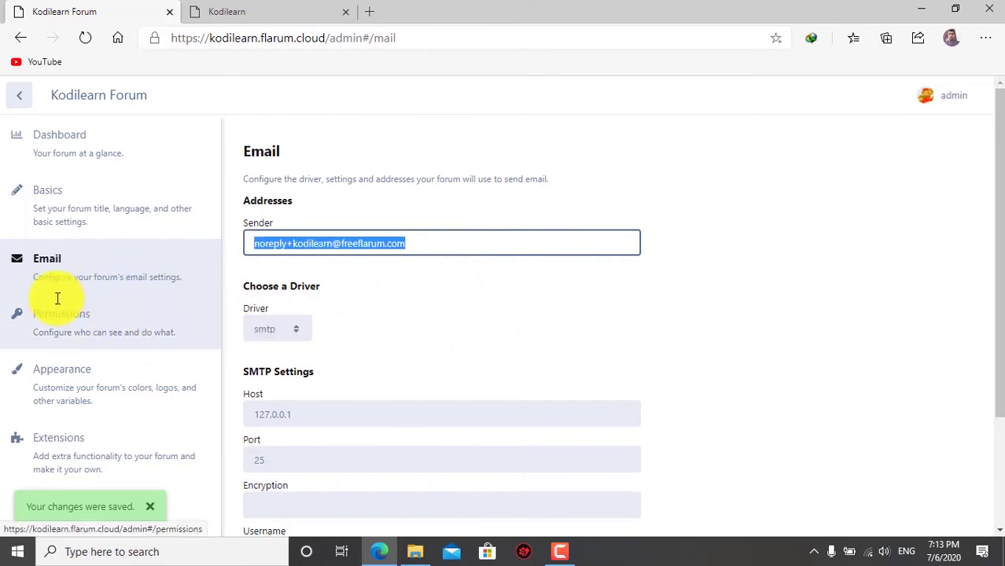
pyautogui.click(625, 334)
pyautogui.scroll(-2, 426, 411)
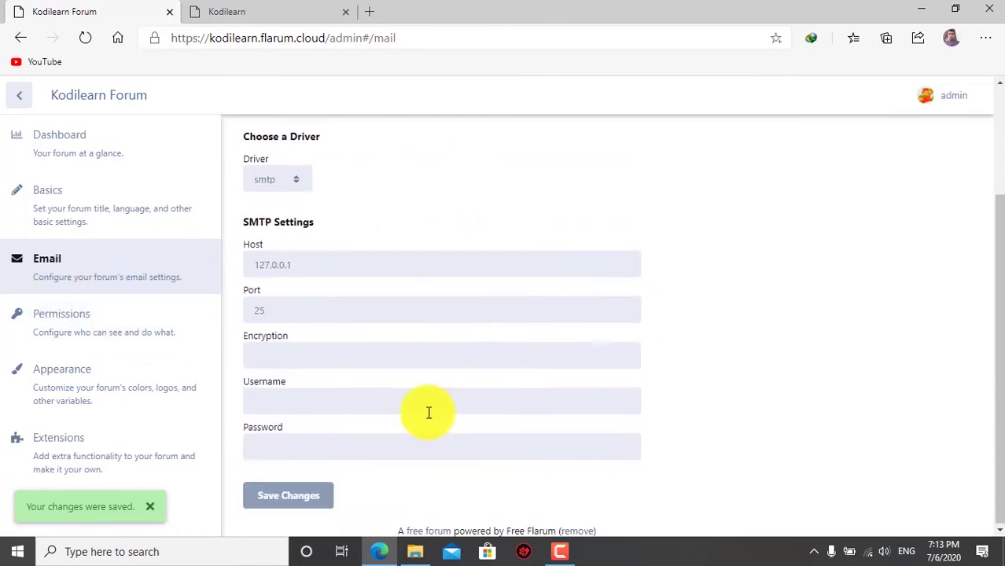
# Step: Open the permissions settings and look through the whole list down to the user suspension permission
pyautogui.click(157, 334)
pyautogui.scroll(-5, 401, 291)
pyautogui.scroll(5, 384, 330)
pyautogui.scroll(-10, 388, 320)
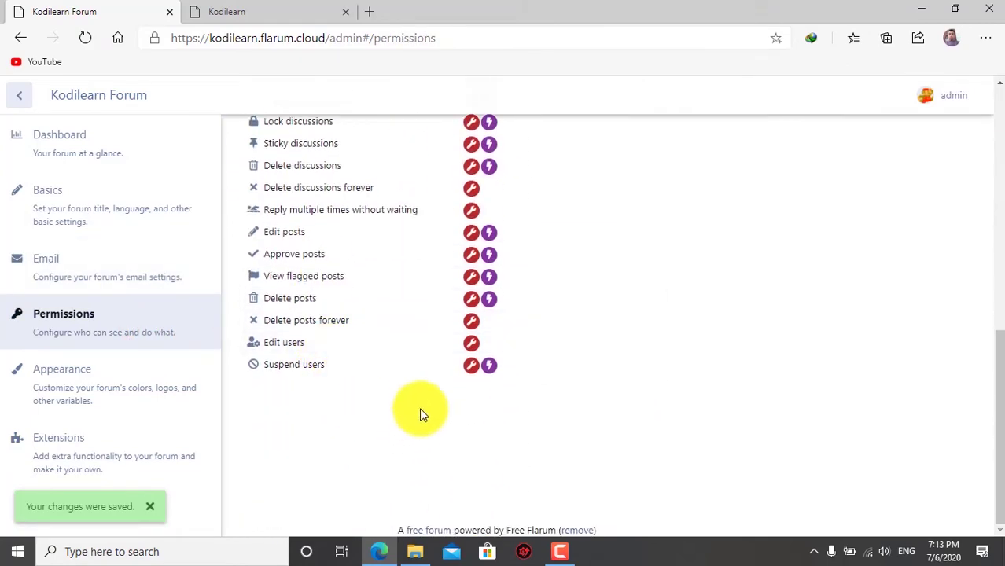
# Step: Open the appearance settings, switch Colored Header on and off, and highlight the first theme color code
pyautogui.click(146, 374)
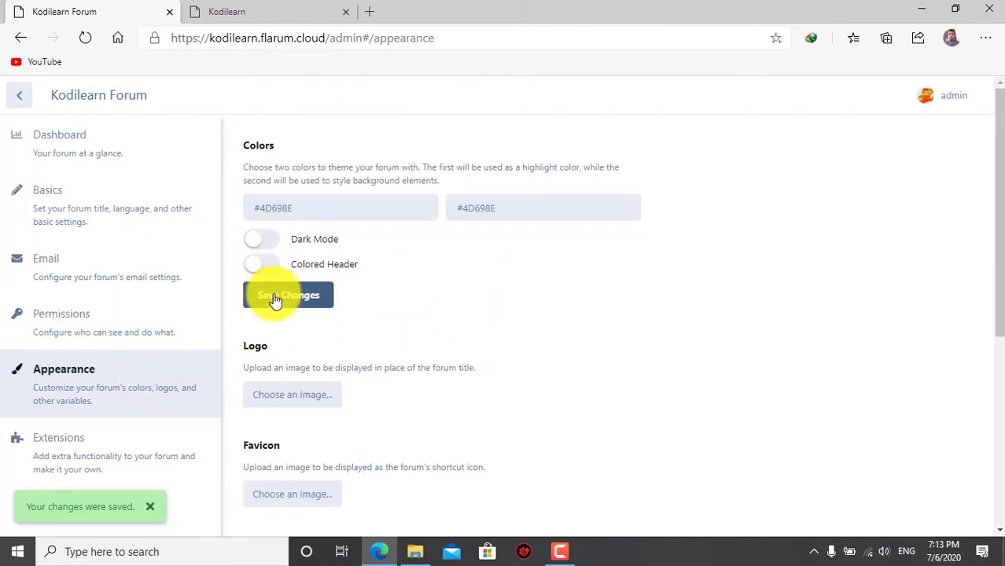
pyautogui.click(262, 266)
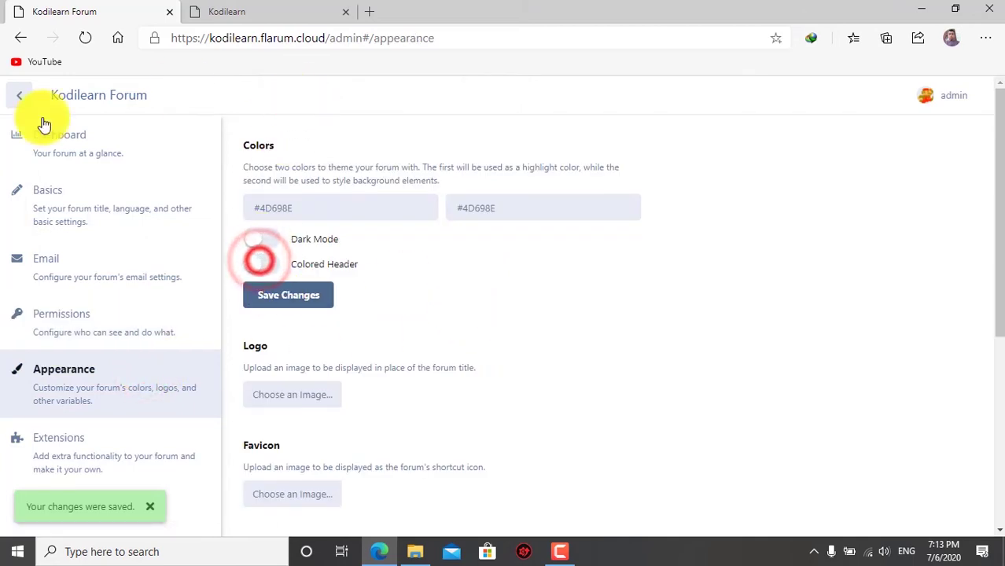
pyautogui.click(277, 211)
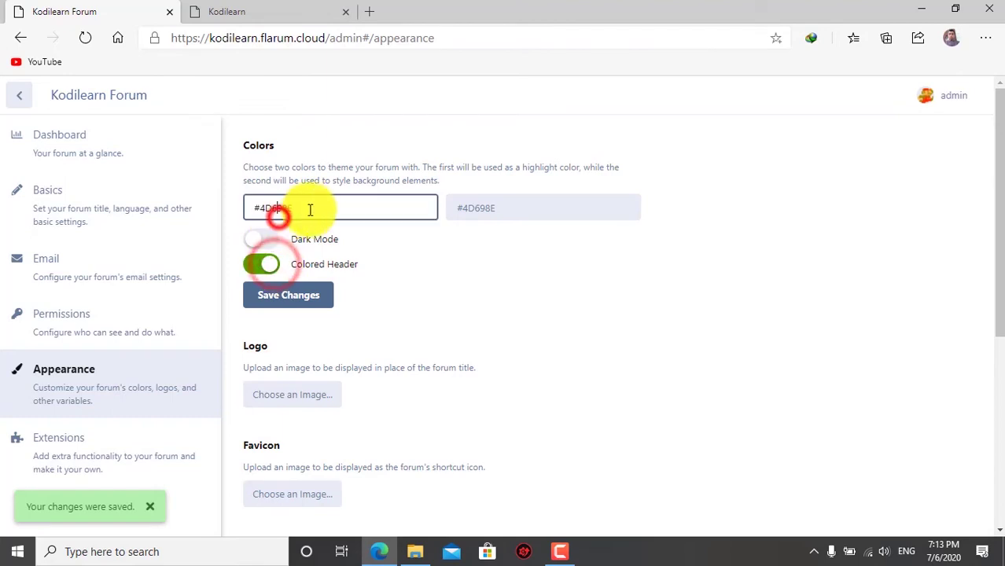
pyautogui.click(261, 265)
pyautogui.click(323, 206)
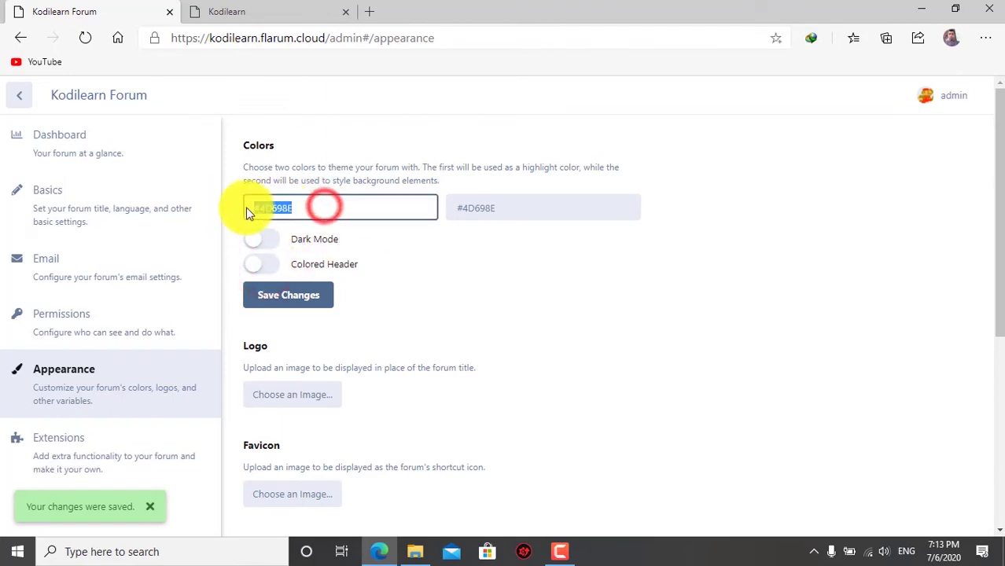
# Step: Search the web for "color picker" in a new tab and place that tab beside the forum administration tab
pyautogui.click(368, 11)
pyautogui.write('col')
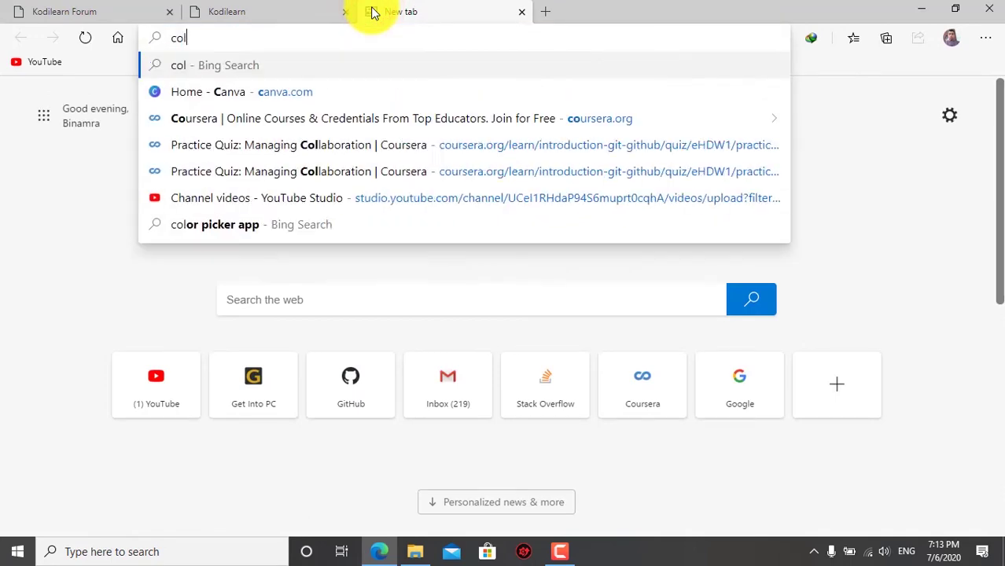
pyautogui.write('or picke')
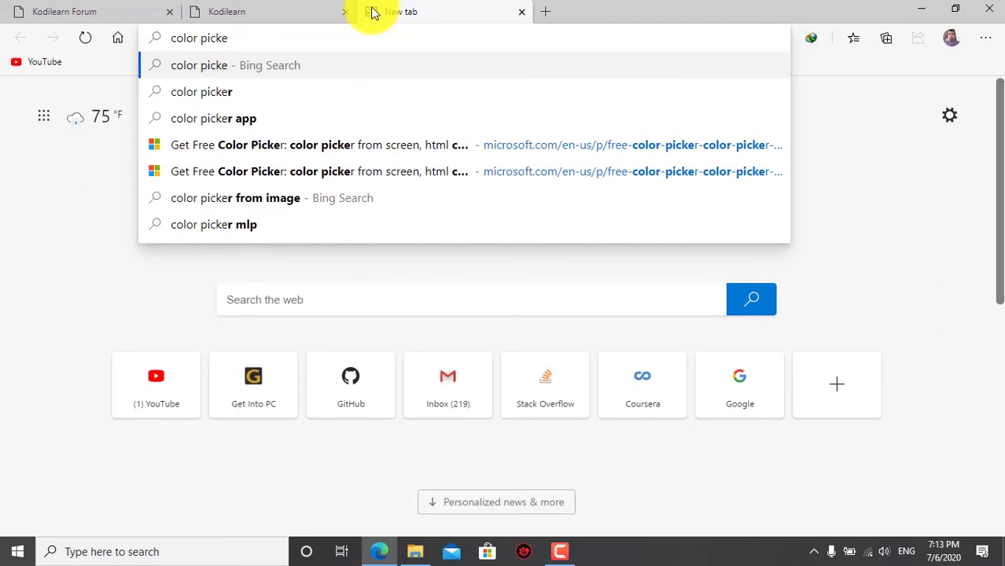
pyautogui.write('r')
pyautogui.press('Return')
pyautogui.moveTo(370, 11); pyautogui.dragTo(218, 7)
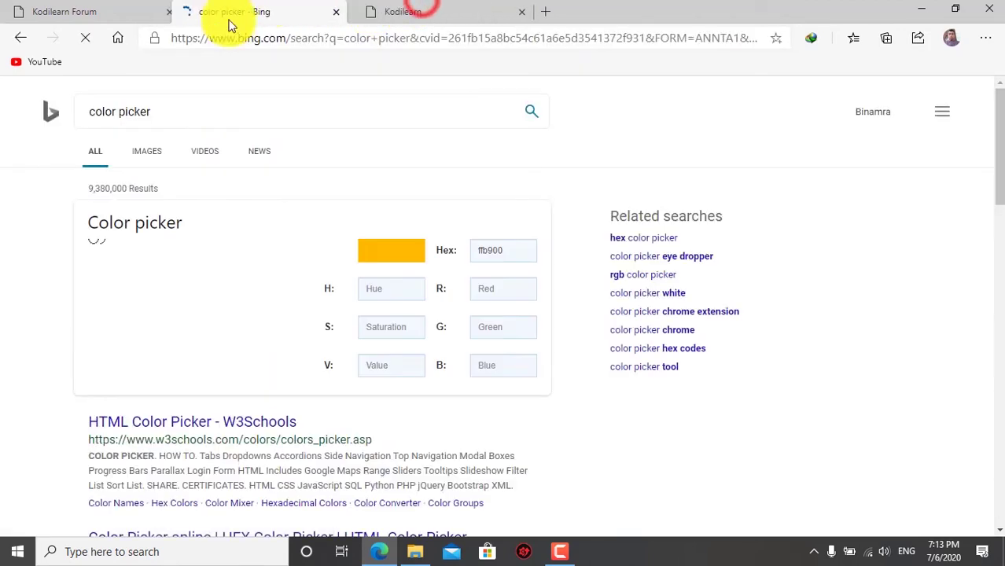
# Step: Try the color picker in the search results and open the W3Schools HTML Color Picker page
pyautogui.moveTo(198, 273); pyautogui.dragTo(306, 242)
pyautogui.click(210, 299)
pyautogui.click(206, 293)
pyautogui.scroll(-4, 163, 375)
pyautogui.scroll(3, 163, 375)
pyautogui.click(145, 356)
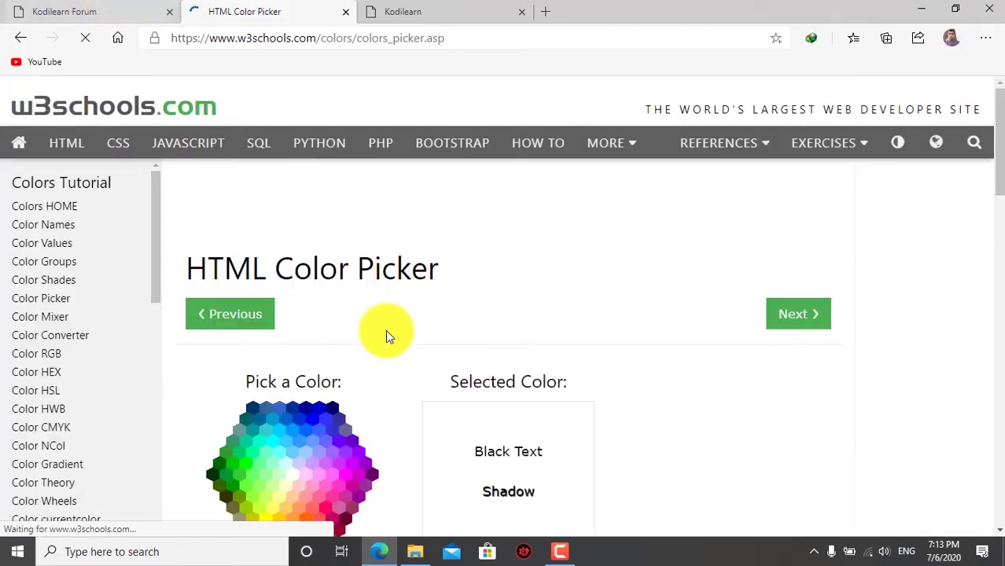
# Step: Look through the W3Schools color picker page, including the table of hues with their hex and RGB codes
pyautogui.scroll(-2, 365, 347)
pyautogui.scroll(-5, 366, 397)
pyautogui.moveTo(423, 364); pyautogui.dragTo(521, 357)
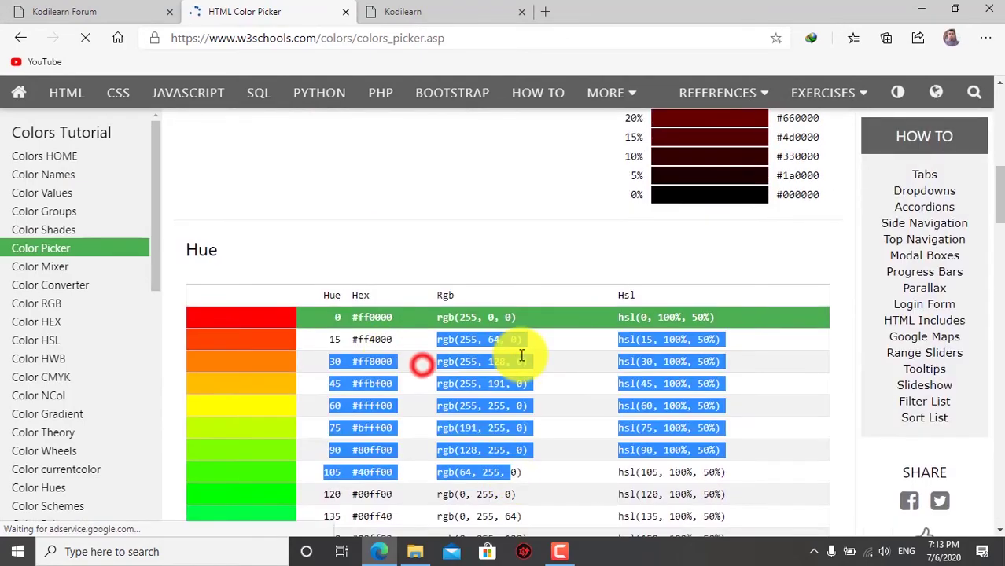
pyautogui.scroll(-9, 521, 356)
pyautogui.click(386, 160)
pyautogui.scroll(-15, 338, 355)
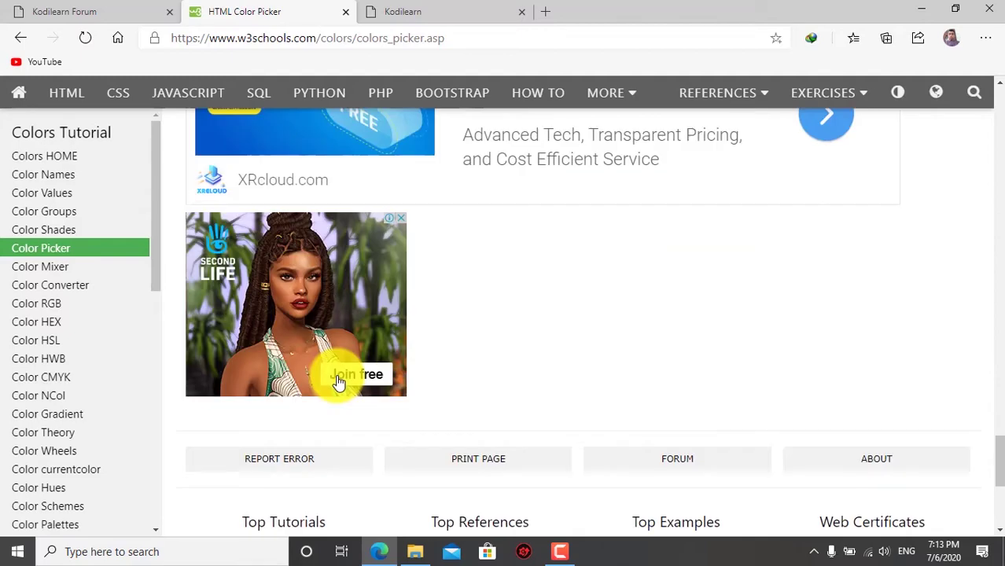
# Step: Mix a color from red 115, green 178 and blue 0 in the RGB section and highlight its hex code
pyautogui.scroll(6, 372, 362)
pyautogui.moveTo(269, 313); pyautogui.dragTo(241, 310)
pyautogui.moveTo(421, 310); pyautogui.dragTo(457, 311)
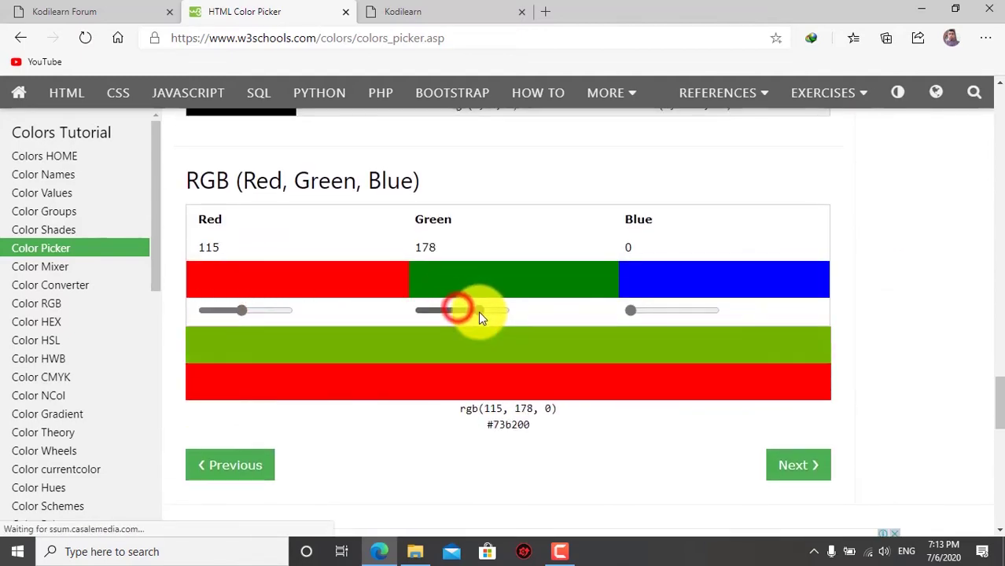
pyautogui.moveTo(535, 424); pyautogui.dragTo(486, 435)
pyautogui.click(521, 422)
# Step: Close the color picker tab and try the Dark Mode switch in the forum's appearance settings
pyautogui.click(345, 12)
pyautogui.click(161, 11)
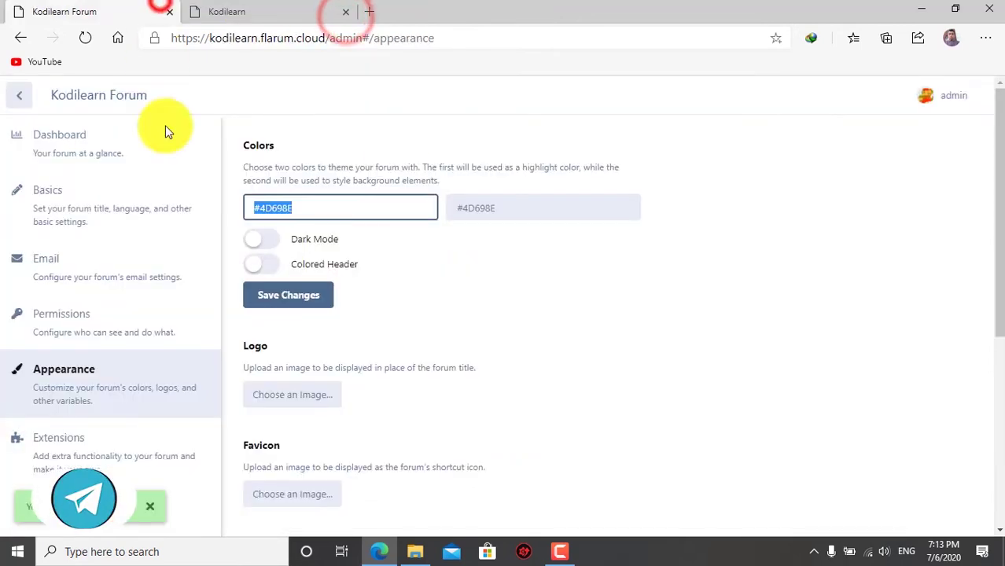
pyautogui.click(257, 238)
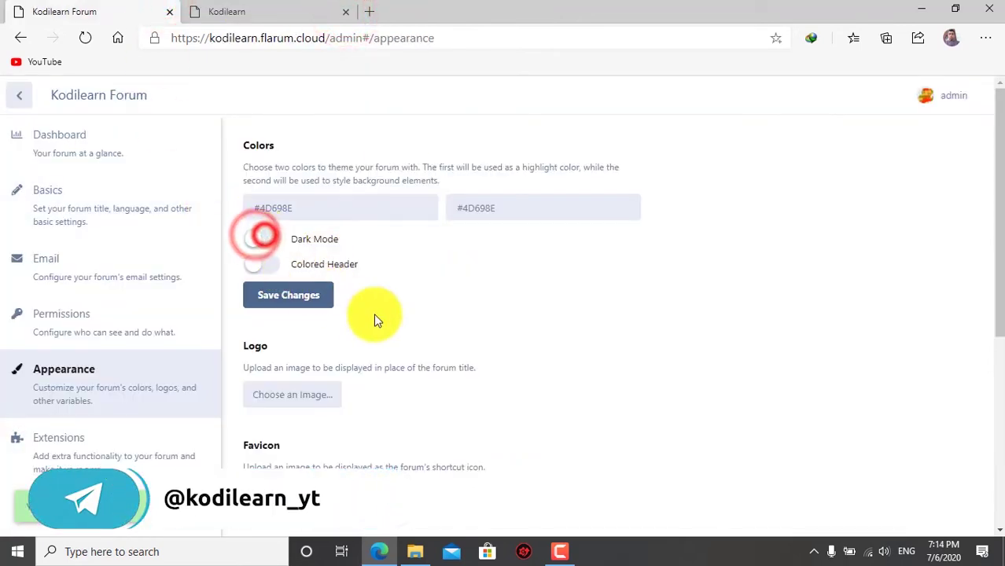
# Step: Upload the Google logo image as the forum's logo and reload the forum home page to check it
pyautogui.scroll(-3, 363, 390)
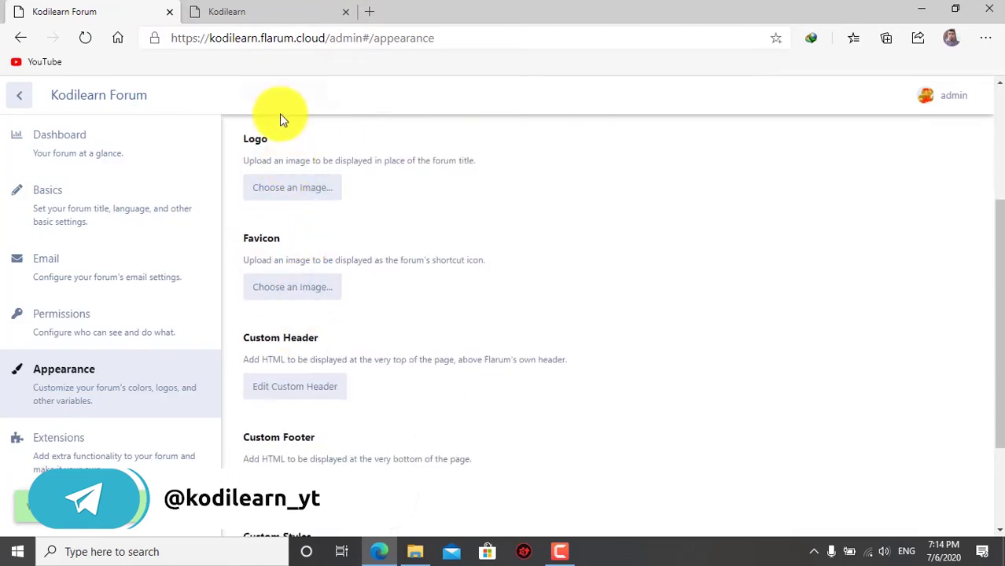
pyautogui.click(226, 12)
pyautogui.click(110, 11)
pyautogui.click(264, 189)
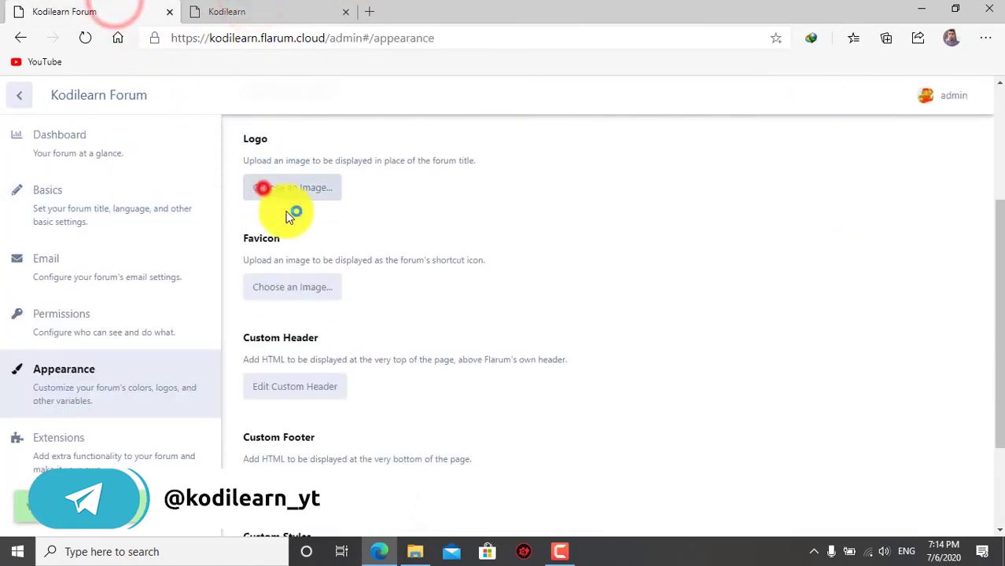
pyautogui.click(253, 9)
pyautogui.click(86, 38)
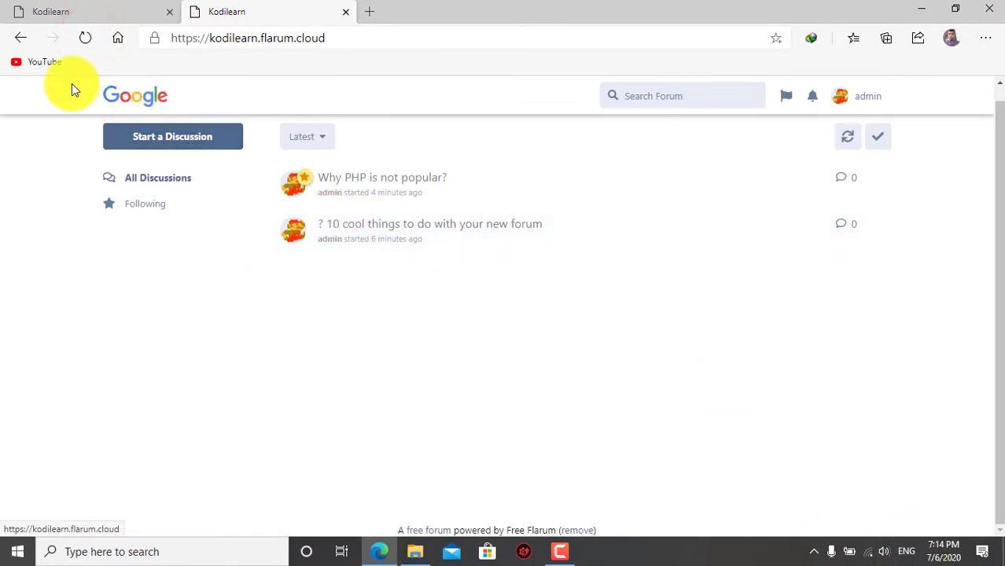
# Step: Upload the Google logo image as the forum's favicon and reload the forum home page
pyautogui.click(88, 11)
pyautogui.scroll(-1, 298, 282)
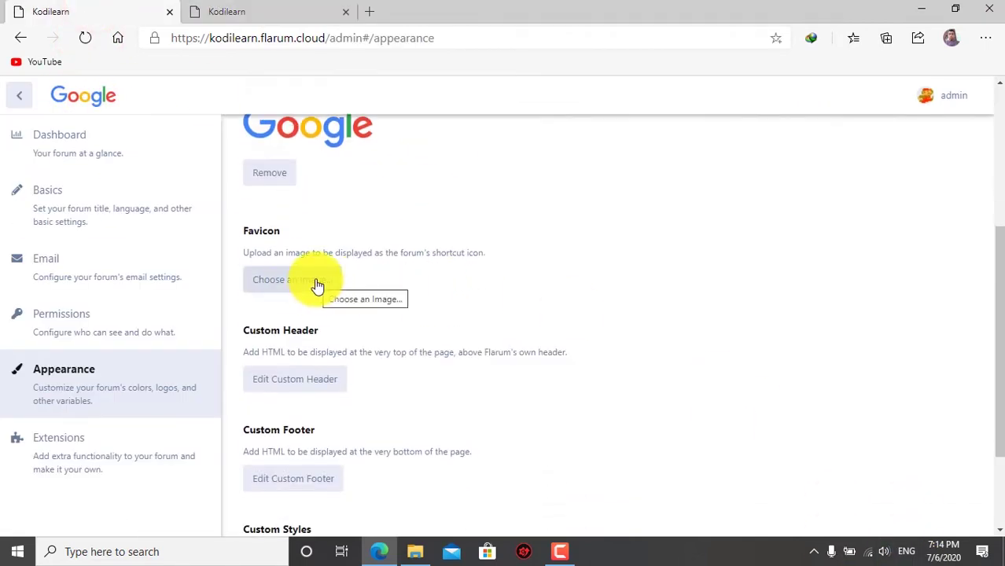
pyautogui.click(309, 288)
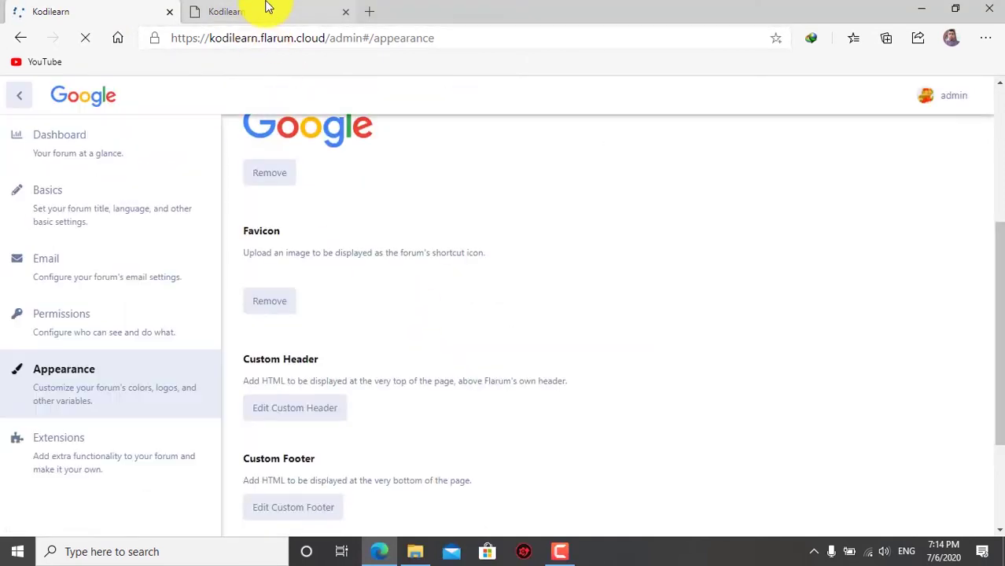
pyautogui.click(265, 9)
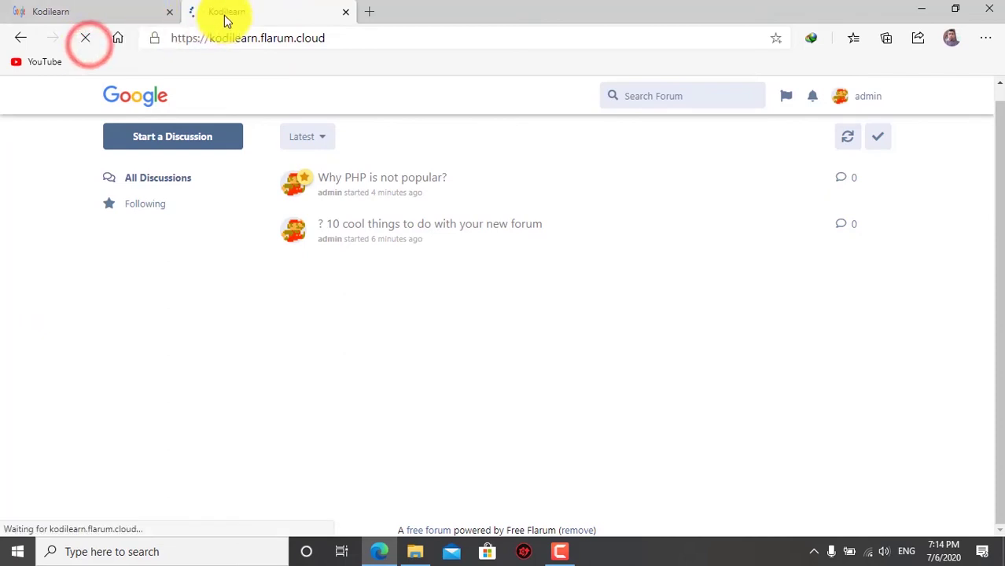
# Step: Compare the Custom Header option in the appearance settings with the forum home page's header and highlight the option's description
pyautogui.click(112, 12)
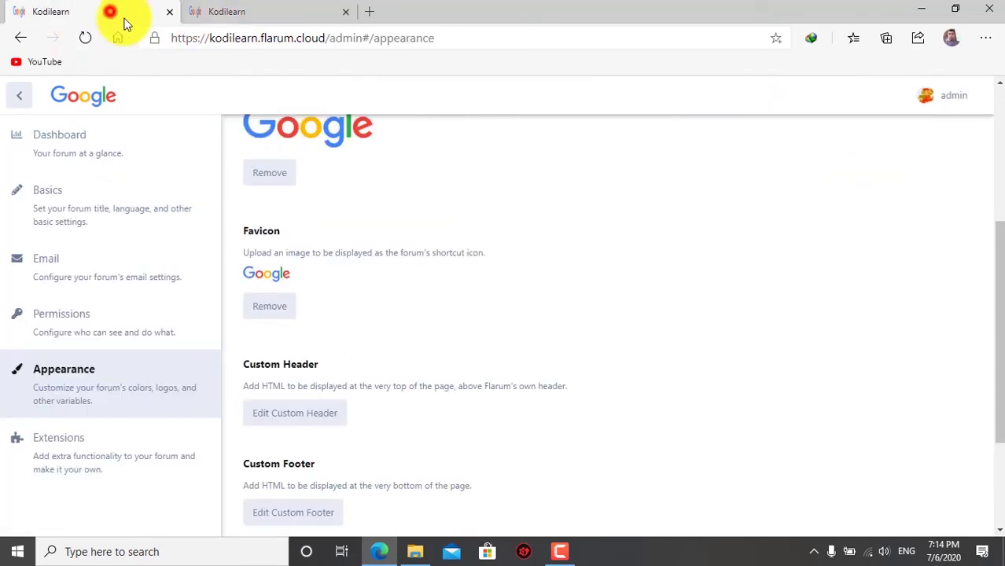
pyautogui.scroll(-2, 409, 295)
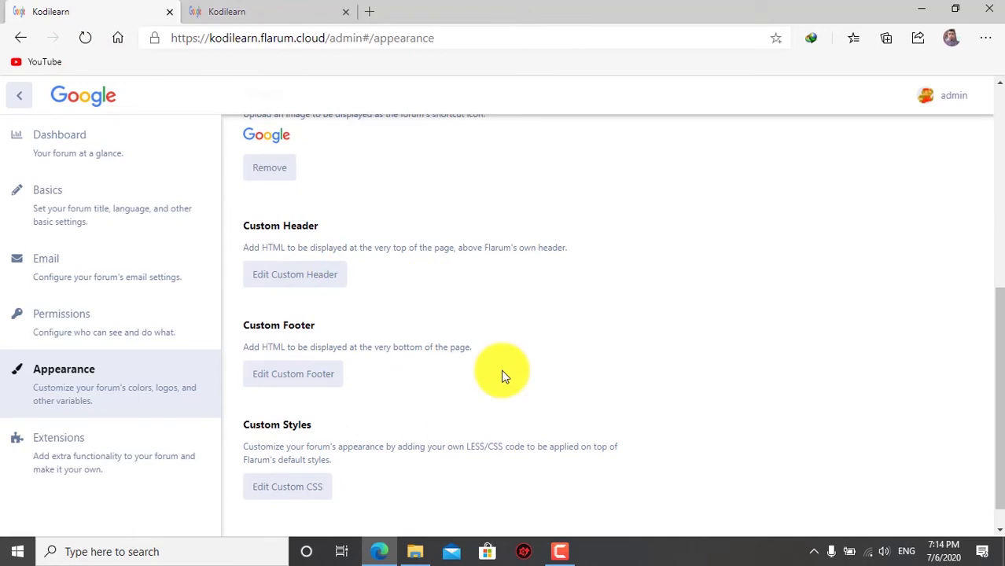
pyautogui.click(226, 10)
pyautogui.click(15, 8)
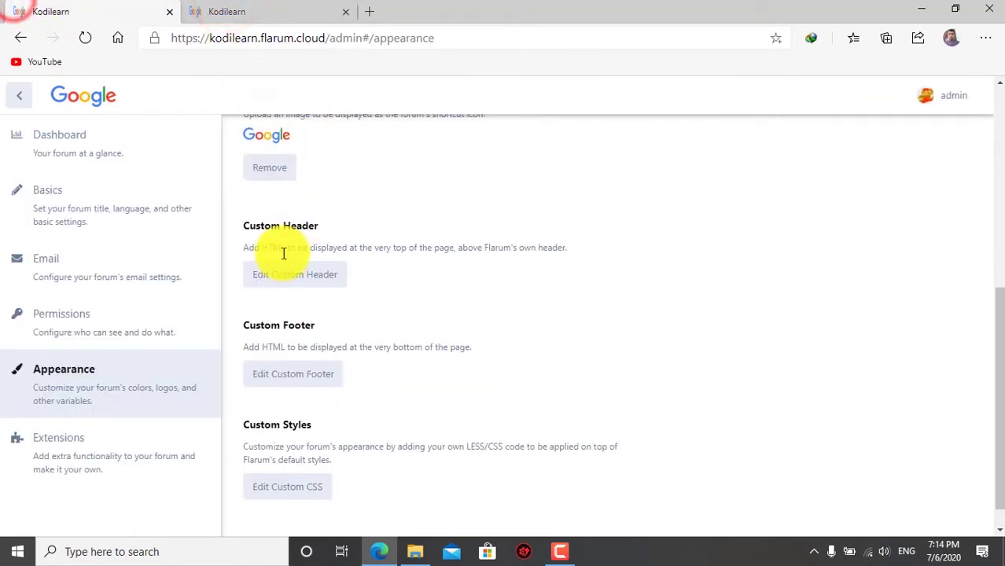
pyautogui.click(245, 9)
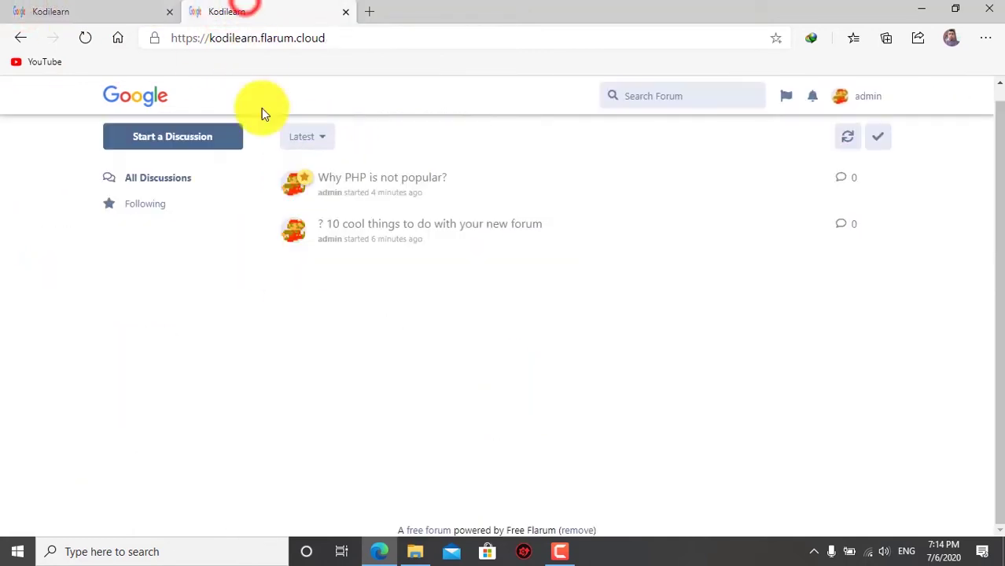
pyautogui.click(146, 7)
pyautogui.moveTo(266, 249); pyautogui.dragTo(495, 259)
pyautogui.click(493, 254)
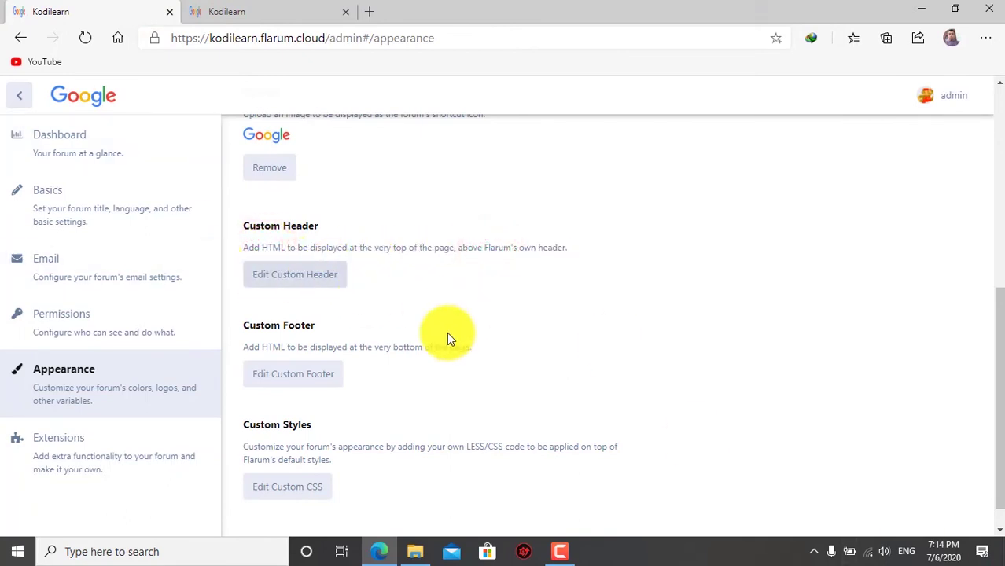
# Step: Open the custom footer editor, and check the footer area at the end of the forum home page
pyautogui.scroll(-1, 409, 360)
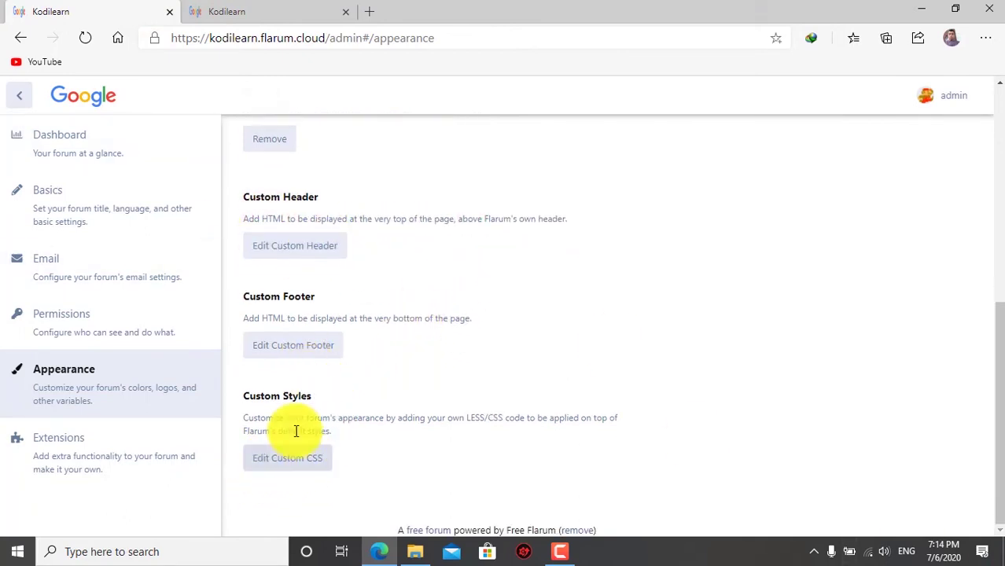
pyautogui.click(293, 344)
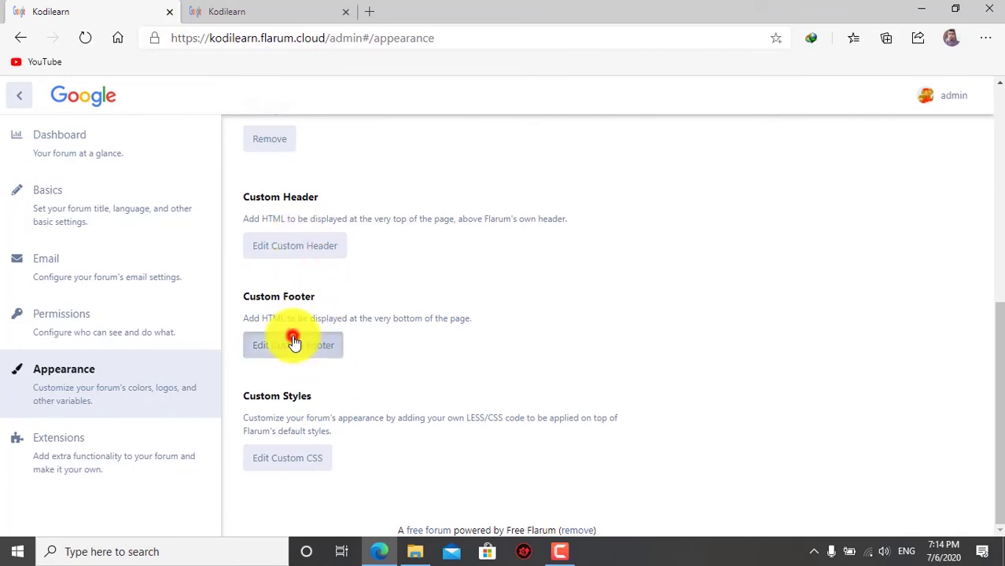
pyautogui.click(314, 218)
pyautogui.click(468, 233)
pyautogui.click(246, 9)
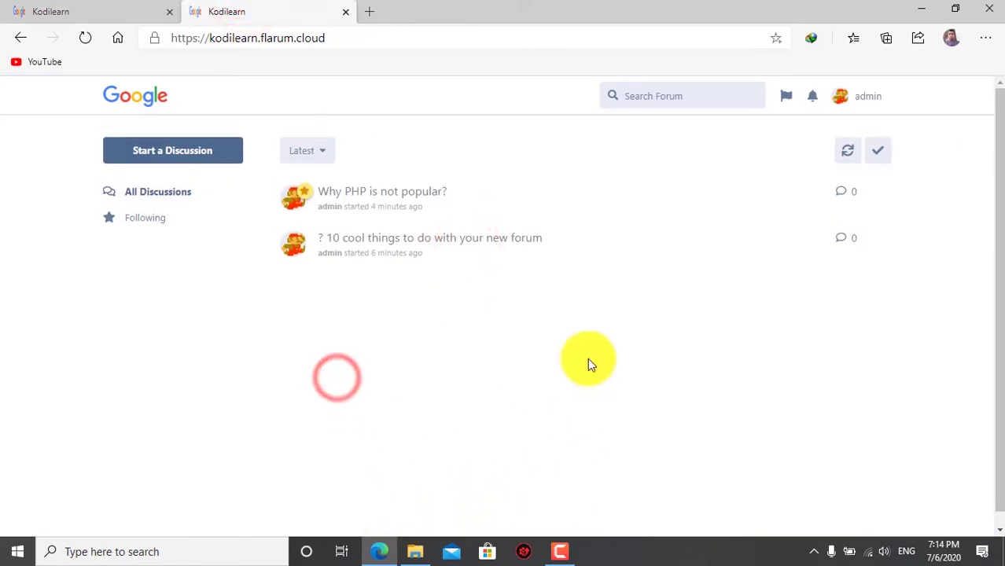
pyautogui.click(1000, 206)
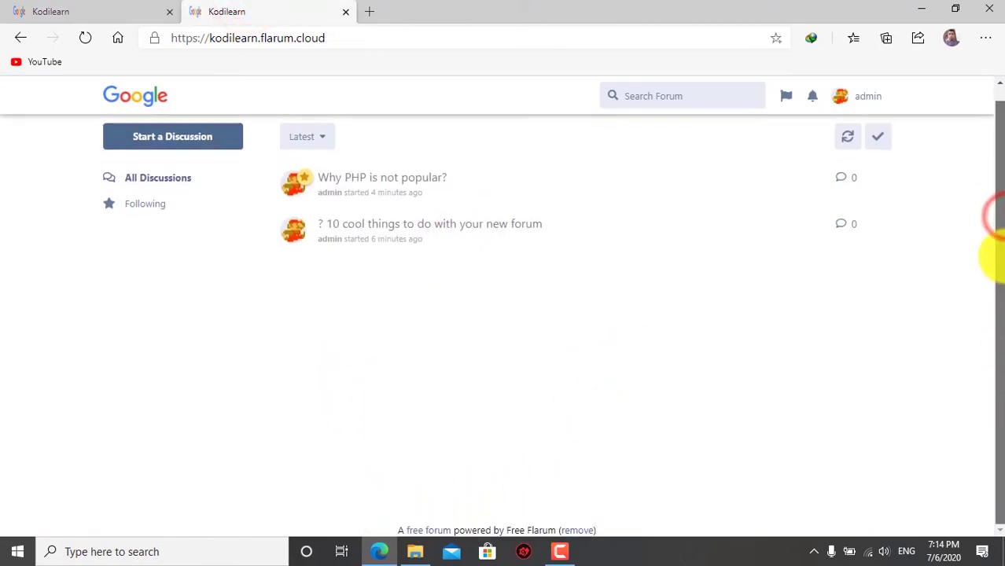
# Step: Highlight the footer area at the end of the forum home page, and close the custom footer editor without adding any HTML
pyautogui.moveTo(363, 516); pyautogui.dragTo(639, 550)
pyautogui.click(679, 494)
pyautogui.scroll(1, 519, 401)
pyautogui.click(69, 11)
pyautogui.click(374, 287)
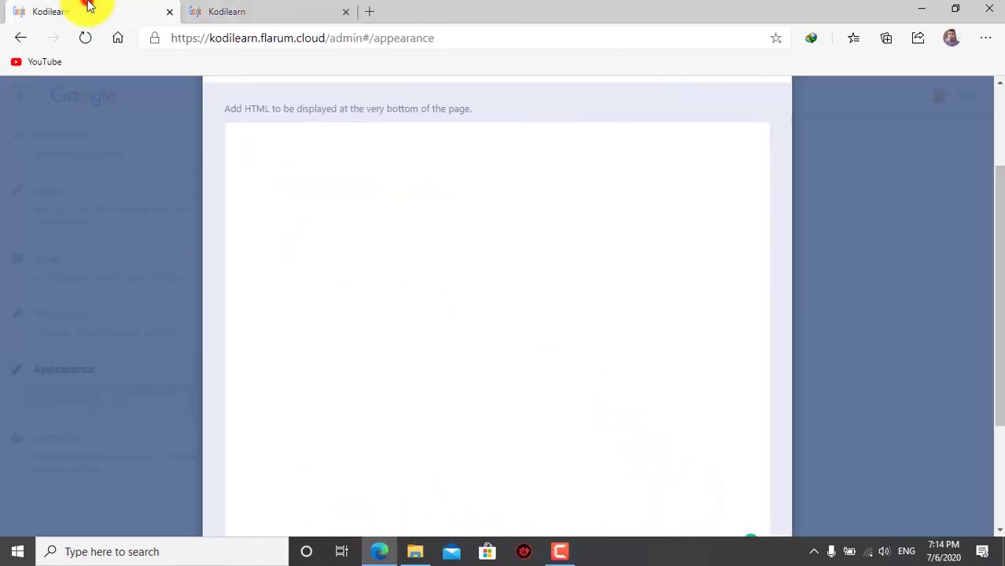
pyautogui.click(771, 185)
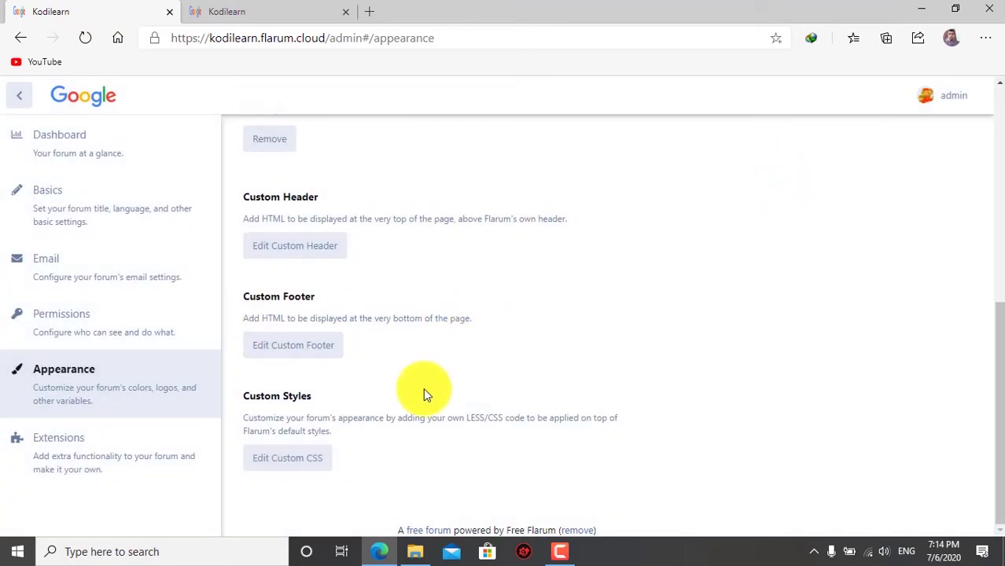
# Step: Find the Tags extension in the forum's extensions list by searching for "tags" and enable it
pyautogui.scroll(4, 423, 388)
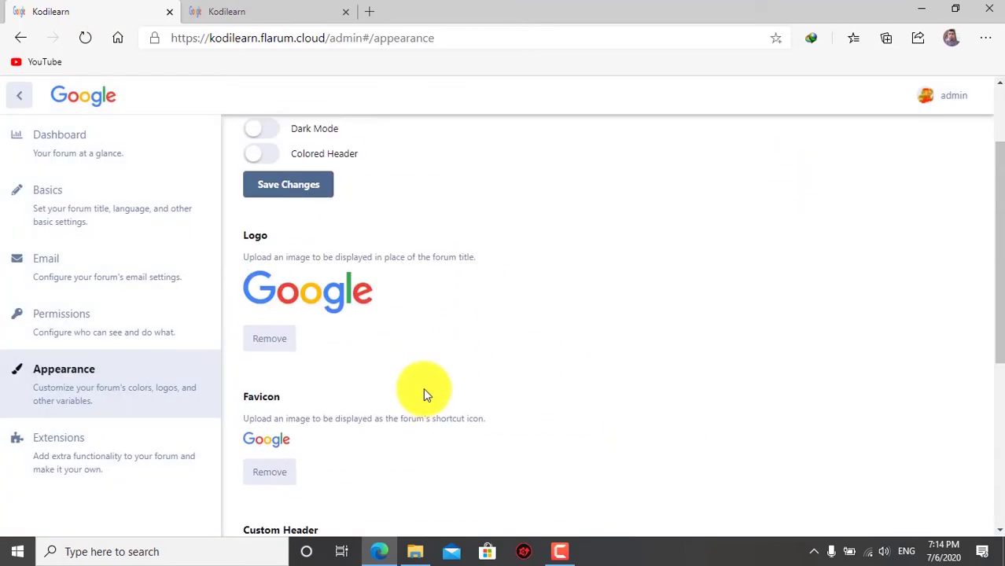
pyautogui.click(67, 462)
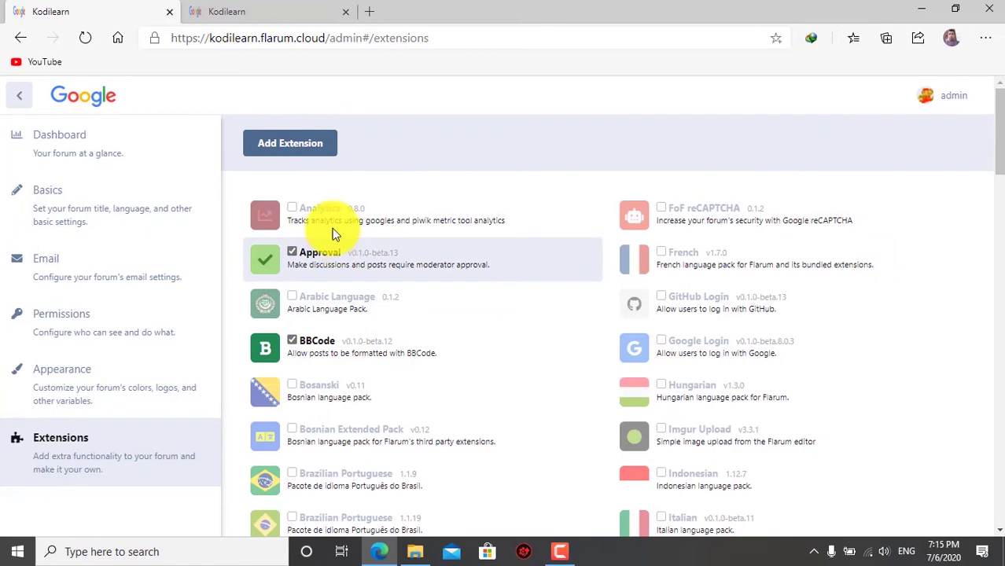
pyautogui.scroll(-1, 607, 337)
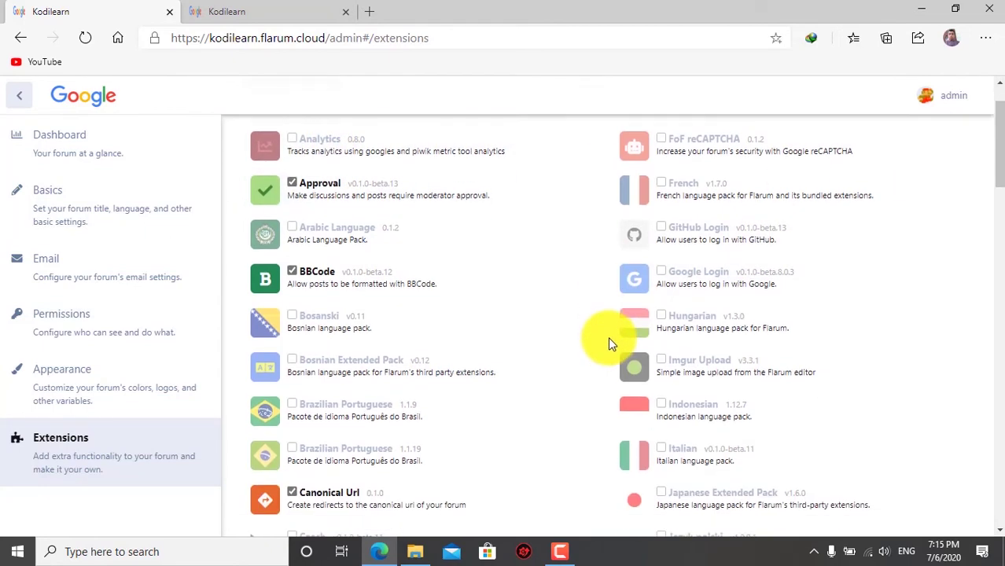
pyautogui.hotkey('ctrl', 'f')
pyautogui.write('tags')
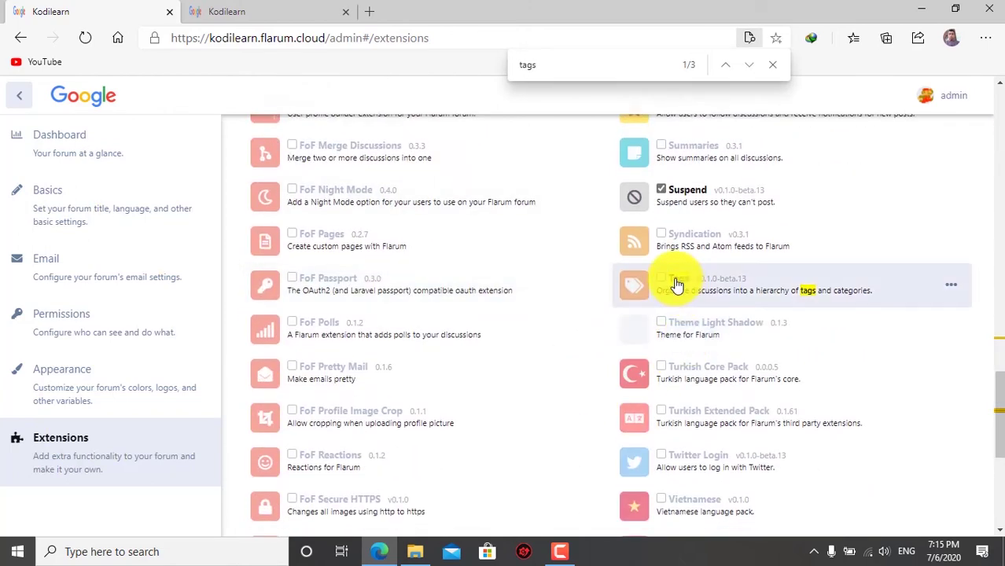
pyautogui.click(674, 277)
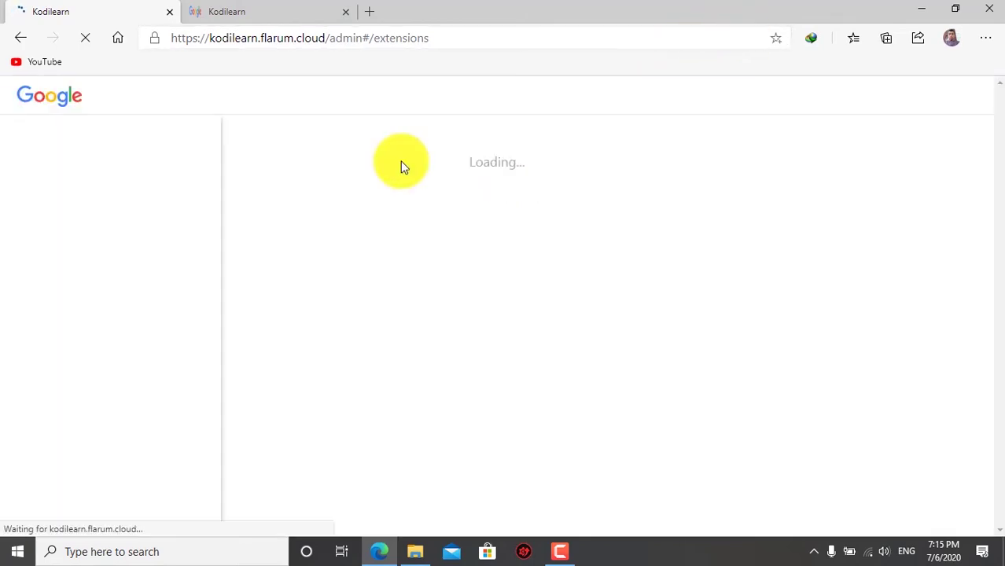
# Step: Reload the forum home page to check its sidebar for the tag entries
pyautogui.click(214, 11)
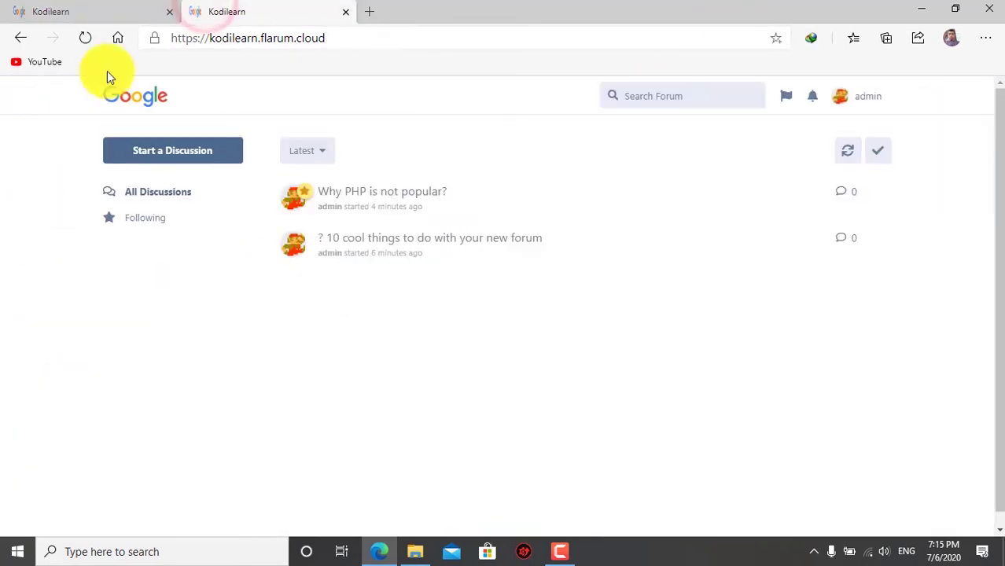
pyautogui.click(85, 38)
pyautogui.click(118, 10)
pyautogui.click(249, 9)
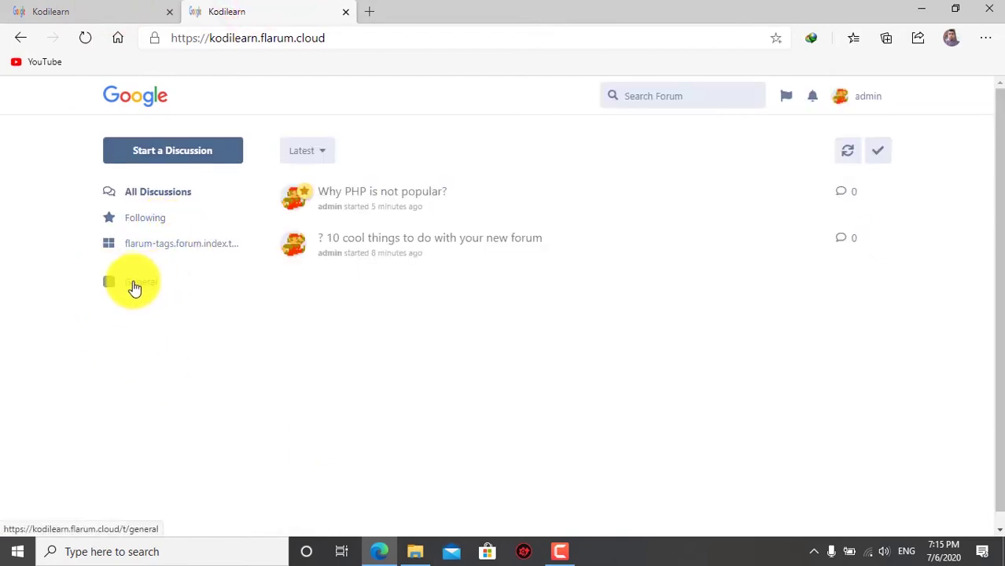
# Step: Rename the General tag to Python with the slug python in the tags administration, and save the tag
pyautogui.click(94, 11)
pyautogui.click(494, 260)
pyautogui.click(618, 260)
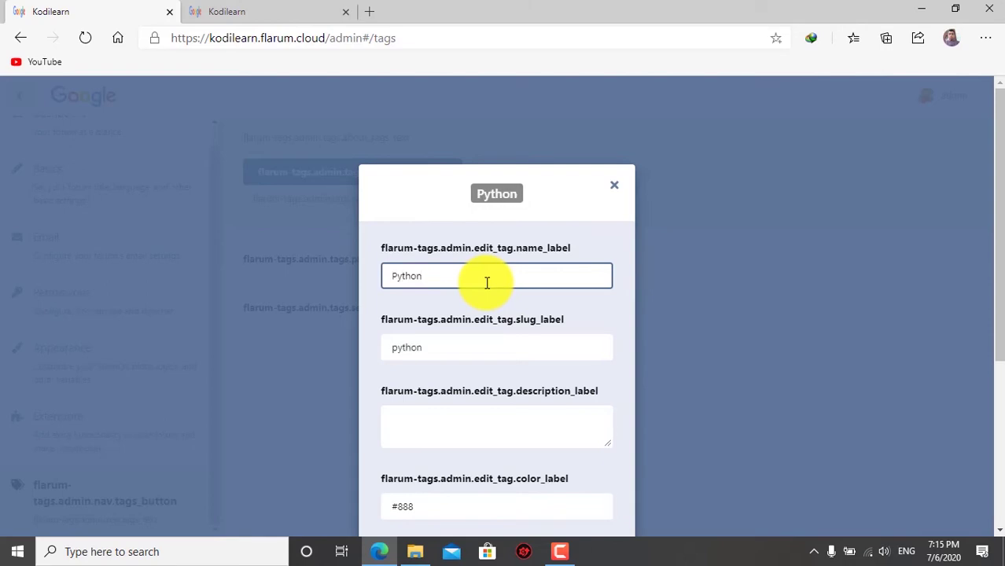
pyautogui.scroll(-3, 486, 283)
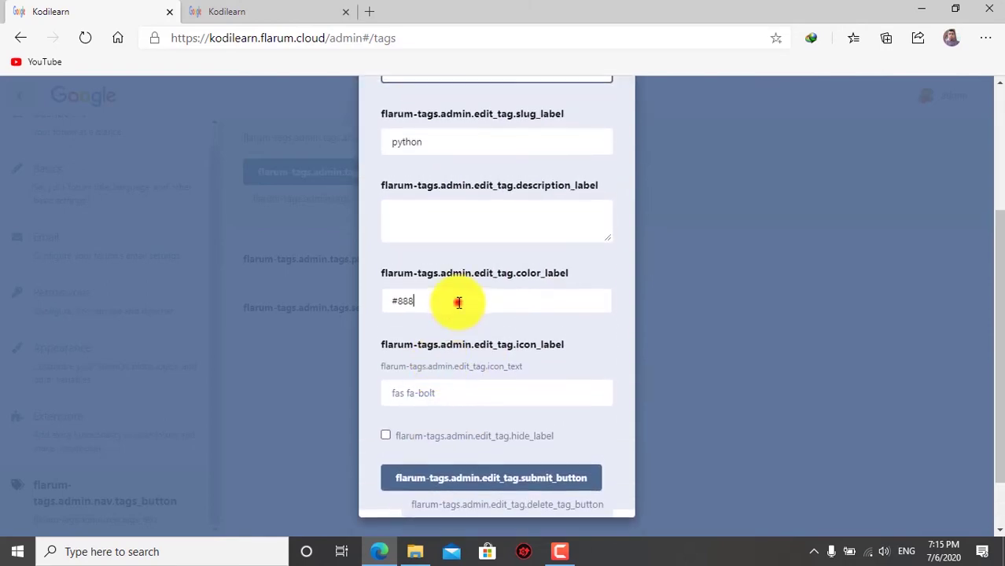
pyautogui.scroll(1, 458, 303)
pyautogui.click(446, 206)
pyautogui.scroll(-2, 534, 227)
pyautogui.click(425, 151)
pyautogui.click(468, 406)
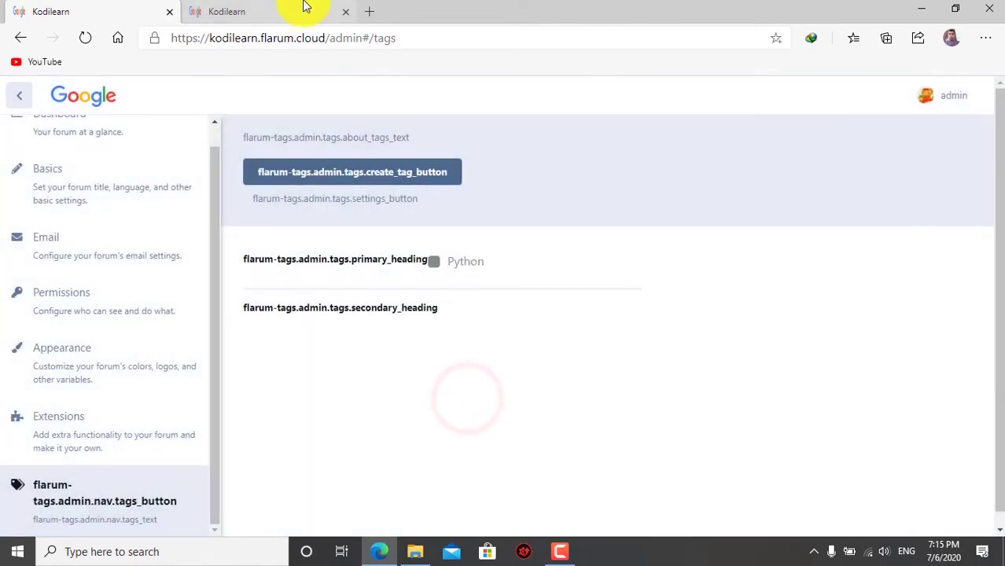
# Step: Reload the forum home page to check the renamed Python tag, and return to the tags administration
pyautogui.click(303, 10)
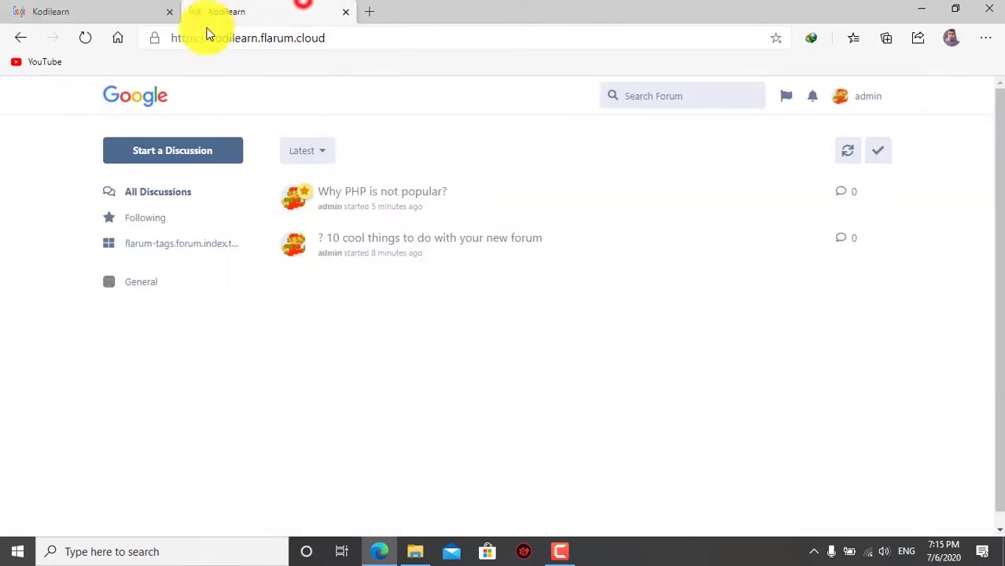
pyautogui.click(81, 38)
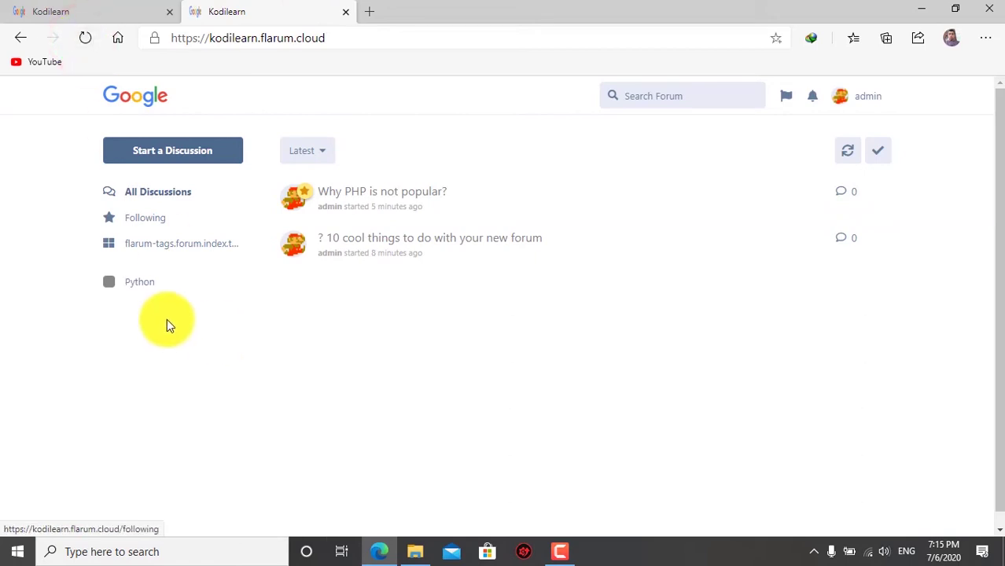
pyautogui.hotkey('ctrl', 'shift', 'Tab')
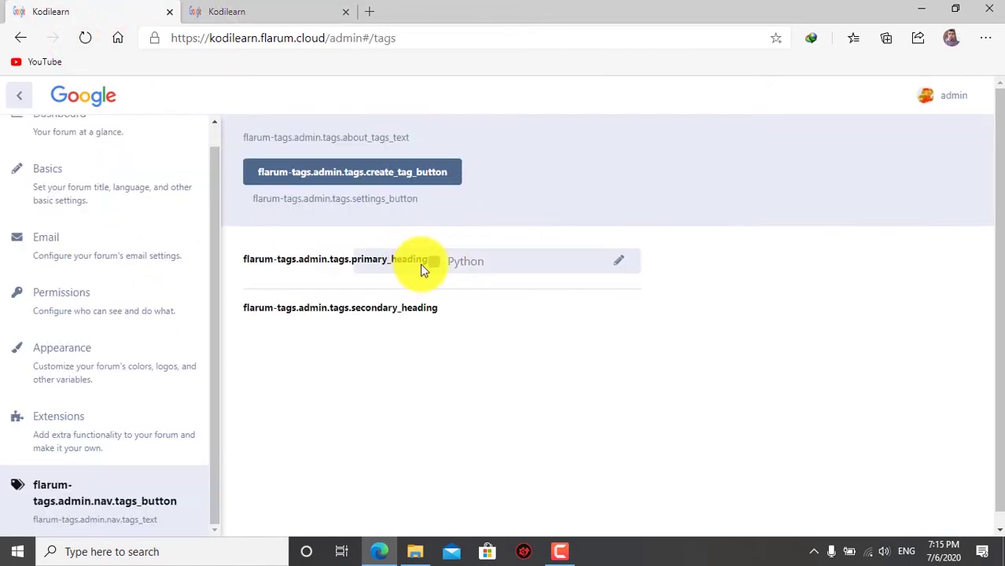
# Step: Fill in a new tag named Java with the slug java and colour #FF00000, and submit it
pyautogui.moveTo(439, 262); pyautogui.dragTo(421, 310)
pyautogui.click(398, 170)
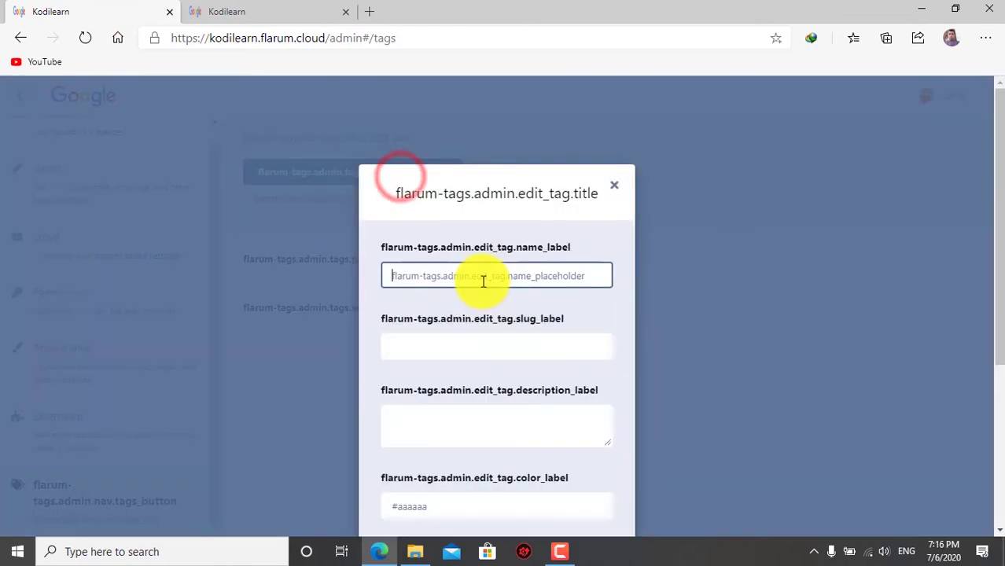
pyautogui.write('J')
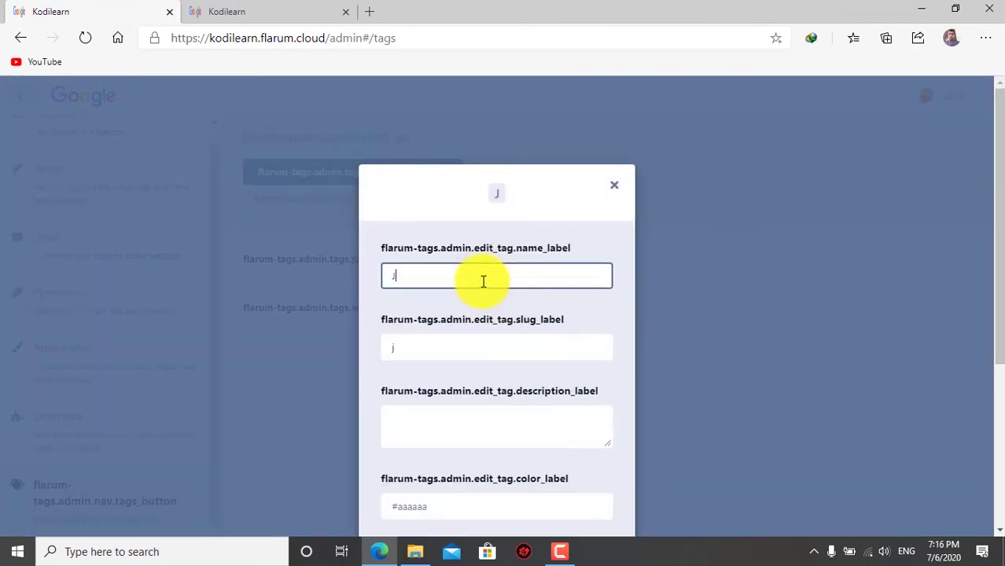
pyautogui.scroll(-2, 503, 271)
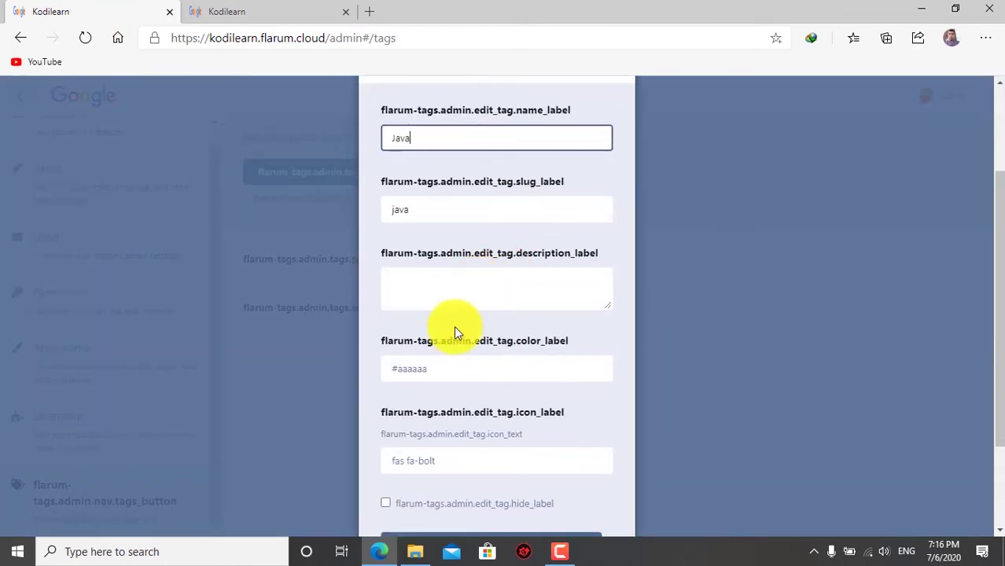
pyautogui.click(475, 268)
pyautogui.moveTo(458, 384)
pyautogui.mouseDown()
pyautogui.moveTo(435, 384)
pyautogui.moveTo(460, 370)
pyautogui.mouseUp()
pyautogui.click(460, 368)
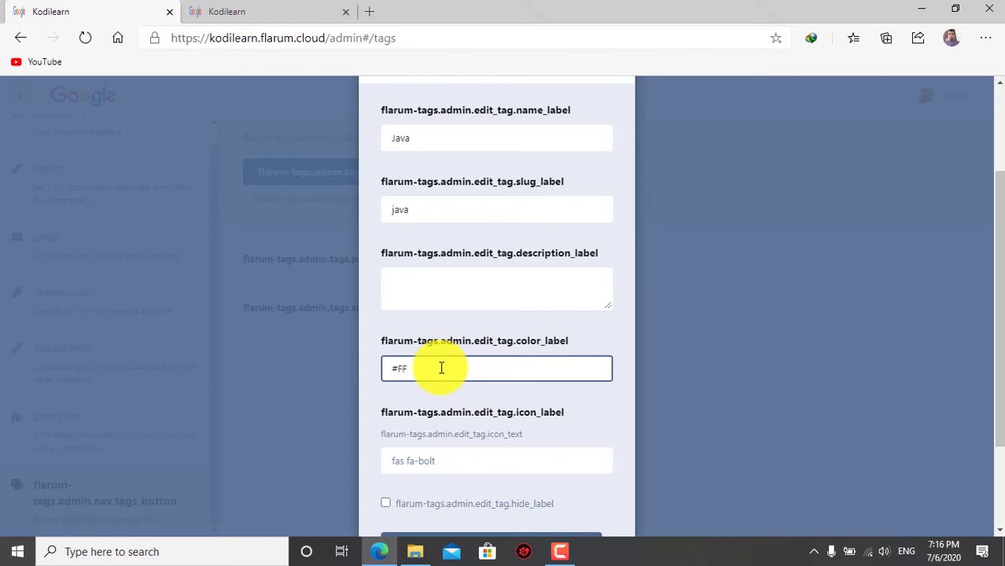
pyautogui.scroll(-3, 441, 368)
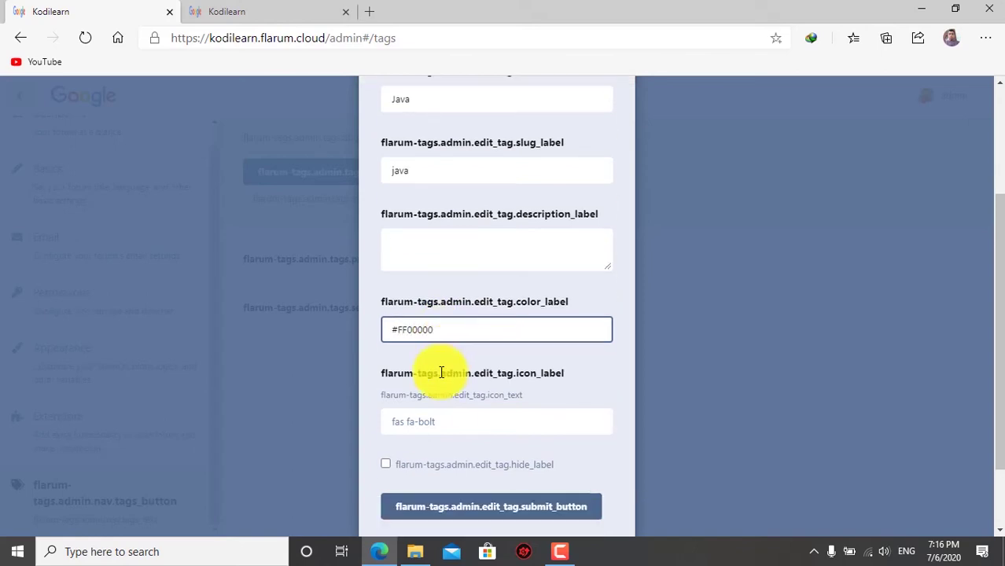
pyautogui.click(474, 417)
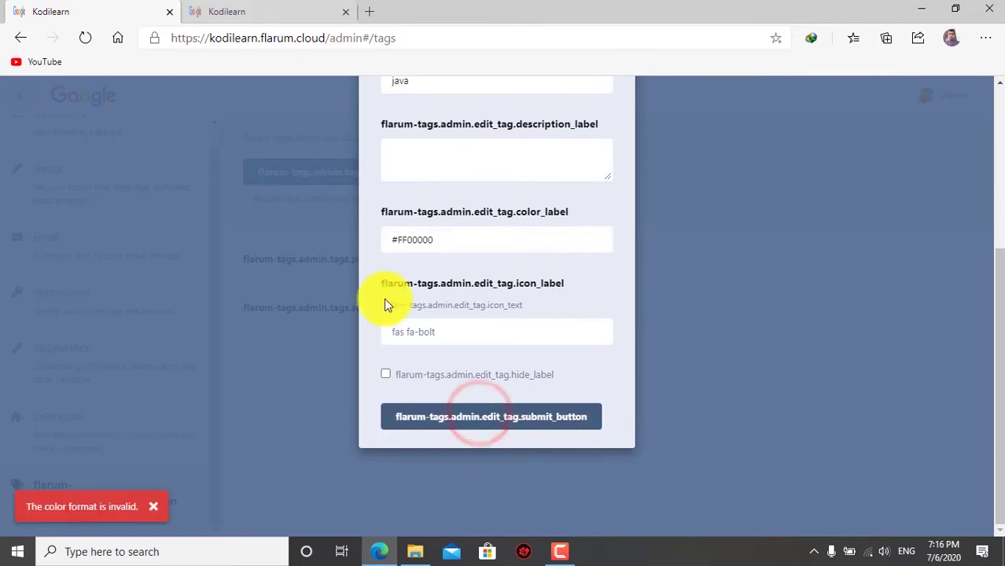
# Step: Correct the Java tag's colour to #FF0000 and submit the tag again
pyautogui.scroll(2, 478, 418)
pyautogui.click(476, 299)
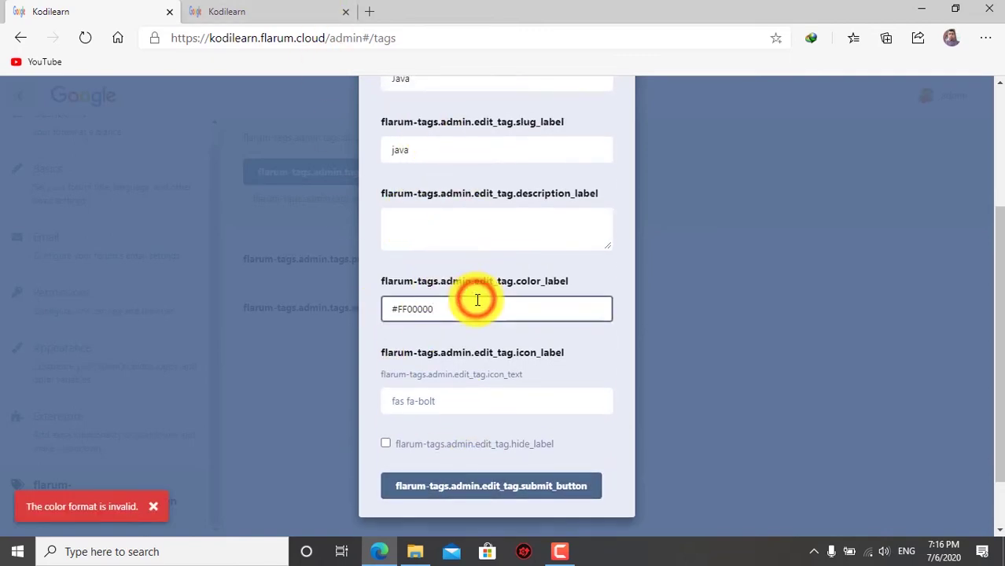
pyautogui.click(498, 482)
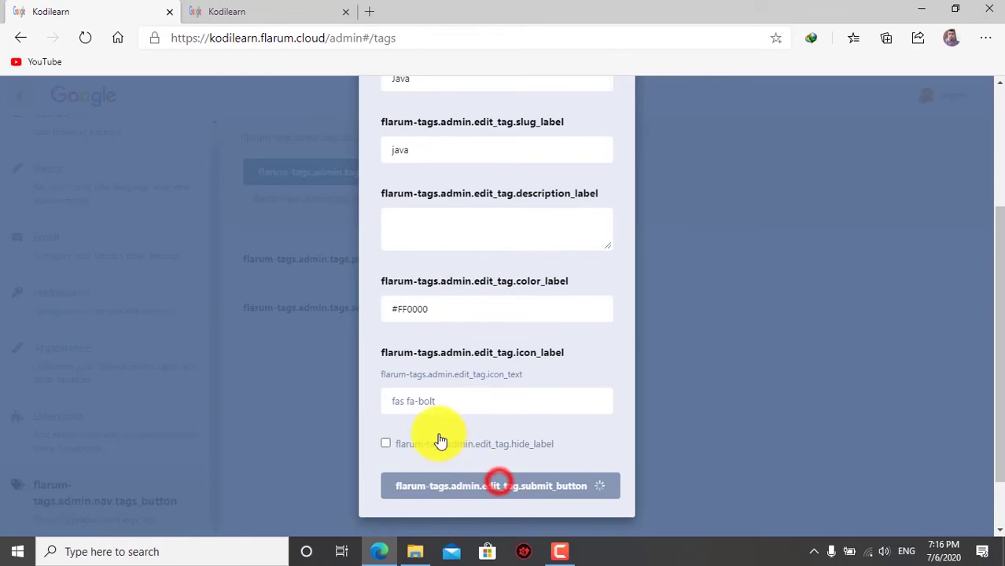
# Step: Reload the forum home page to check the Java tag, and return to the tags administration
pyautogui.click(203, 9)
pyautogui.click(85, 38)
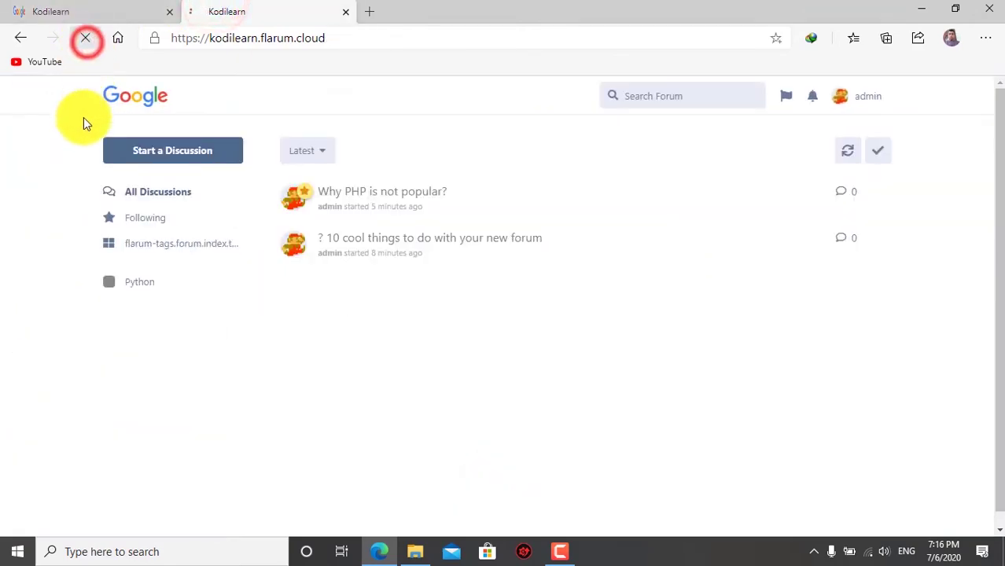
pyautogui.click(114, 11)
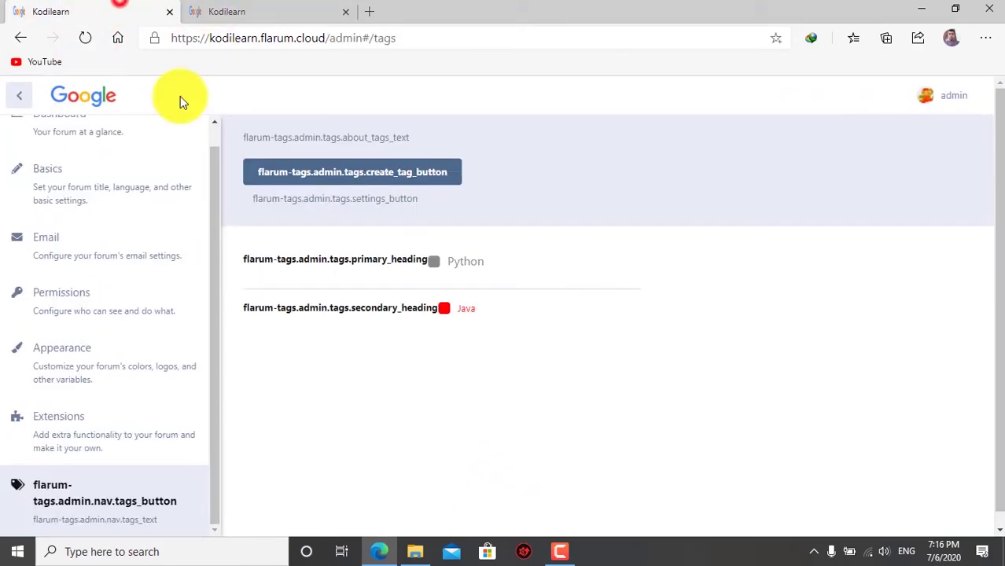
# Step: Create a tag named Django with the slug django and colour #00FFFF
pyautogui.click(385, 179)
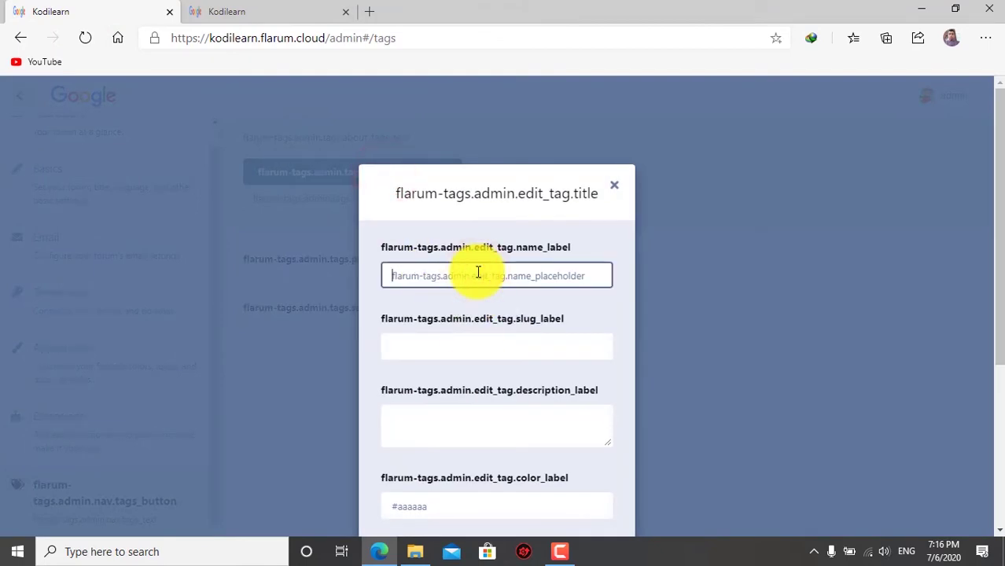
pyautogui.write('Django')
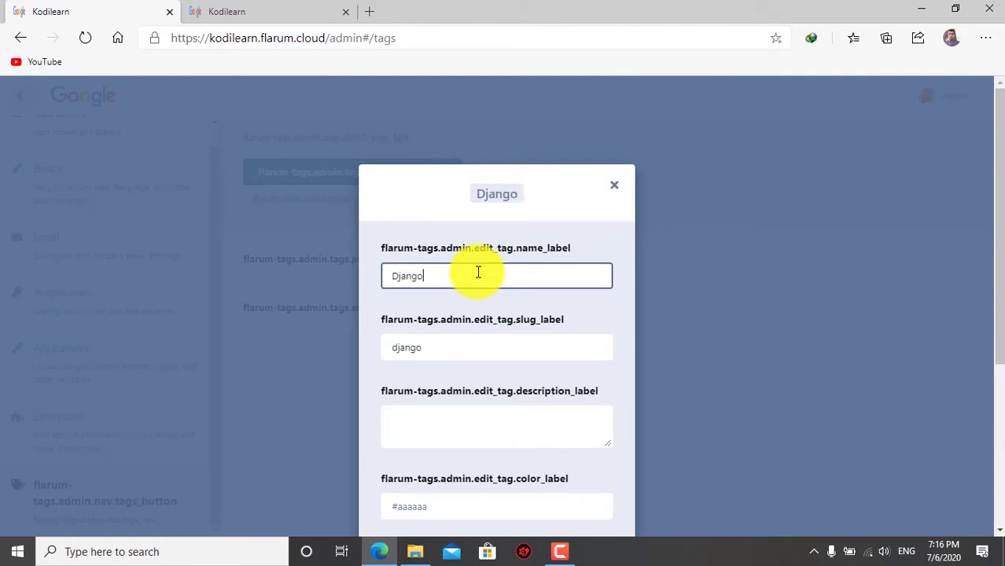
pyautogui.scroll(-2, 472, 276)
pyautogui.click(458, 374)
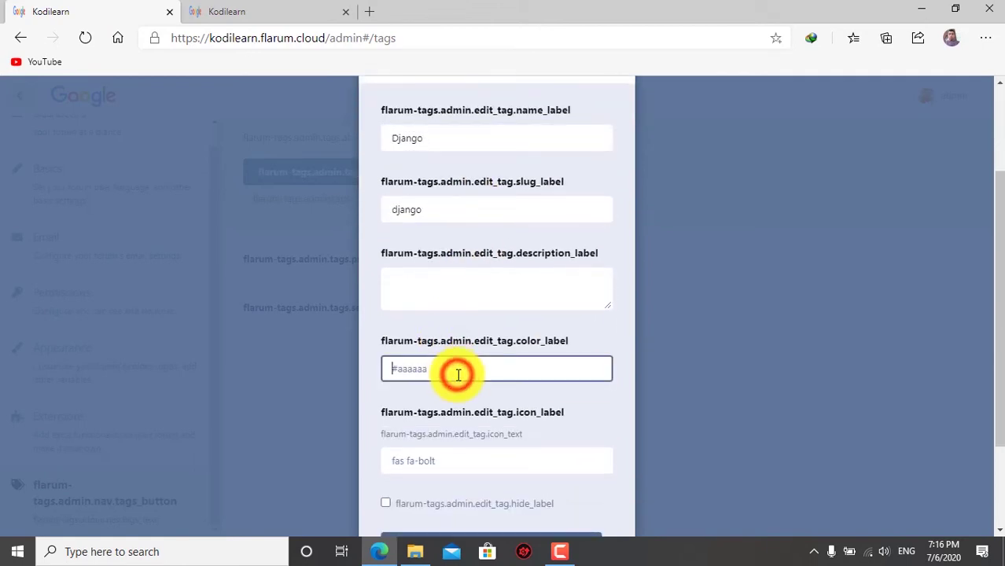
pyautogui.write('#')
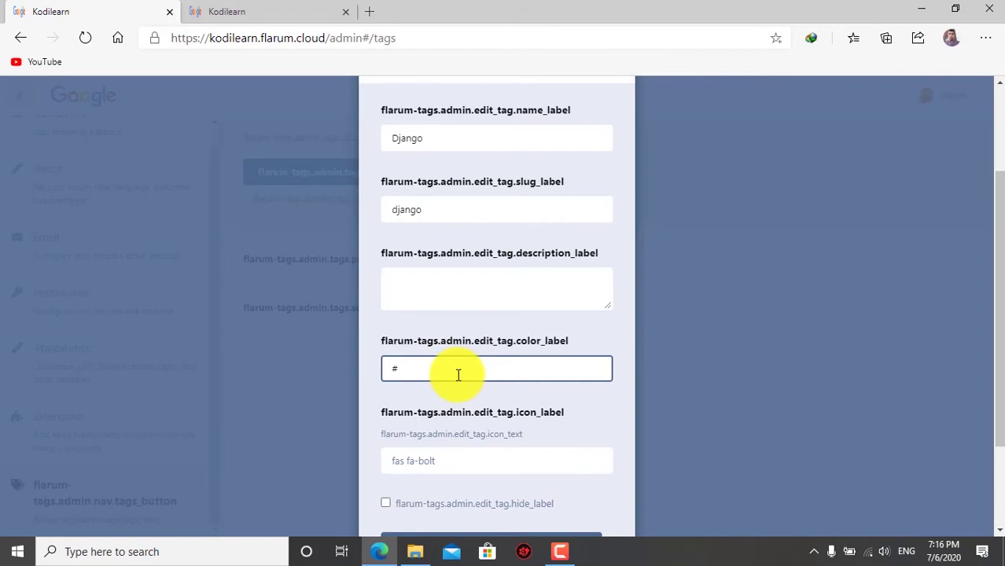
pyautogui.write('00FFFF')
pyautogui.scroll(-2, 457, 378)
pyautogui.click(479, 415)
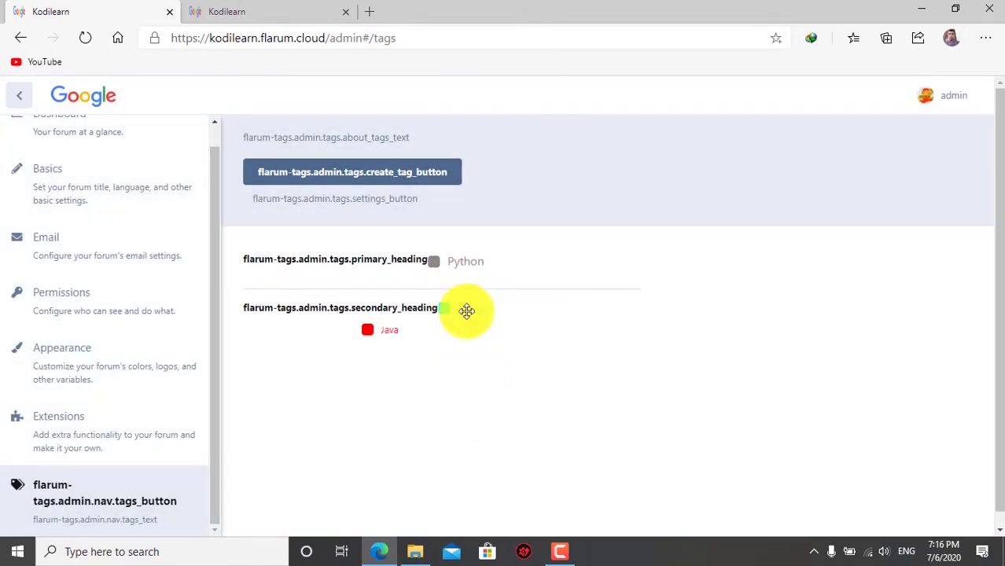
pyautogui.moveTo(466, 310); pyautogui.dragTo(442, 314)
# Step: Reload the forum home page to check the Django tag, and return to the tags administration
pyautogui.click(336, 9)
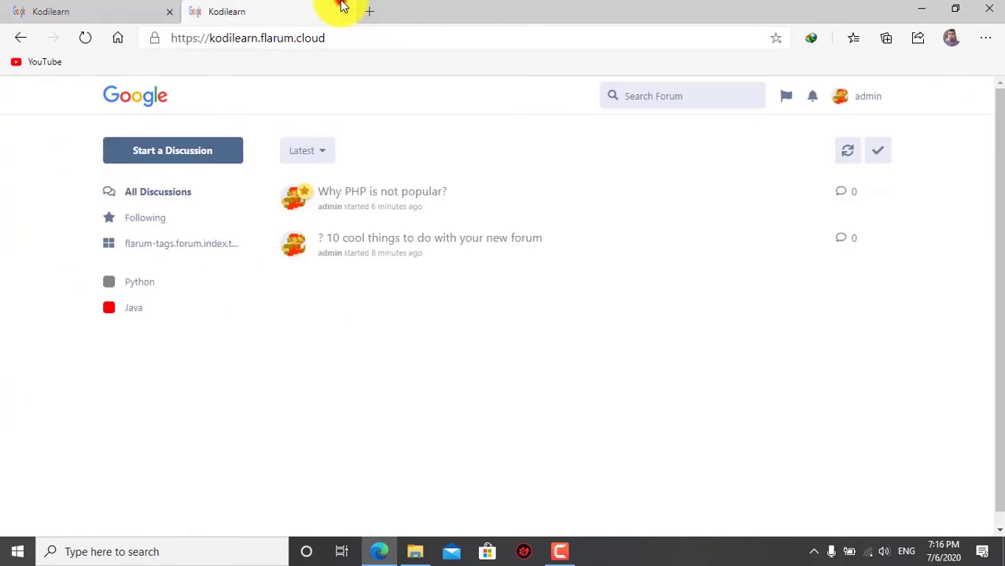
pyautogui.click(86, 37)
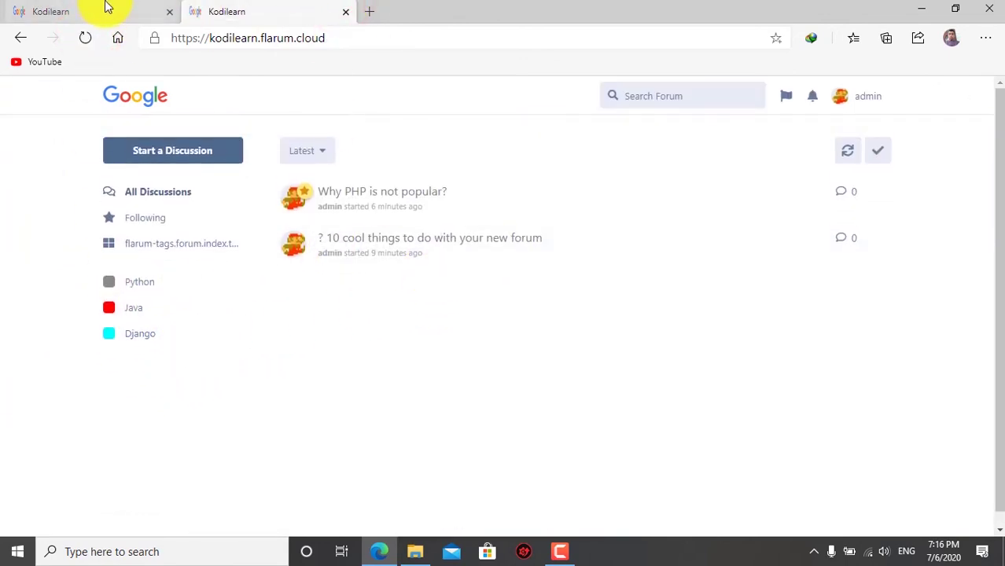
pyautogui.click(79, 10)
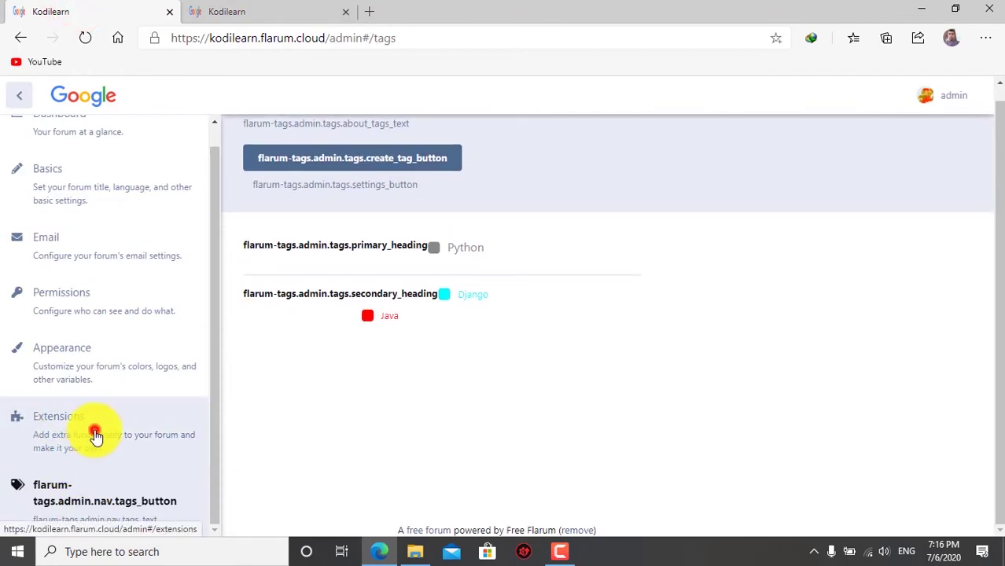
# Step: Open the forum's extensions list and search the page for google to find the related extensions
pyautogui.click(93, 428)
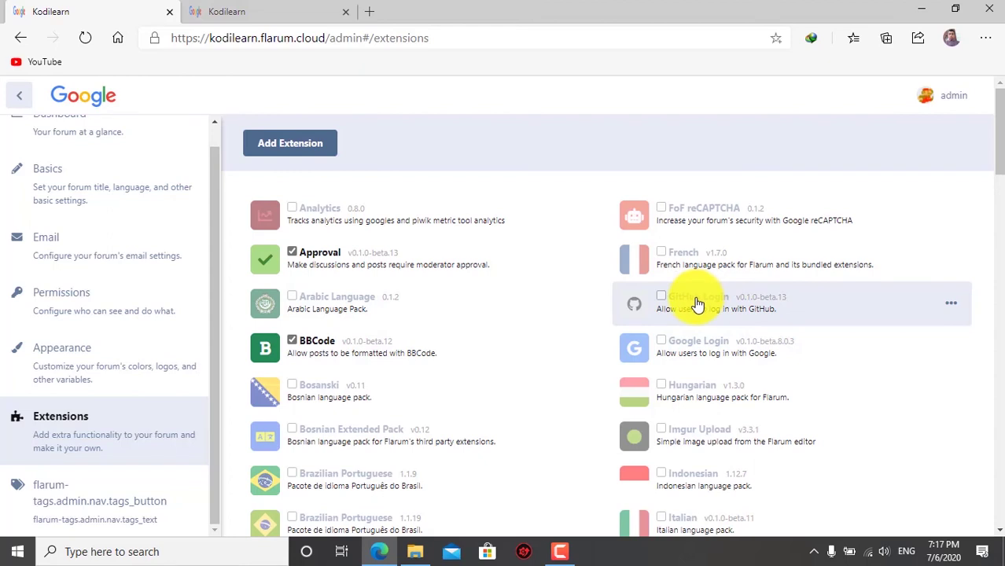
pyautogui.hotkey('ctrl', 'f')
pyautogui.write('google')
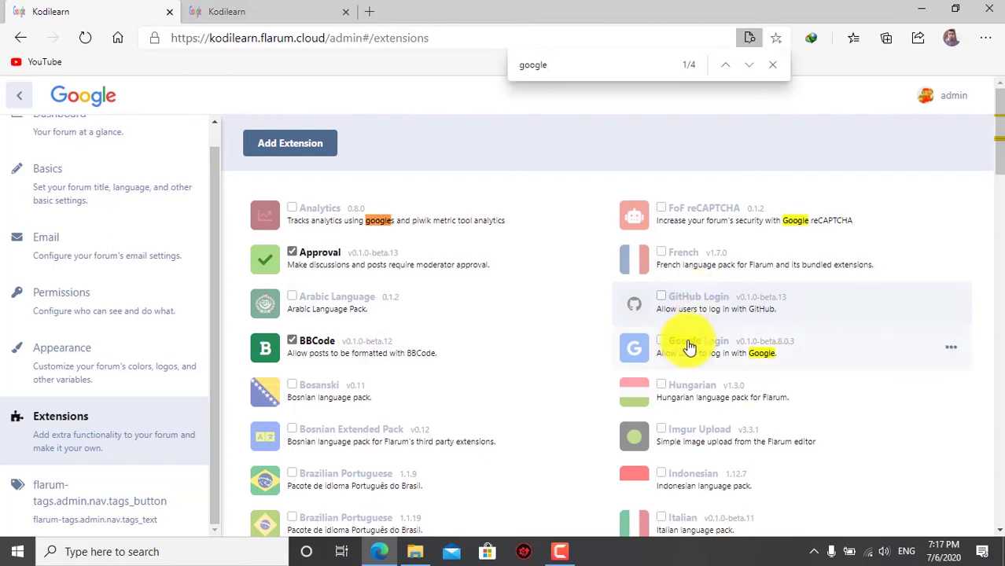
pyautogui.click(763, 63)
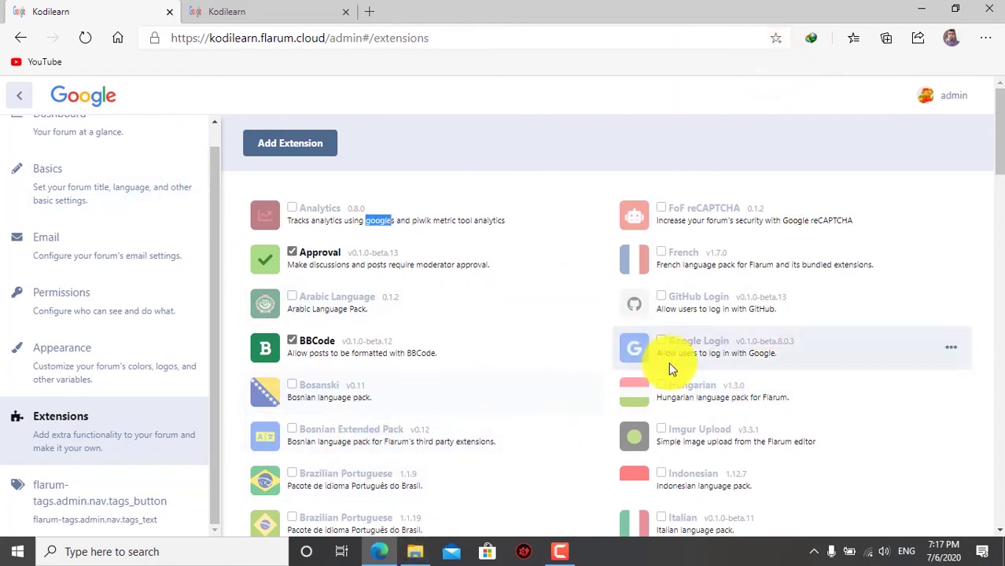
# Step: Look through the first part of the extensions list, including Likes, Embed and MathRen, to see what each one does
pyautogui.scroll(-1, 377, 393)
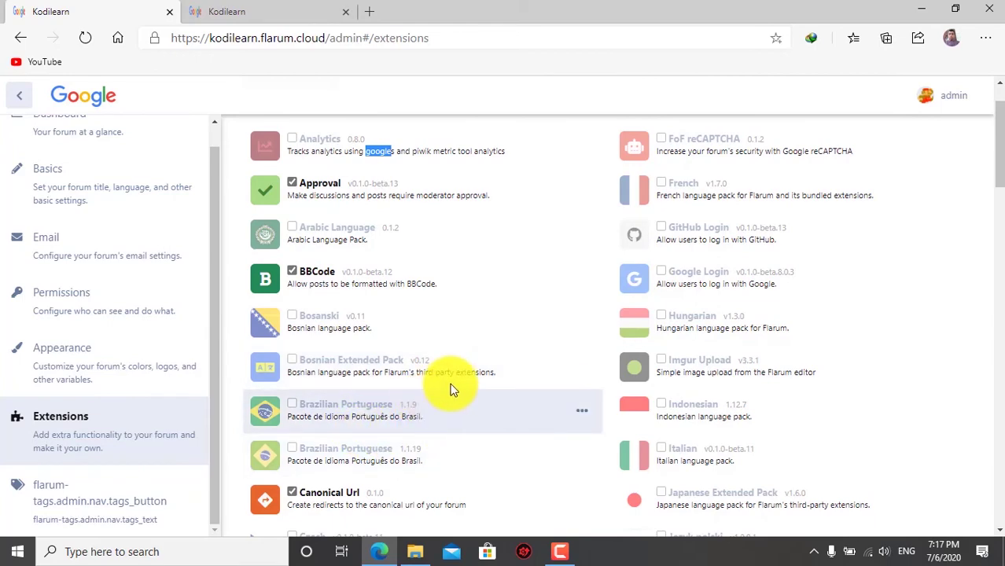
pyautogui.scroll(-1, 377, 470)
pyautogui.scroll(-1, 428, 452)
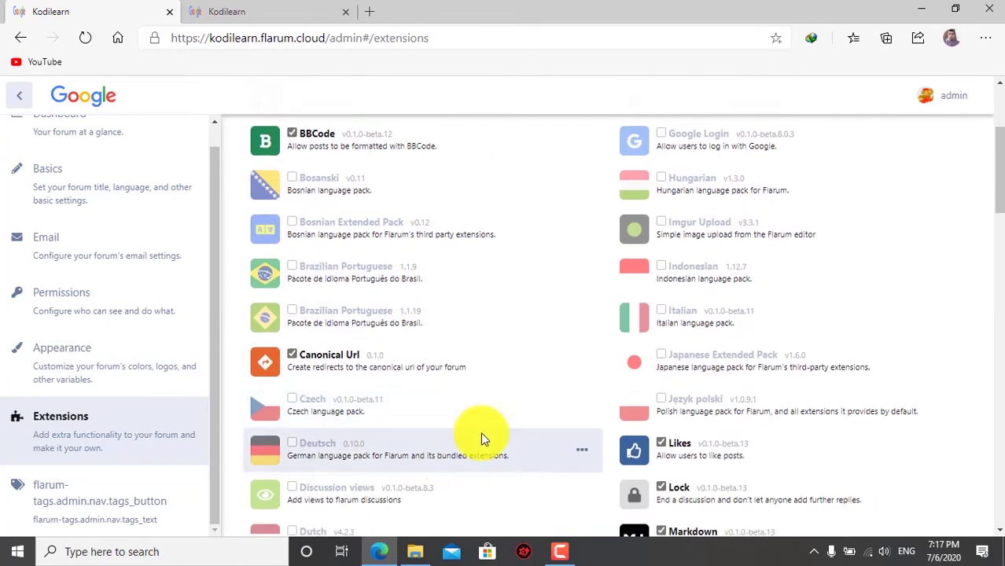
pyautogui.scroll(-1, 605, 409)
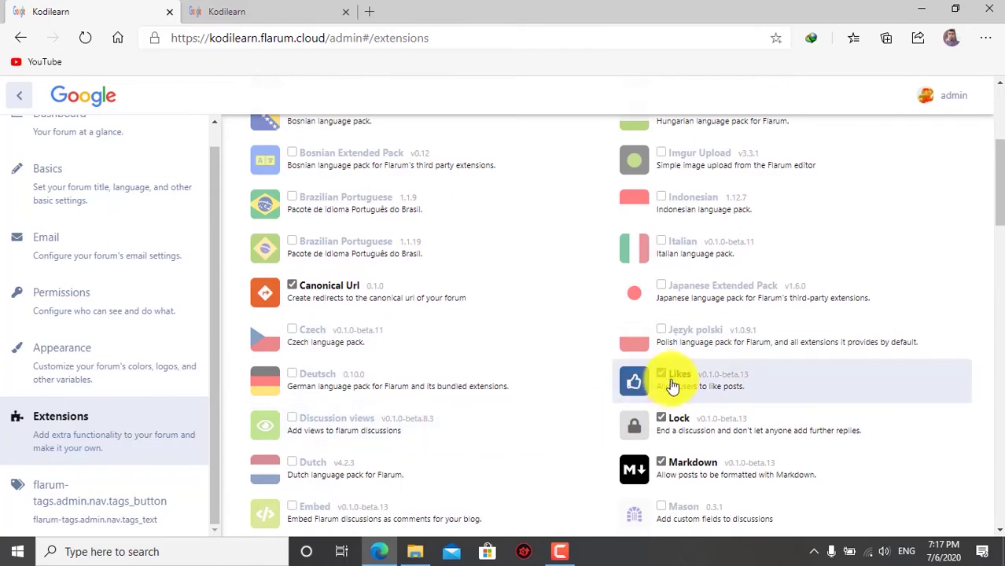
pyautogui.scroll(-1, 399, 403)
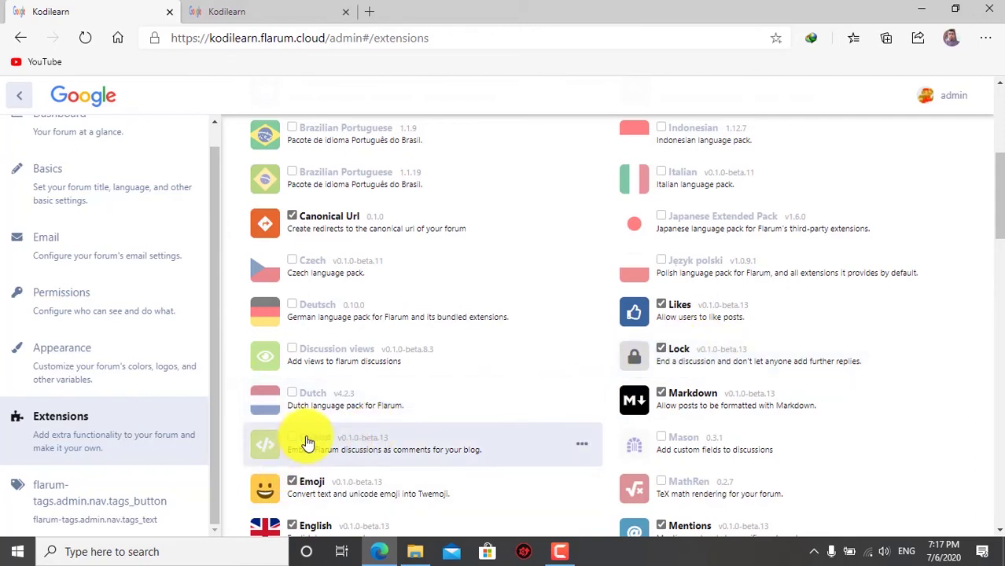
pyautogui.scroll(-1, 424, 437)
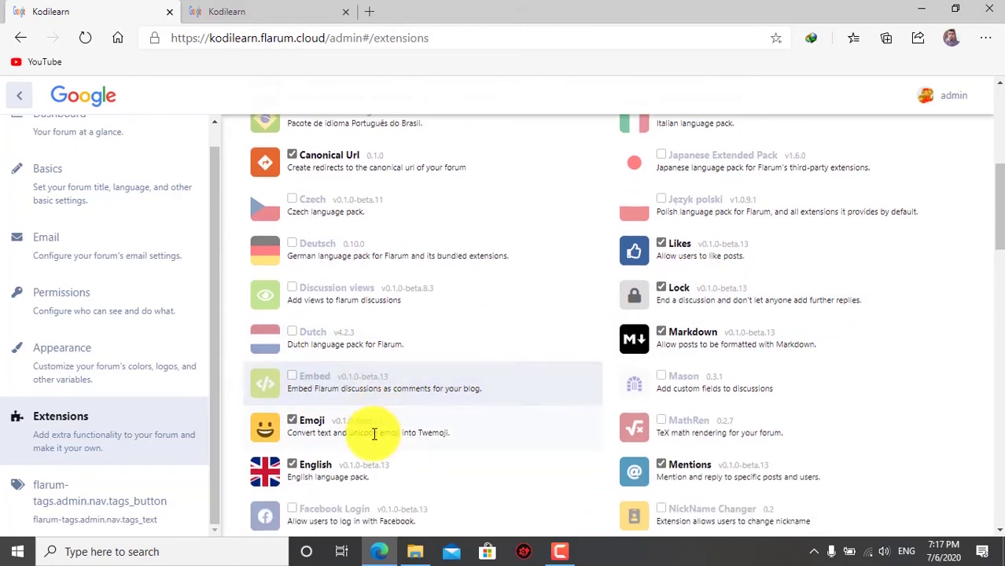
pyautogui.moveTo(344, 380); pyautogui.dragTo(518, 385)
pyautogui.click(518, 383)
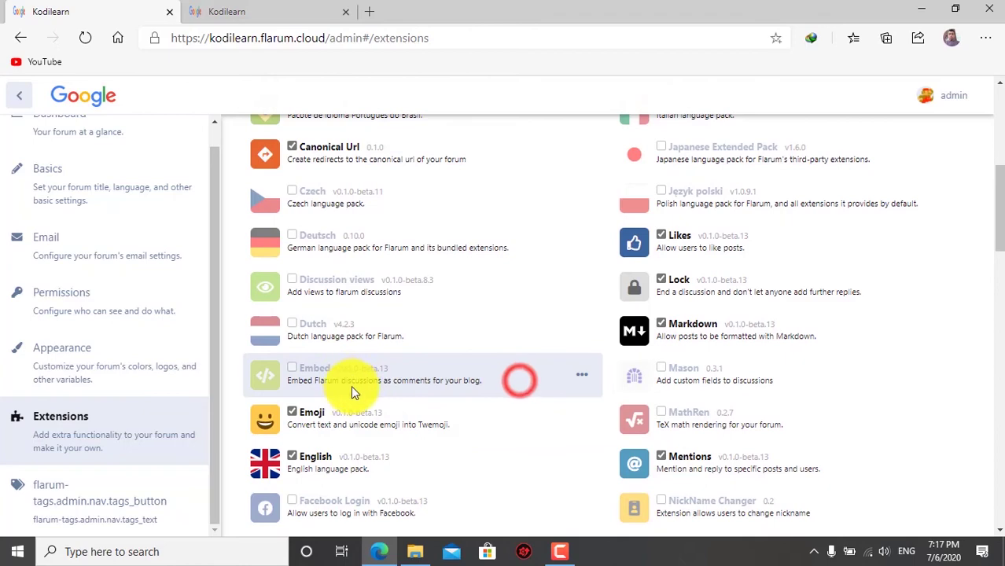
pyautogui.scroll(-1, 708, 348)
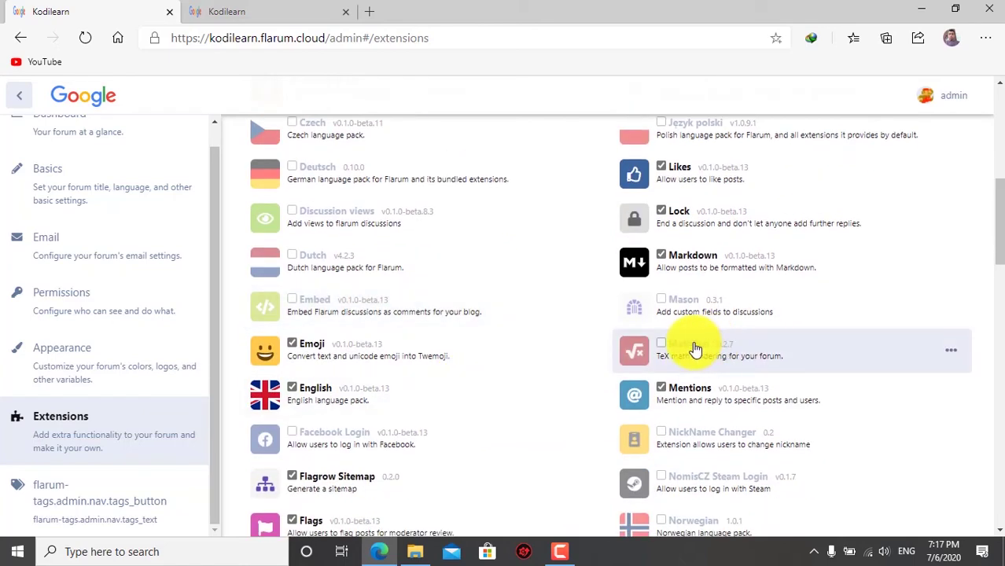
pyautogui.click(669, 350)
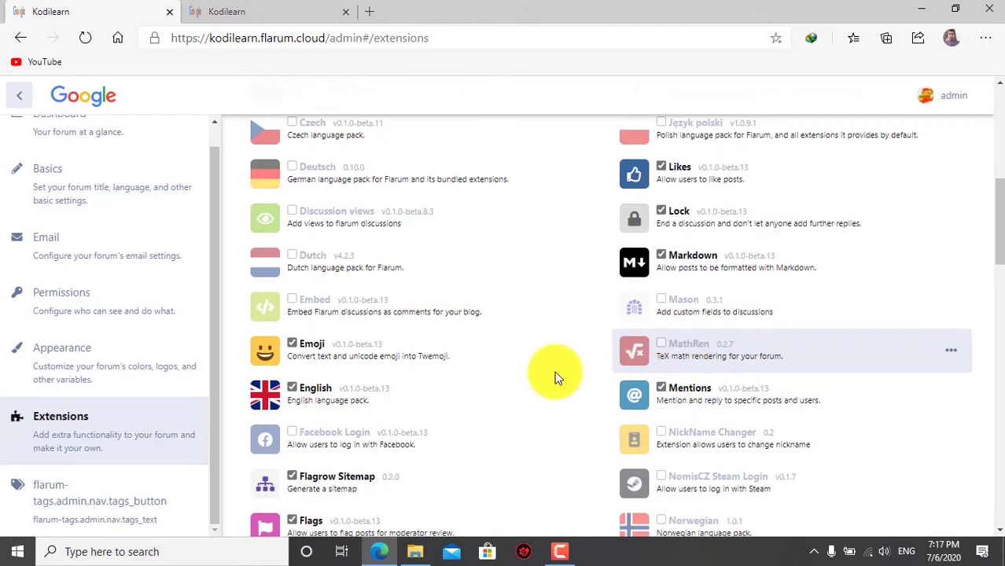
# Step: Examine the FoF extensions further down the list, such as FoF Ban IPs, FoF Discord Login and FoF Filter
pyautogui.scroll(-1, 622, 363)
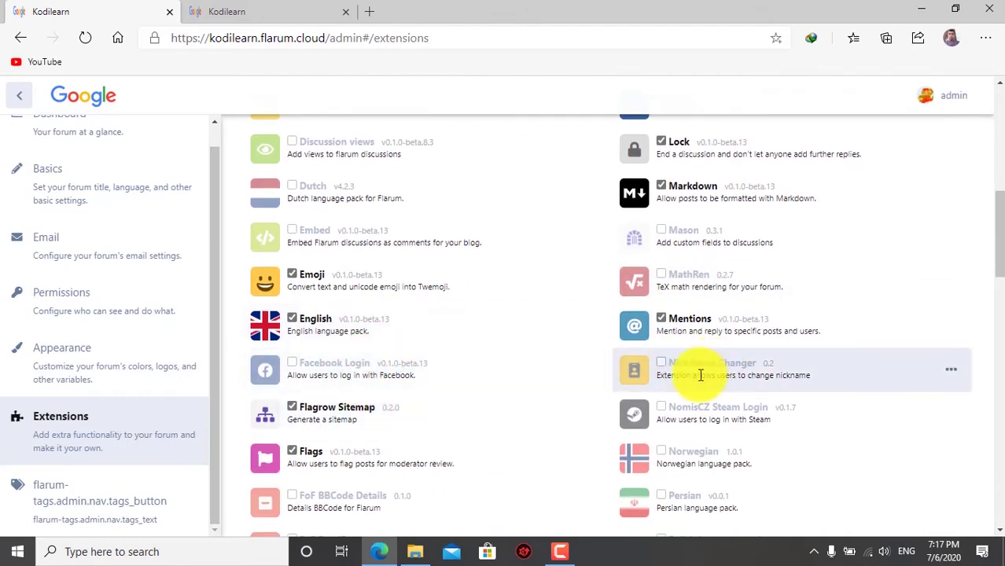
pyautogui.scroll(-1, 476, 411)
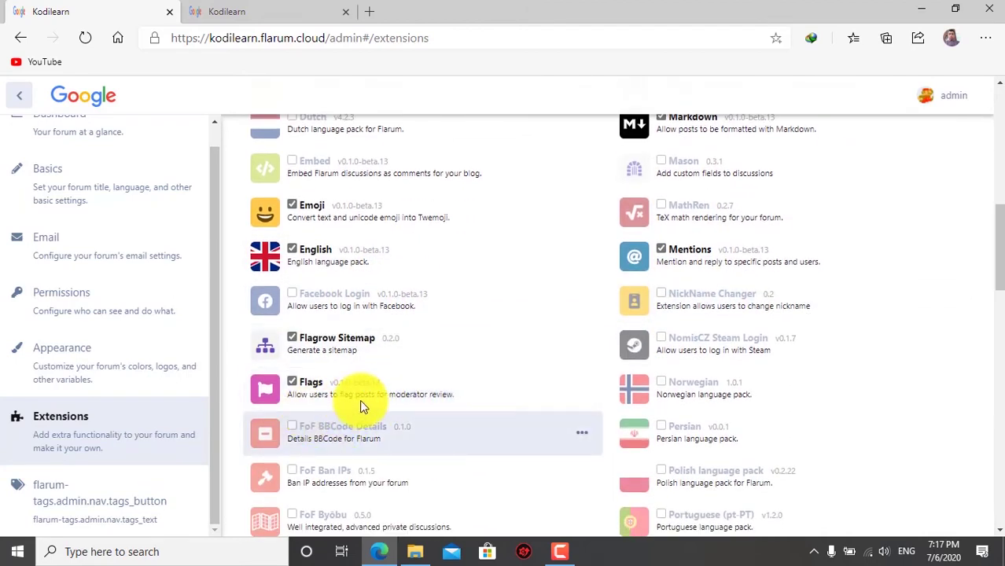
pyautogui.scroll(-1, 715, 381)
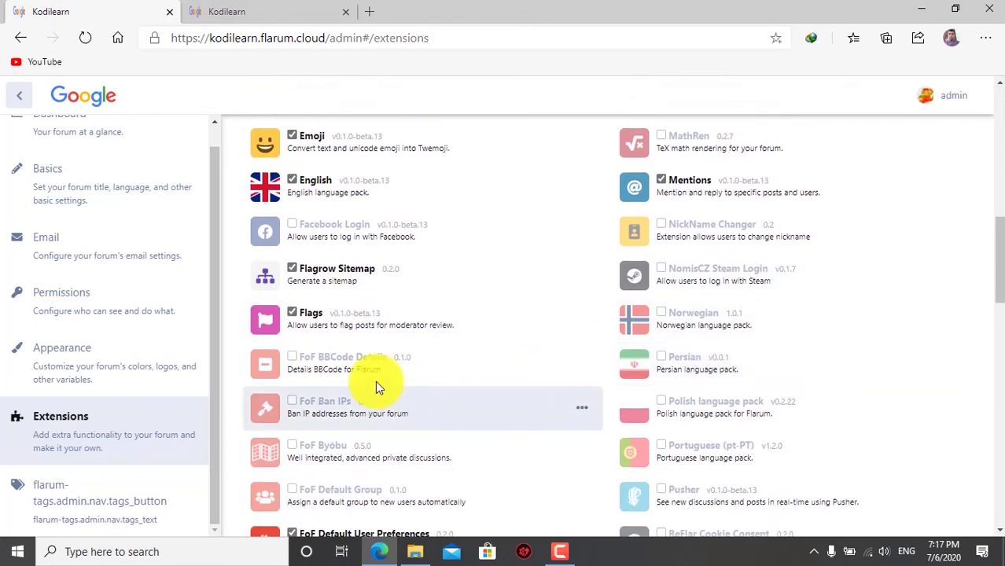
pyautogui.scroll(-1, 369, 393)
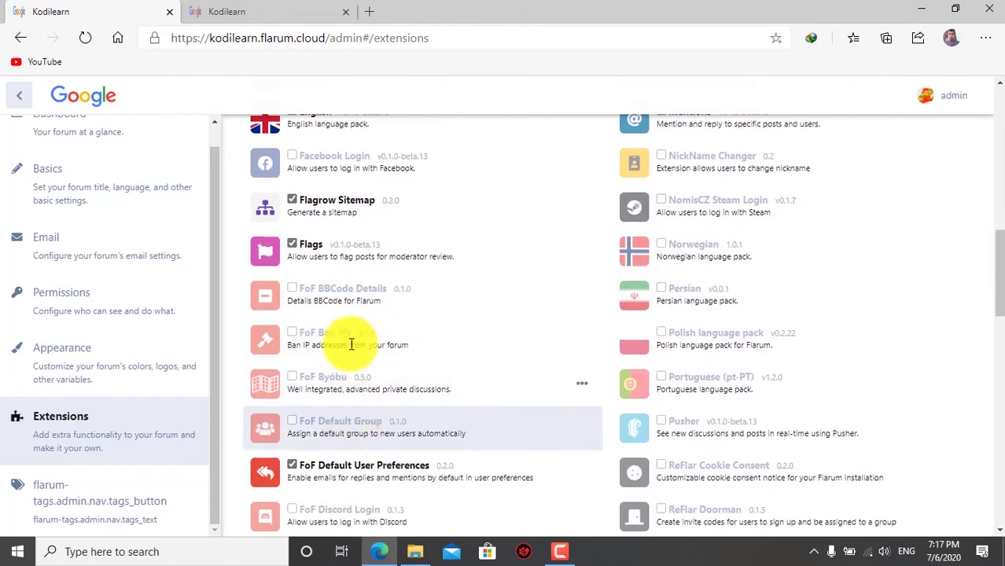
pyautogui.moveTo(312, 346); pyautogui.dragTo(442, 348)
pyautogui.click(442, 346)
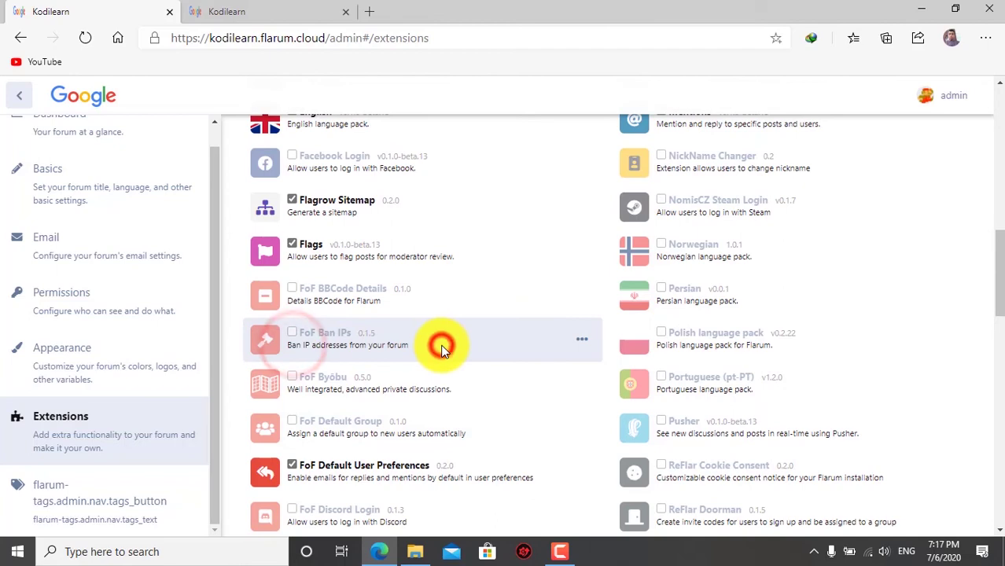
pyautogui.scroll(-1, 425, 342)
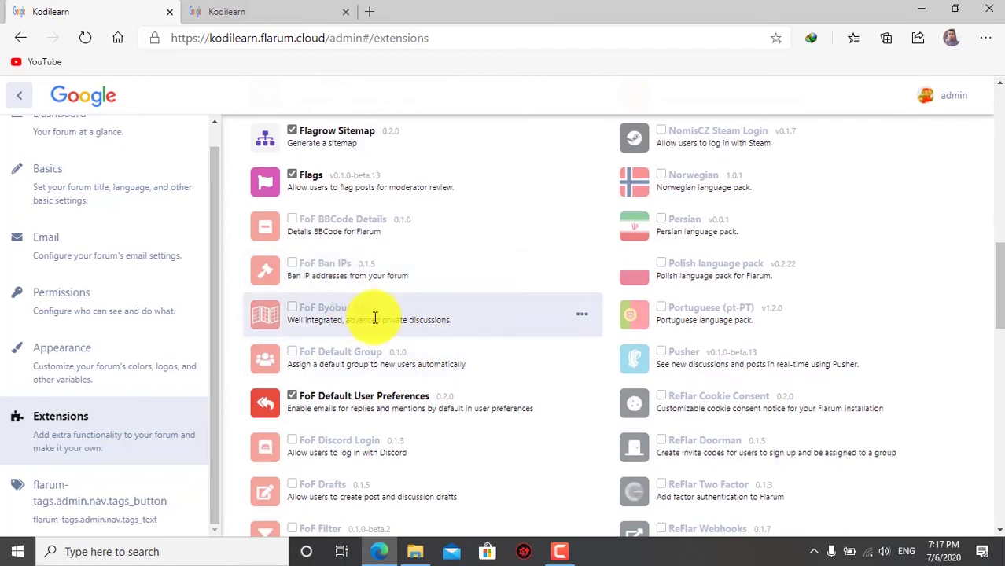
pyautogui.scroll(-1, 421, 425)
pyautogui.moveTo(301, 387); pyautogui.dragTo(473, 390)
pyautogui.click(481, 378)
pyautogui.scroll(-1, 340, 424)
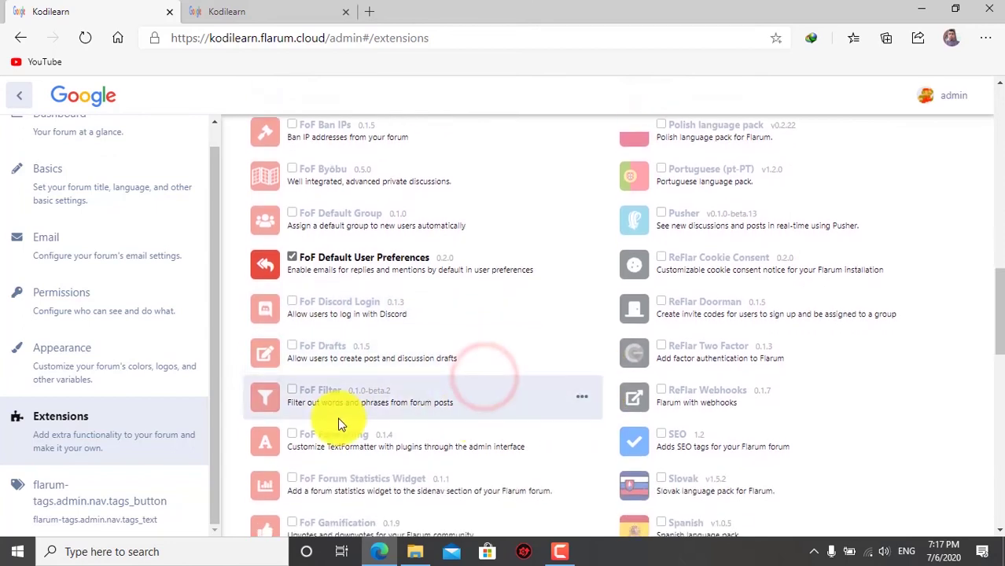
pyautogui.click(288, 402)
# Step: Enable the FoF Share Social extension and wait for its settings
pyautogui.scroll(-10, 489, 399)
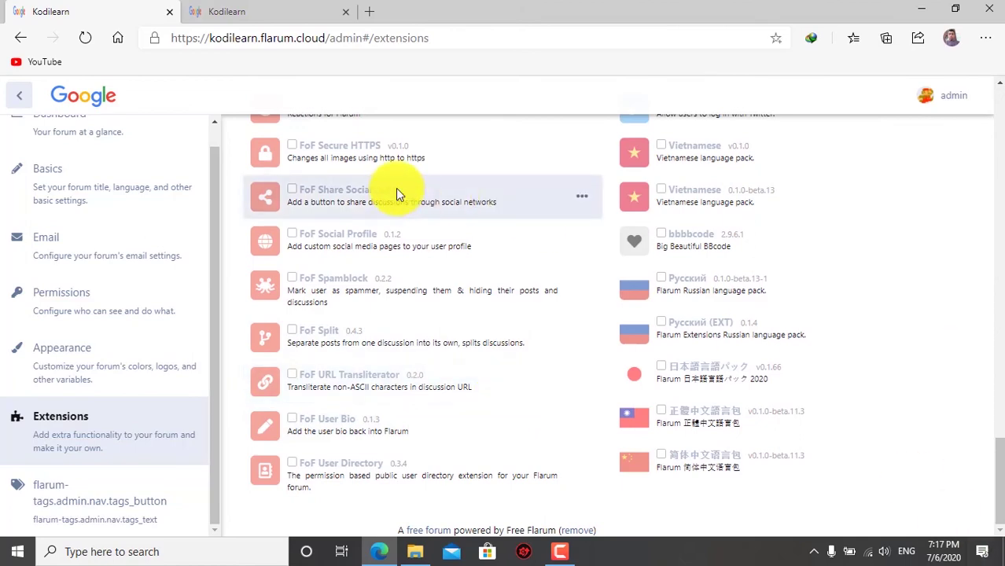
pyautogui.click(334, 189)
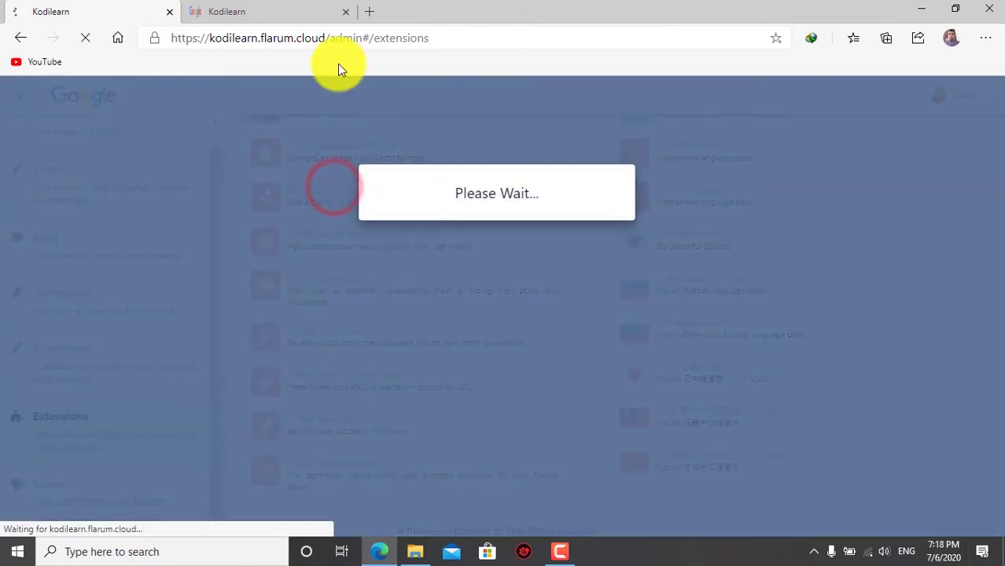
pyautogui.click(268, 9)
pyautogui.click(126, 9)
pyautogui.click(246, 10)
pyautogui.click(106, 9)
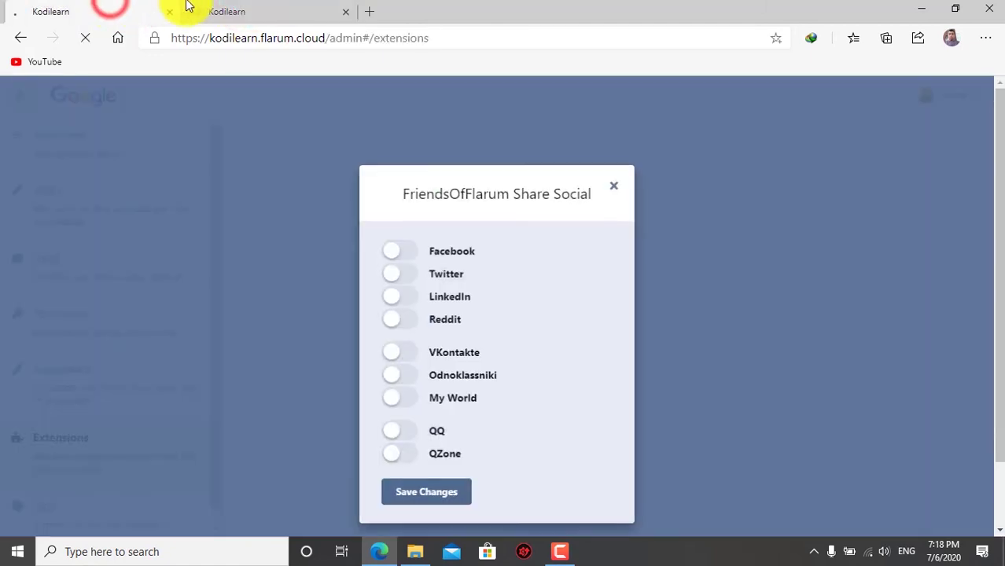
# Step: Turn on sharing for Facebook, Twitter, LinkedIn and Reddit in the Share Social settings and save the changes
pyautogui.click(400, 273)
pyautogui.click(399, 295)
pyautogui.click(400, 318)
pyautogui.click(428, 503)
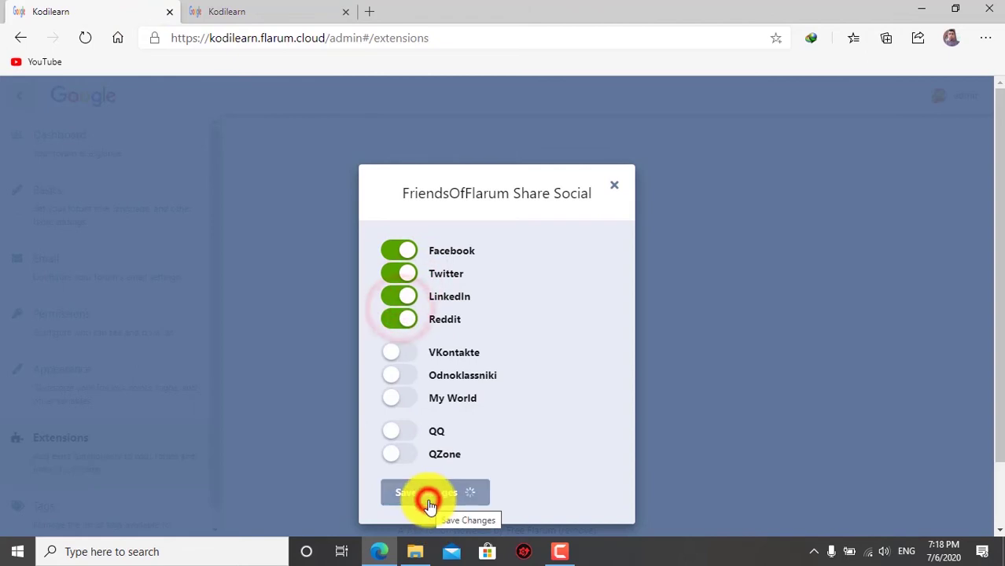
# Step: Reload the forum, check the sharing options in the "Why PHP is not popular?" discussion, and return to the forum home page
pyautogui.click(299, 11)
pyautogui.click(77, 44)
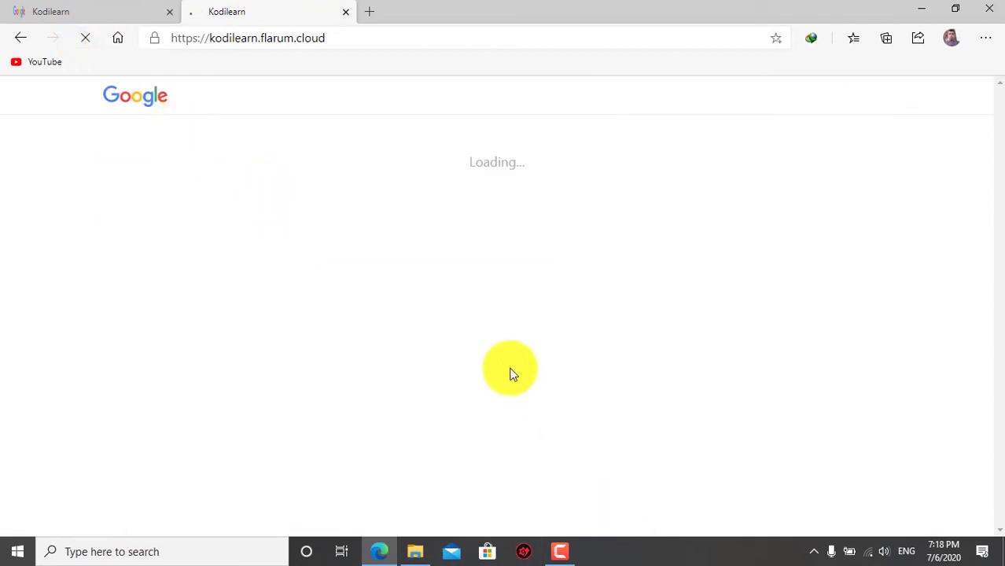
pyautogui.click(433, 200)
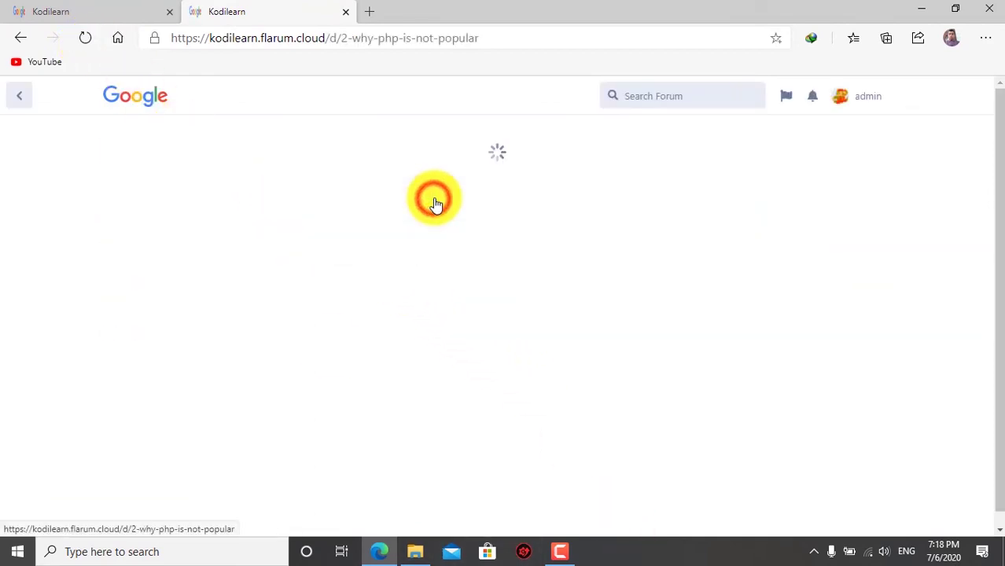
pyautogui.click(870, 313)
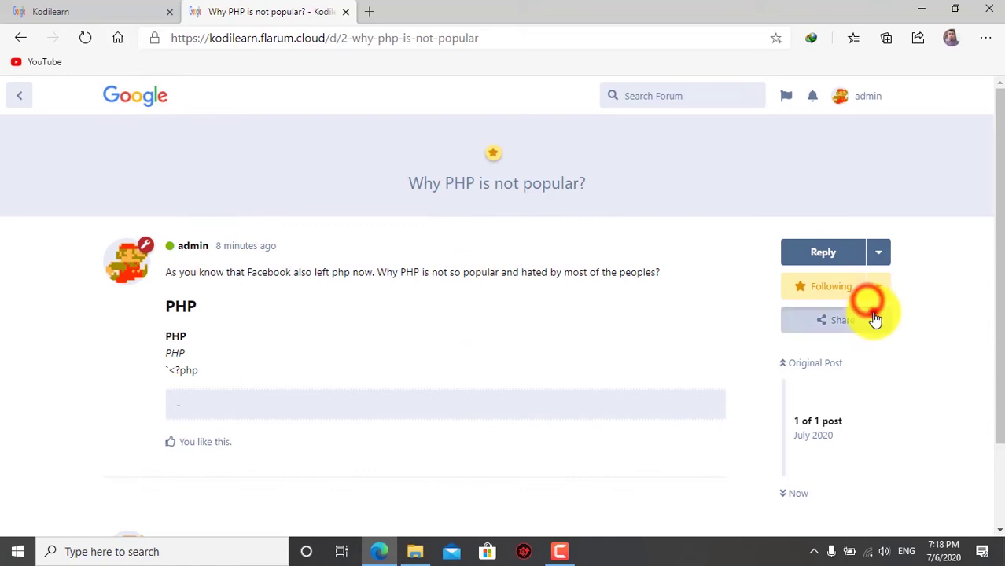
pyautogui.click(614, 189)
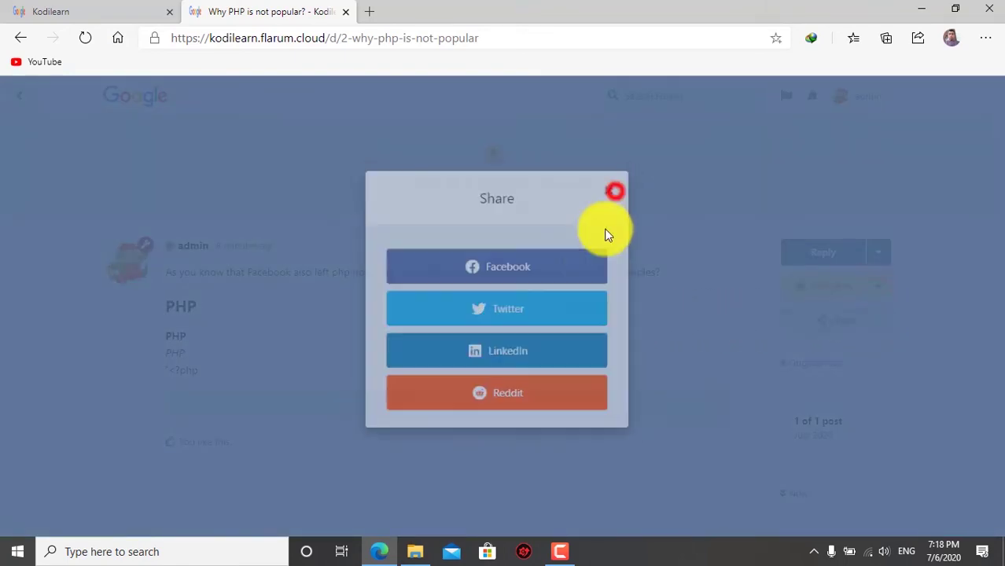
pyautogui.click(151, 102)
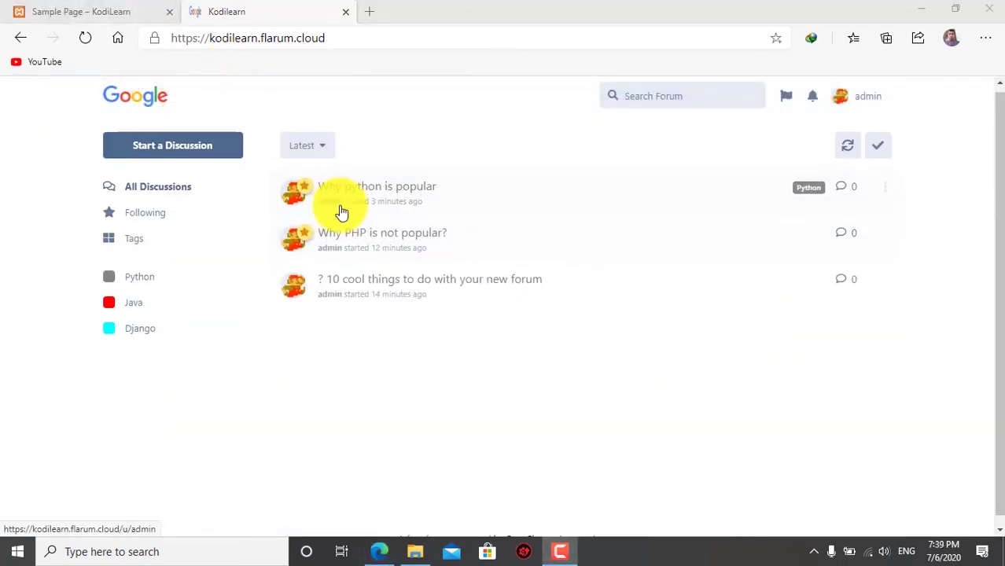
pyautogui.scroll(-1, 356, 218)
pyautogui.scroll(1, 403, 202)
pyautogui.scroll(-1, 433, 262)
pyautogui.scroll(1, 356, 276)
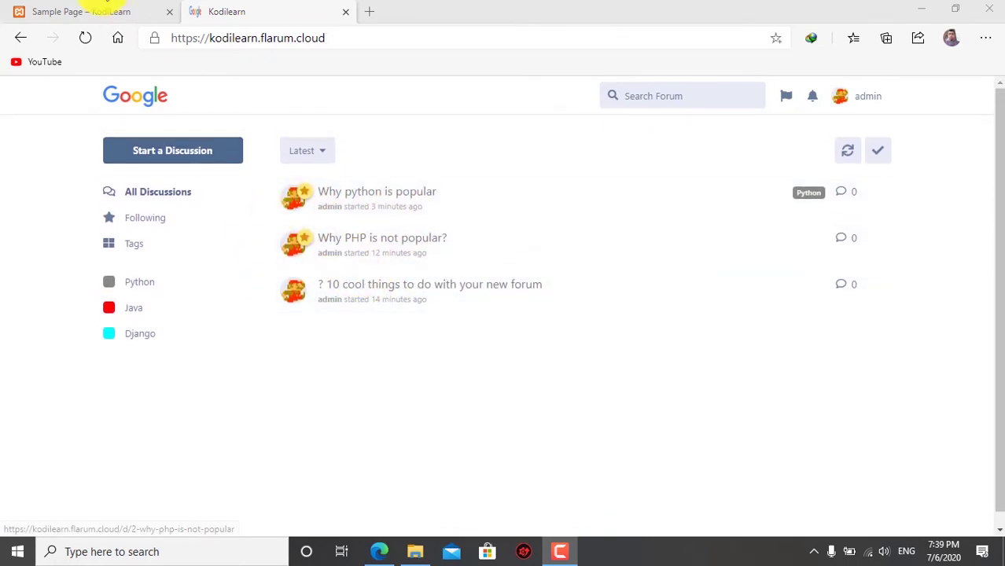
# Step: Switch to the WordPress editor, retitle the Sample Page as Forum, and place the cursor in its empty content block
pyautogui.click(100, 11)
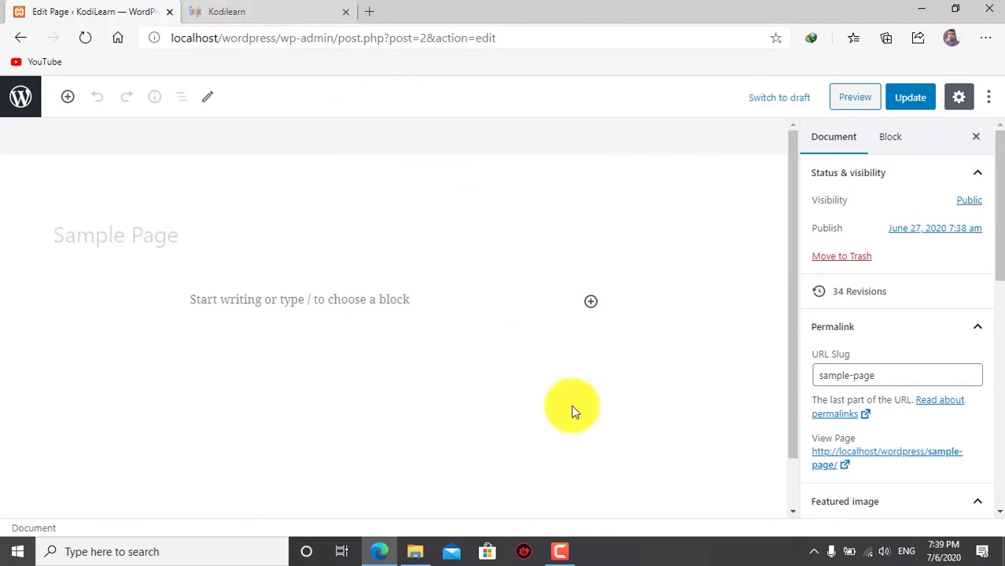
pyautogui.click(156, 227)
pyautogui.moveTo(264, 233); pyautogui.dragTo(2, 223)
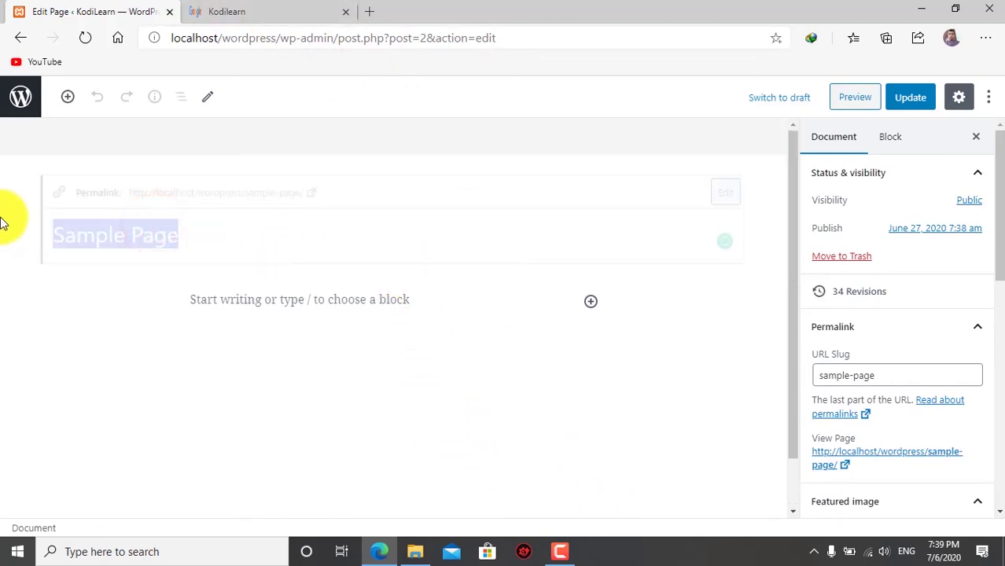
pyautogui.write('Forum')
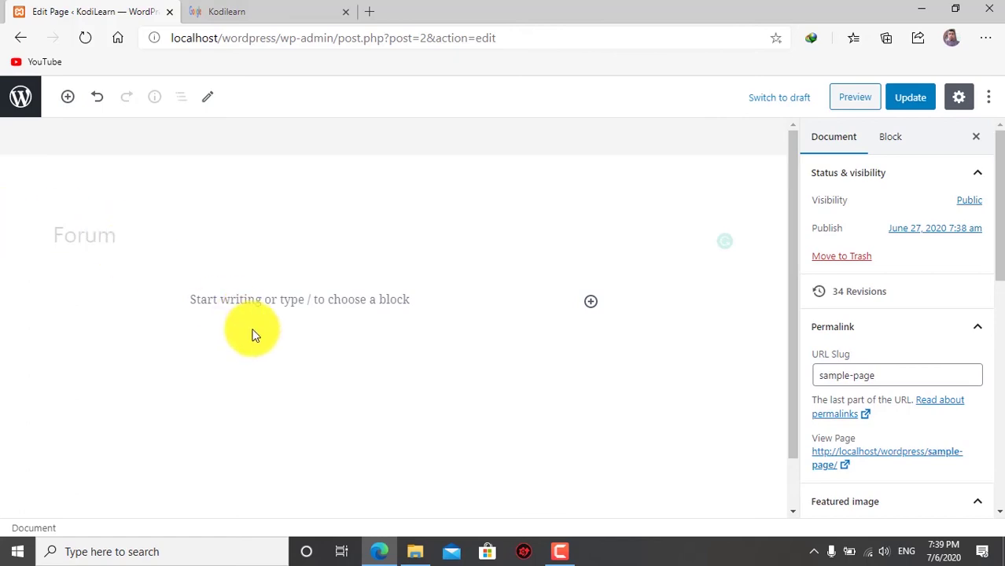
pyautogui.click(261, 306)
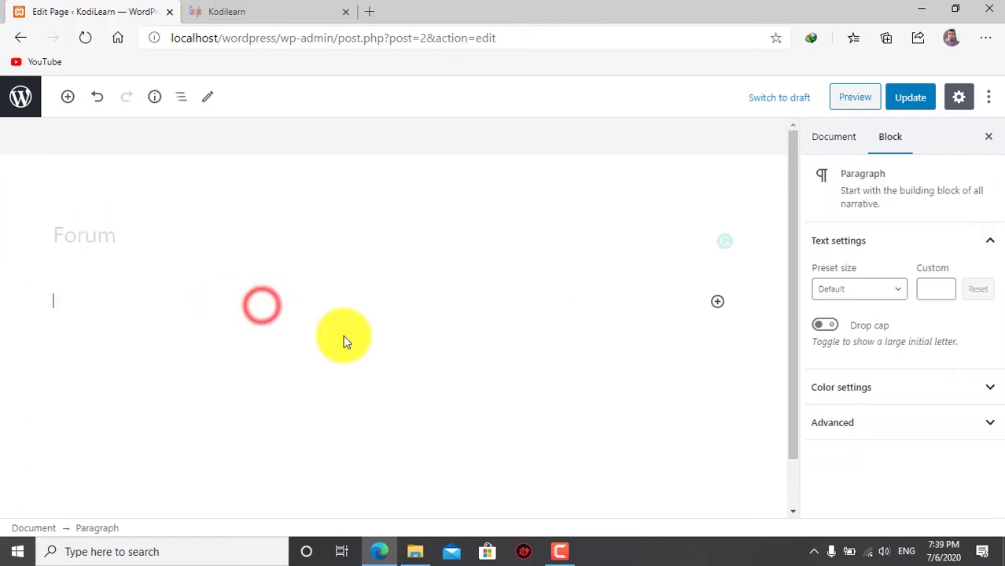
# Step: In the page's Astra settings, set the sidebar to No Sidebar and the content layout to Full Width / Stretched
pyautogui.click(825, 135)
pyautogui.scroll(-8, 854, 308)
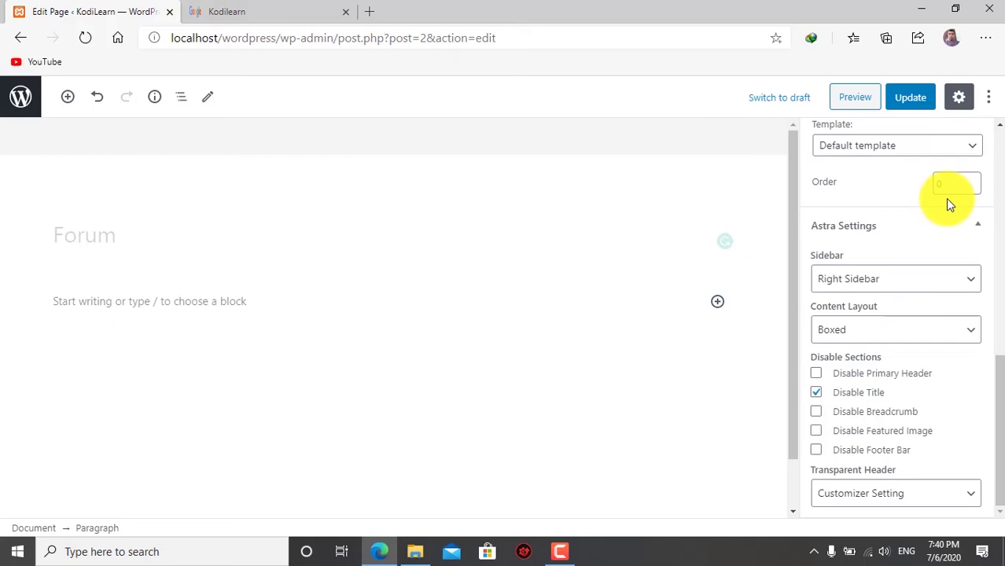
pyautogui.click(910, 279)
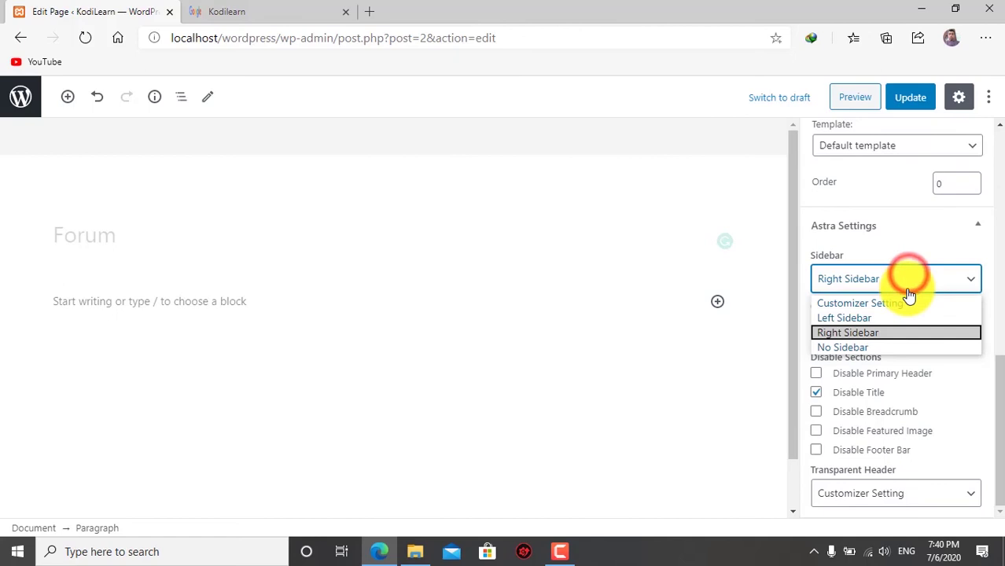
pyautogui.click(877, 280)
pyautogui.click(876, 279)
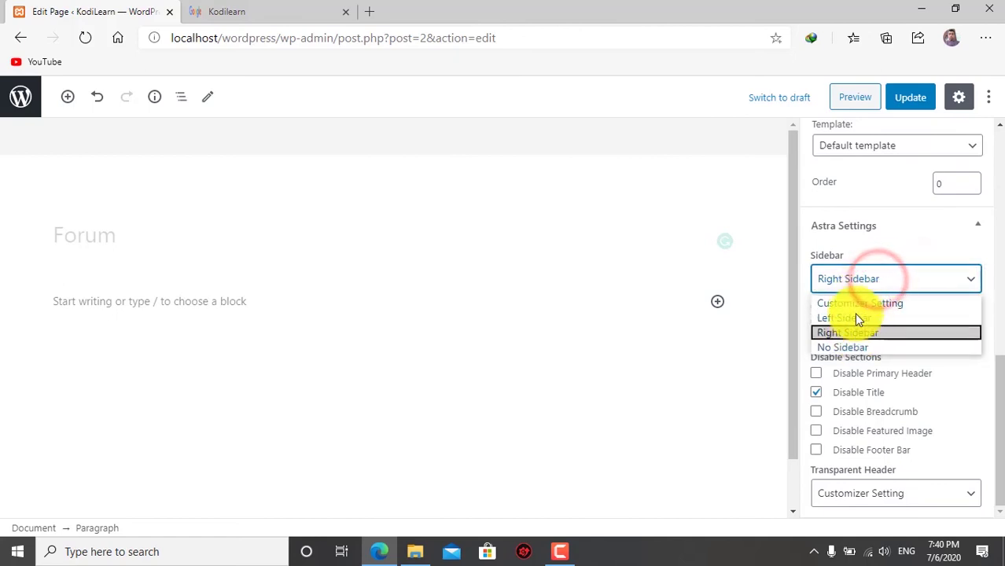
pyautogui.click(868, 347)
pyautogui.click(848, 330)
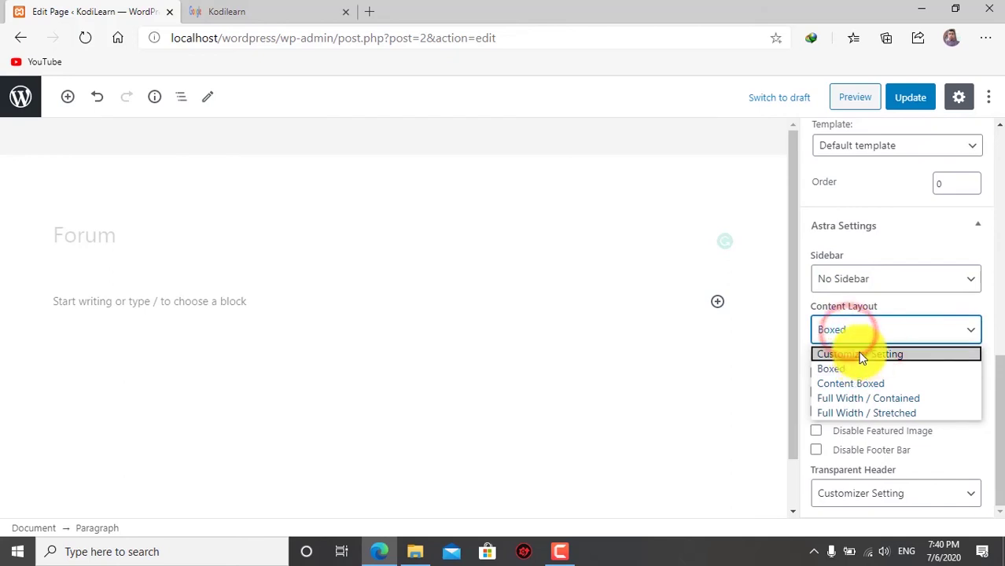
pyautogui.click(859, 411)
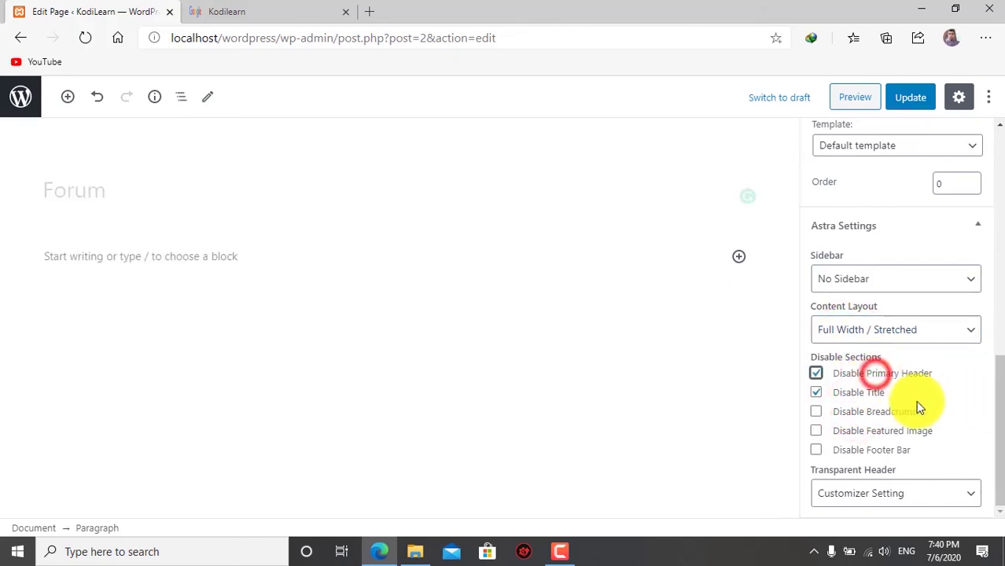
# Step: Disable the page's primary header, breadcrumb, featured image and footer bar, and update the page
pyautogui.click(881, 432)
pyautogui.click(877, 449)
pyautogui.click(909, 96)
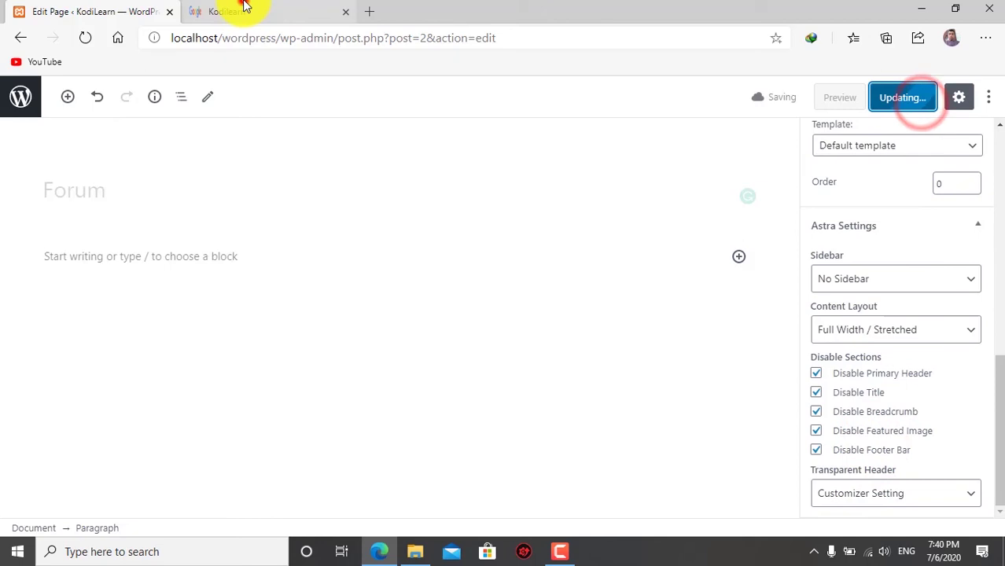
# Step: View the updated Forum page on the site and check its blank full-width layout
pyautogui.click(228, 9)
pyautogui.click(125, 11)
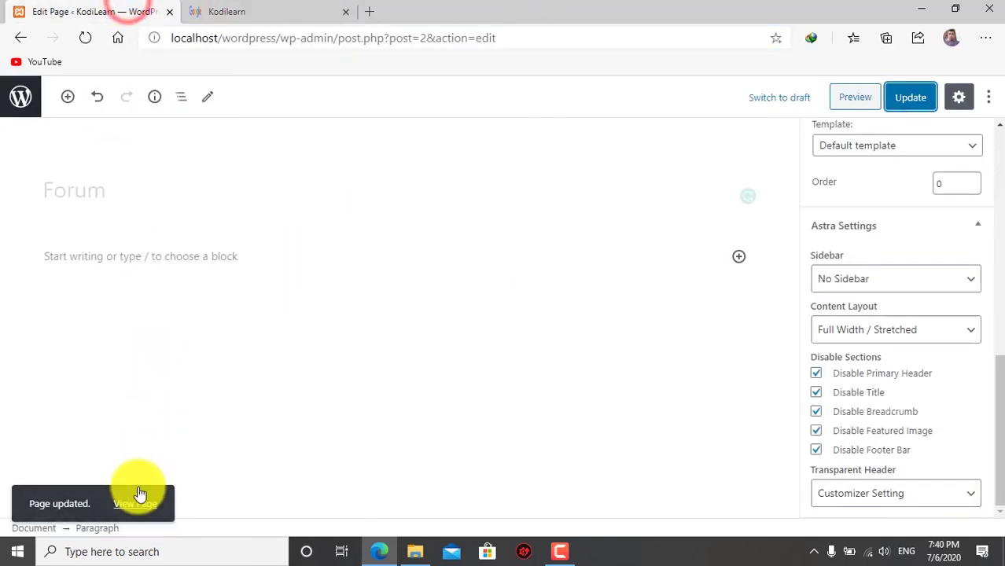
pyautogui.click(138, 511)
pyautogui.click(271, 12)
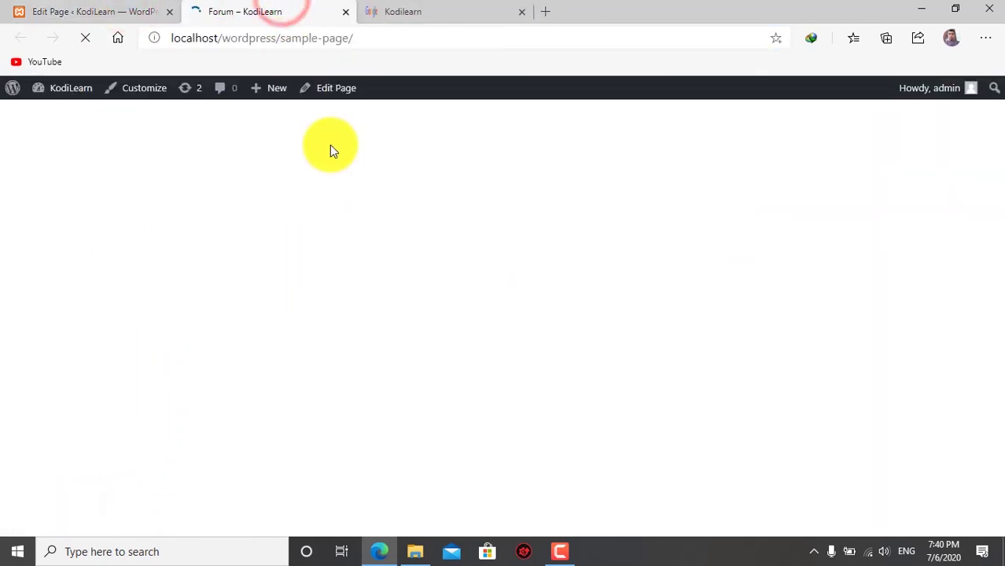
pyautogui.click(122, 201)
pyautogui.click(284, 282)
# Step: Return to the page editor, change the page's URL slug to forum, and update the page
pyautogui.click(139, 8)
pyautogui.scroll(5, 867, 347)
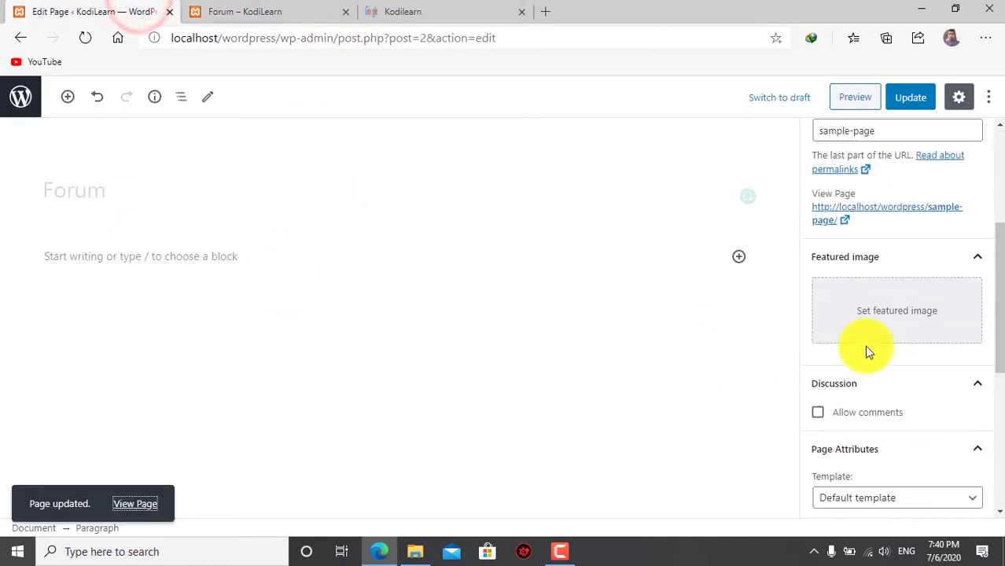
pyautogui.tripleClick(886, 375)
pyautogui.write('f')
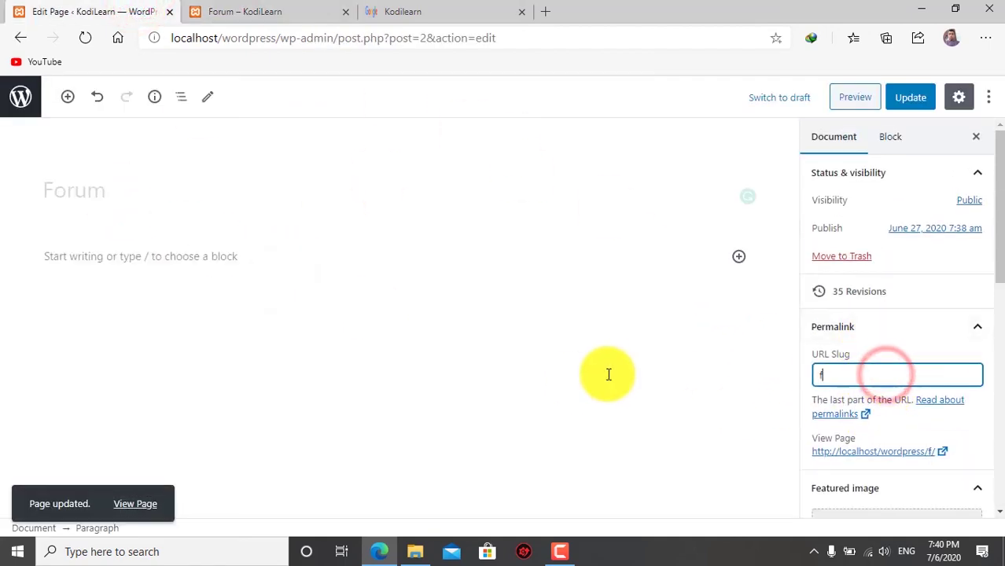
pyautogui.write('orum')
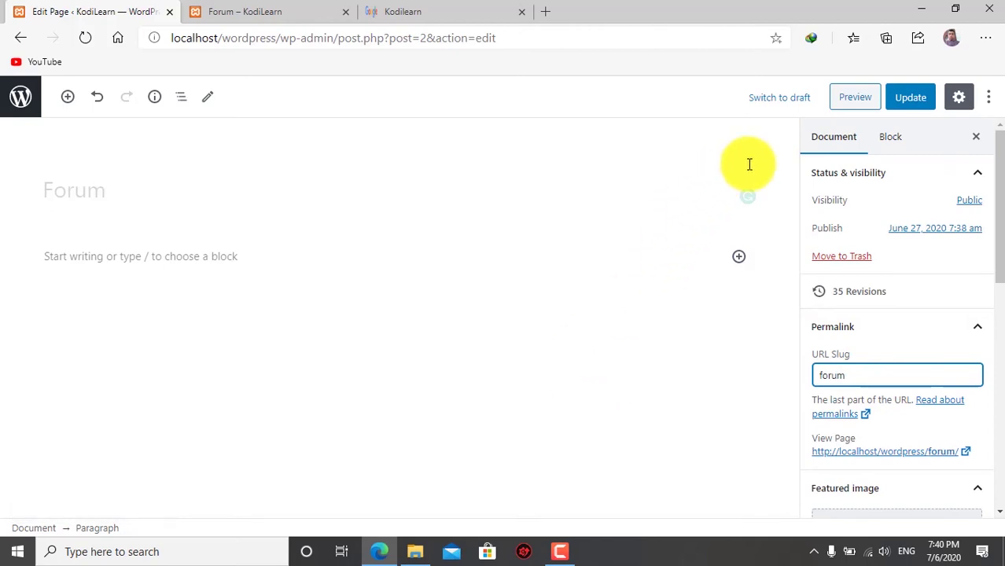
pyautogui.click(911, 94)
# Step: Load the published page at its new address, localhost/wordpress/forum/
pyautogui.click(226, 8)
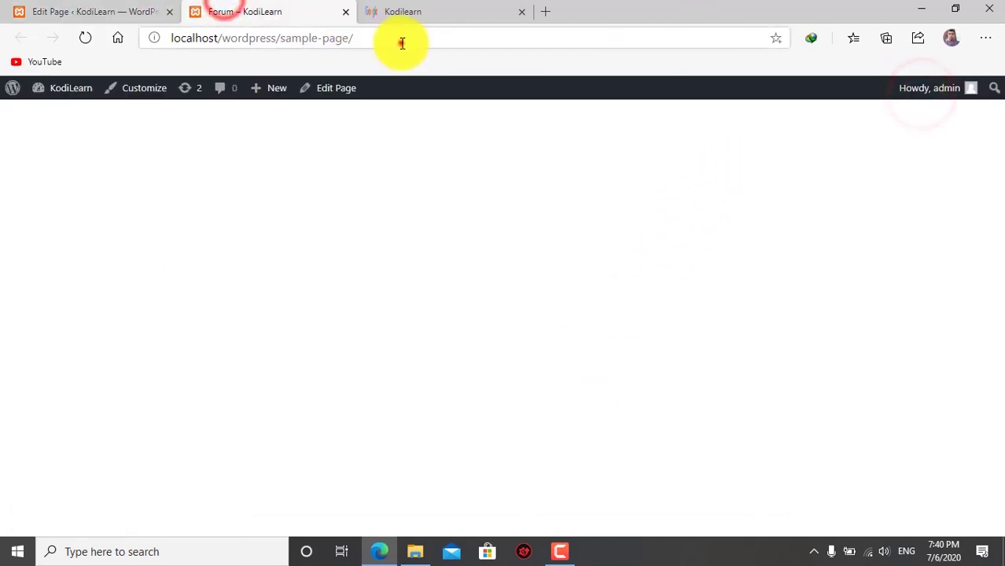
pyautogui.moveTo(400, 44); pyautogui.dragTo(281, 43)
pyautogui.write('f')
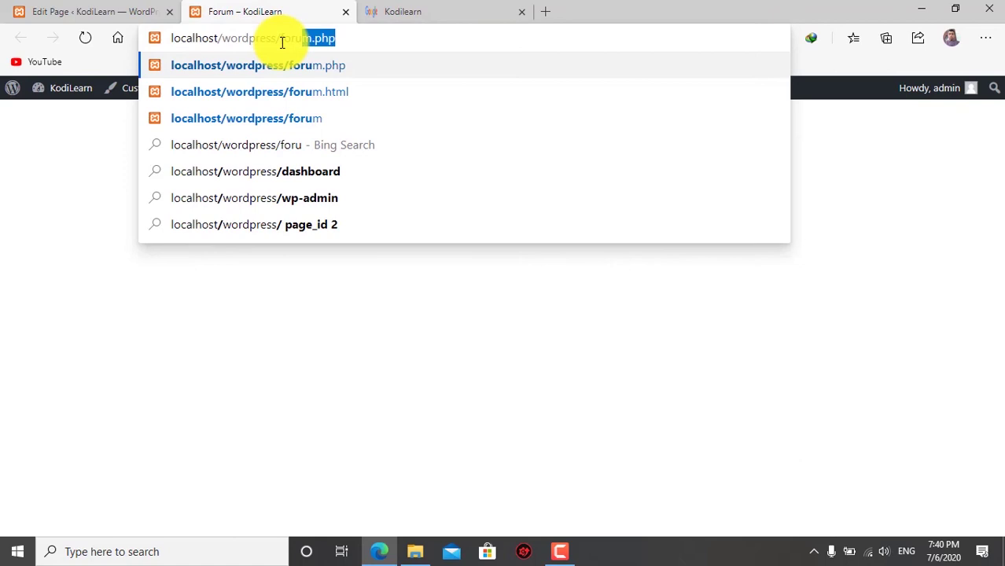
pyautogui.write('oru')
pyautogui.press('Return')
pyautogui.moveTo(354, 31); pyautogui.dragTo(311, 36)
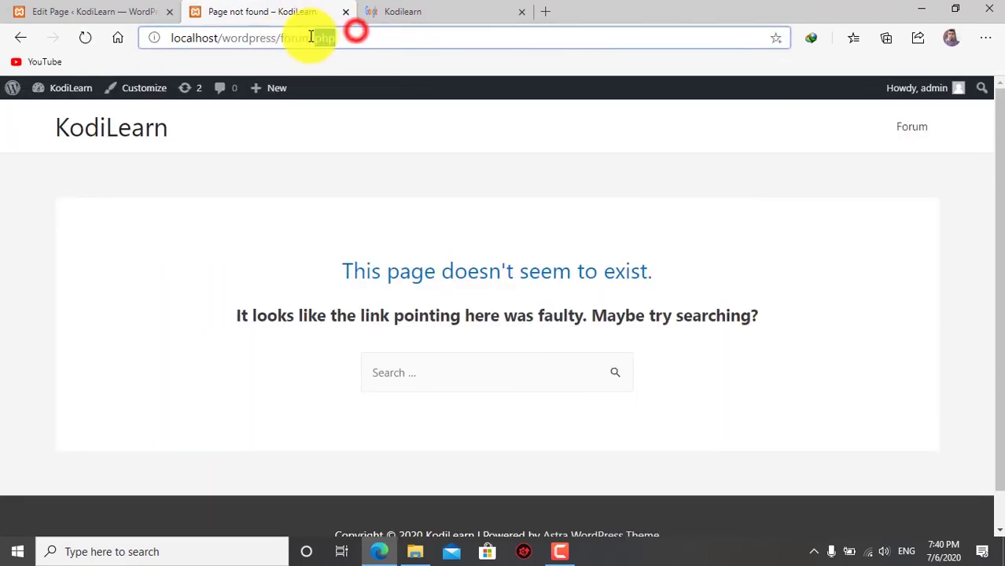
pyautogui.write('/')
pyautogui.press('Return')
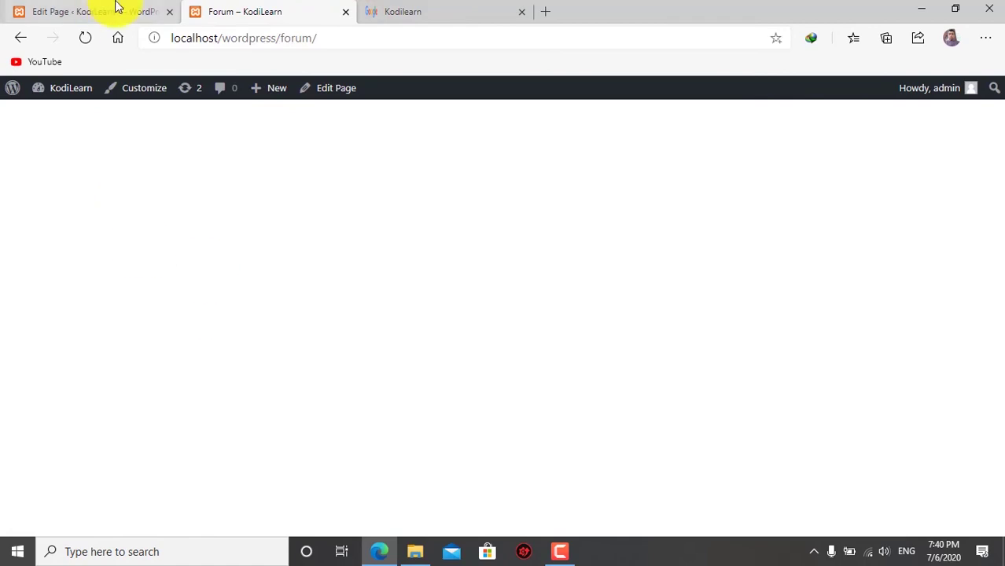
# Step: Return to the page editor and insert a Custom HTML block into the empty Forum page
pyautogui.click(116, 6)
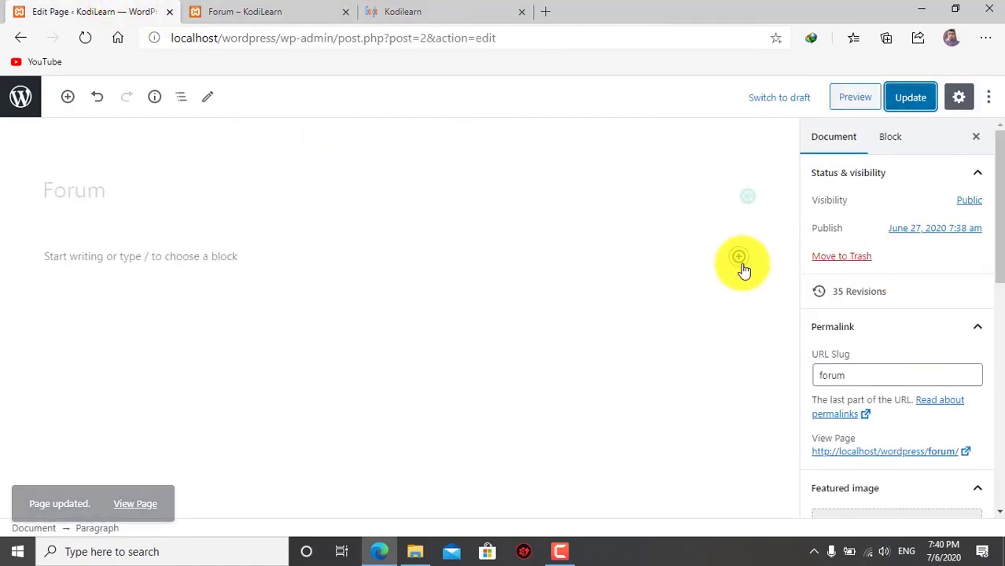
pyautogui.click(737, 257)
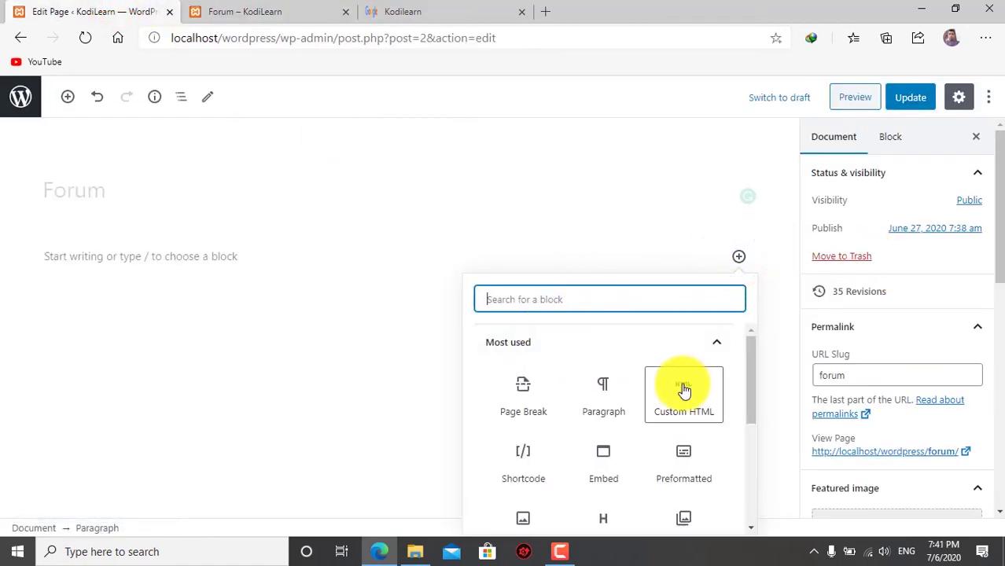
pyautogui.write('cus')
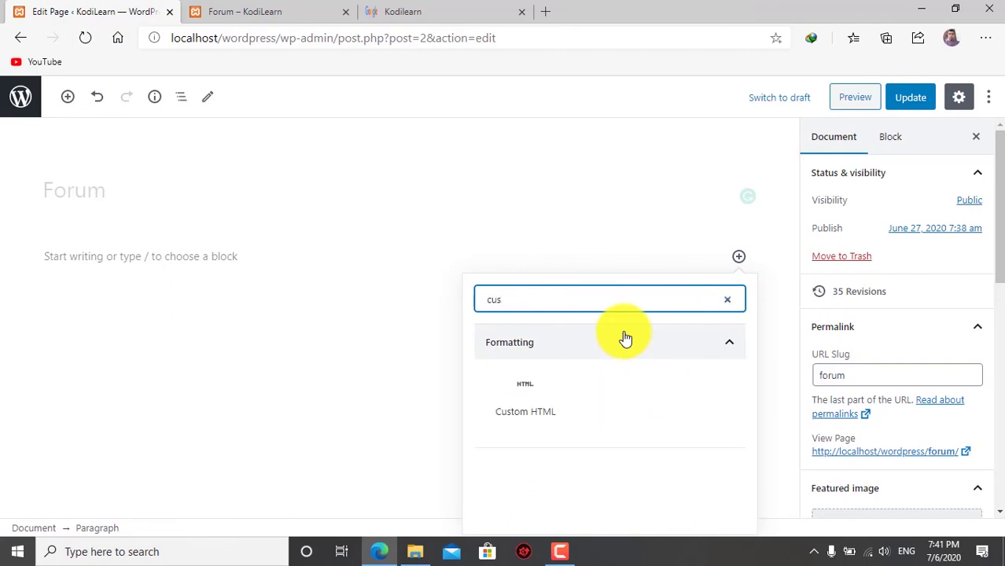
pyautogui.click(534, 401)
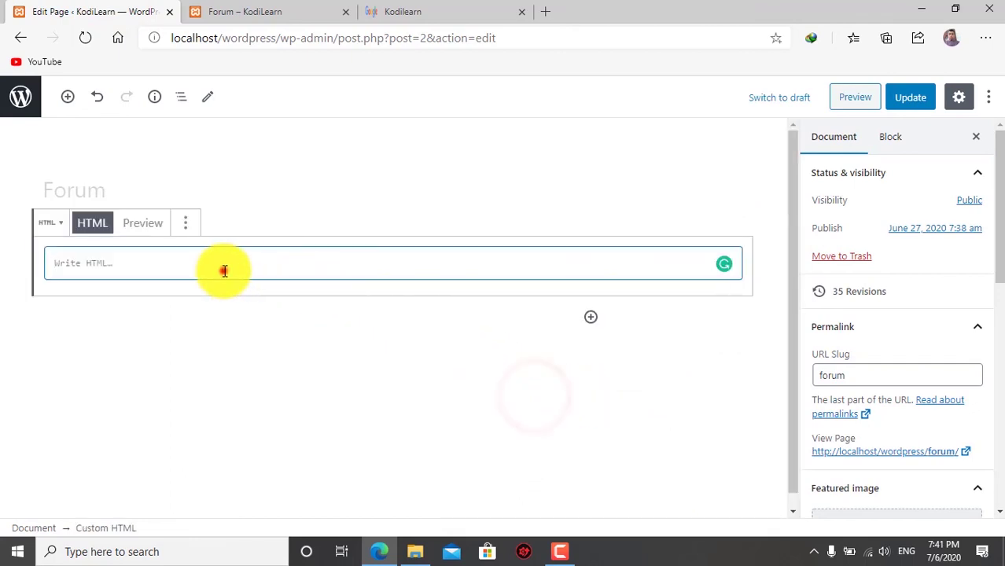
pyautogui.write('<style>         body{             margin:0;             padding:0;         }         iframe{             display: block;             border: none;             height: 90vh;             width: 100vw;         }     </style>      <iframe src="https://kodilearn.flarum.cloud/" frameborder=0>It seems that your browser do not support our forum. Please try using other browsers like Edge to fully support the forum</iframe>')
pyautogui.scroll(3, 276, 358)
pyautogui.scroll(-3, 276, 360)
pyautogui.scroll(-2, 275, 362)
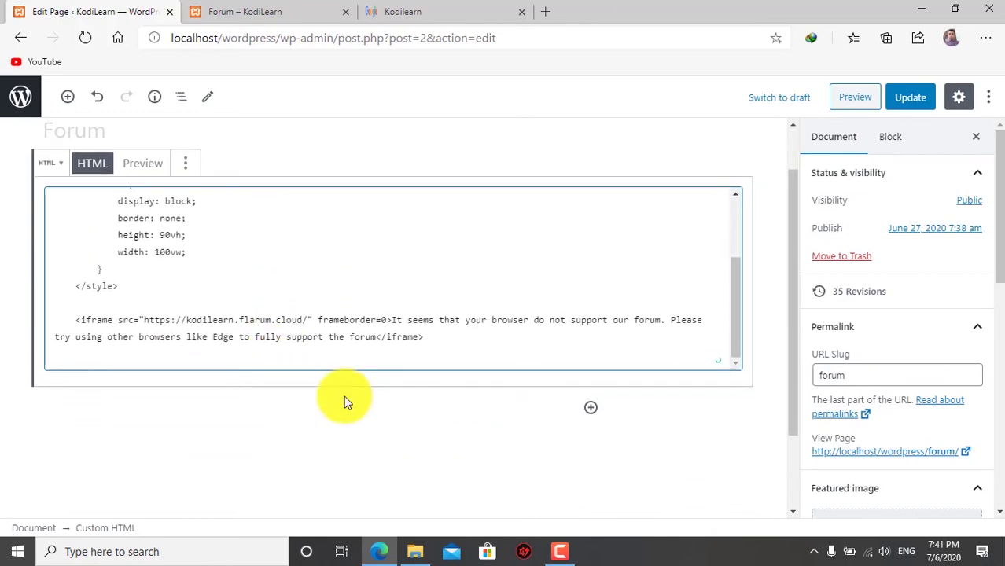
pyautogui.scroll(2, 323, 440)
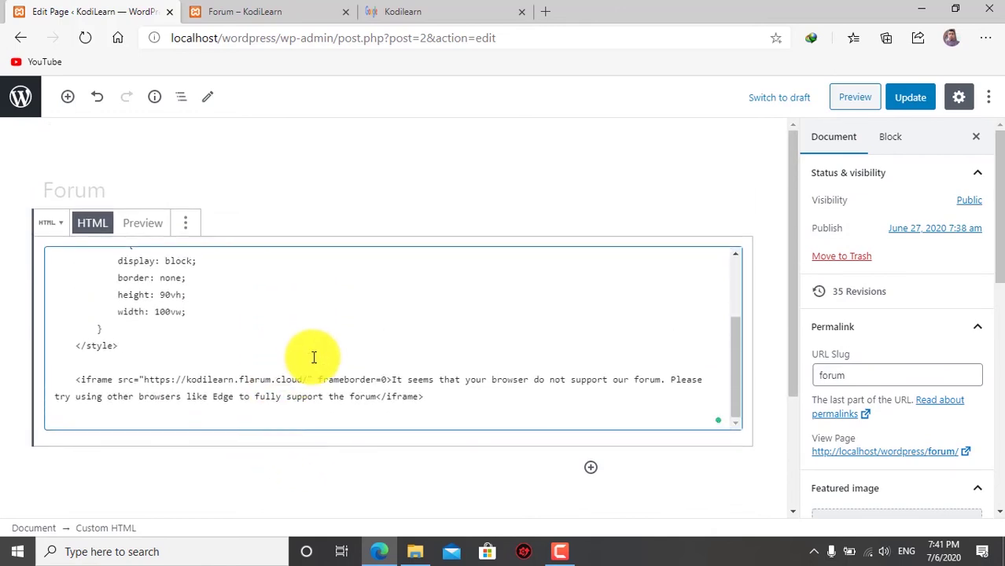
pyautogui.scroll(2, 377, 378)
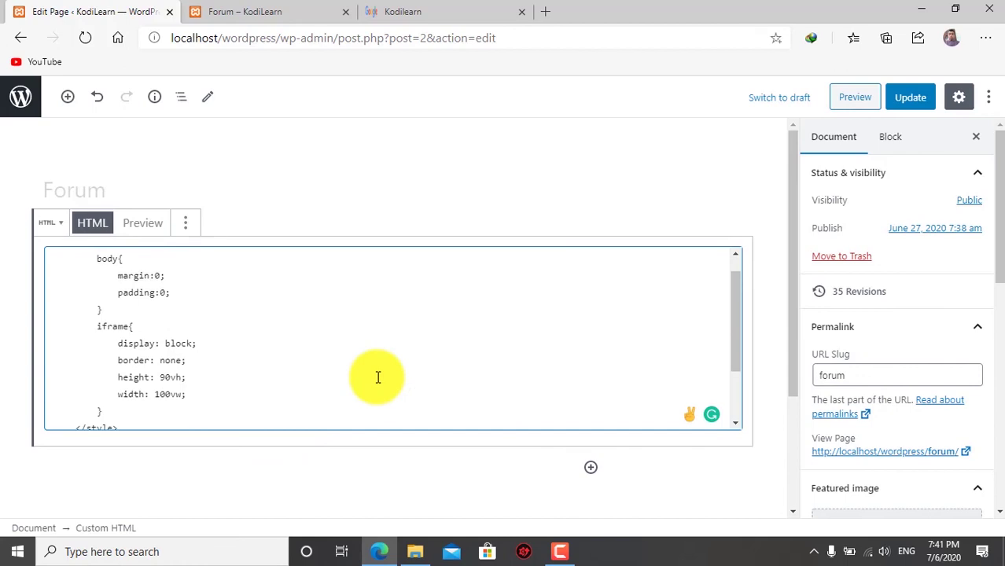
pyautogui.scroll(-2, 378, 378)
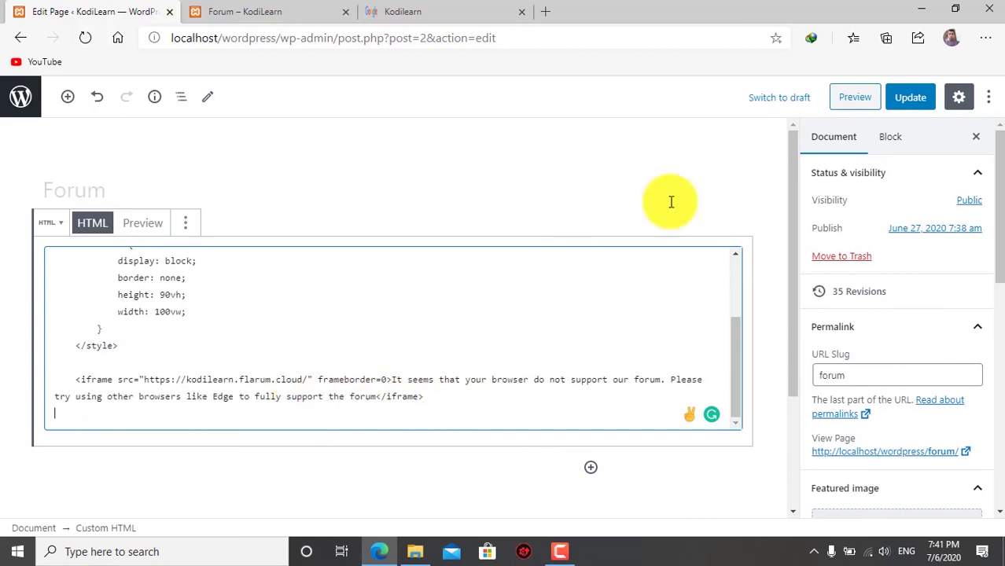
pyautogui.click(912, 96)
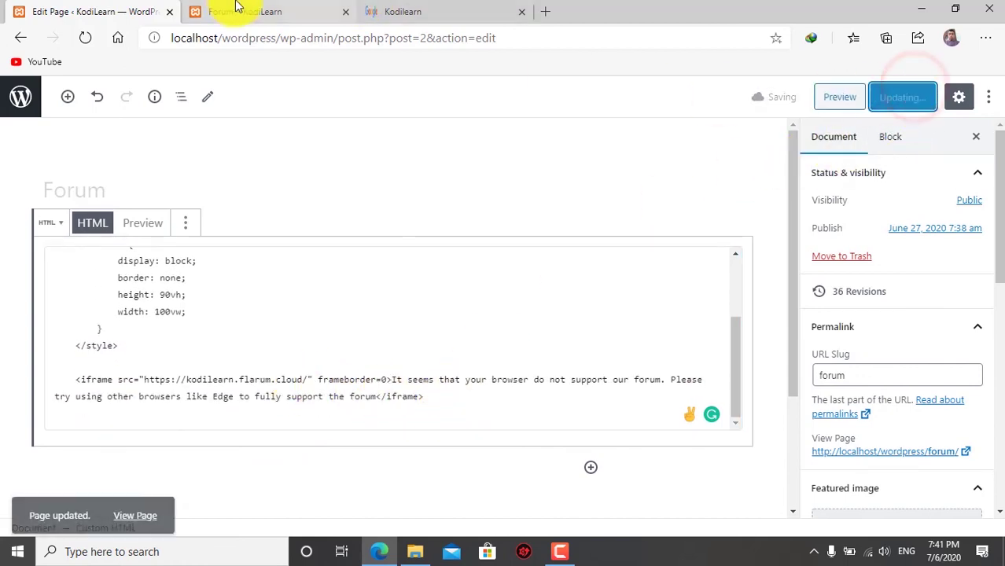
# Step: Reload the published Forum page and look over the embedded forum
pyautogui.click(236, 10)
pyautogui.click(83, 37)
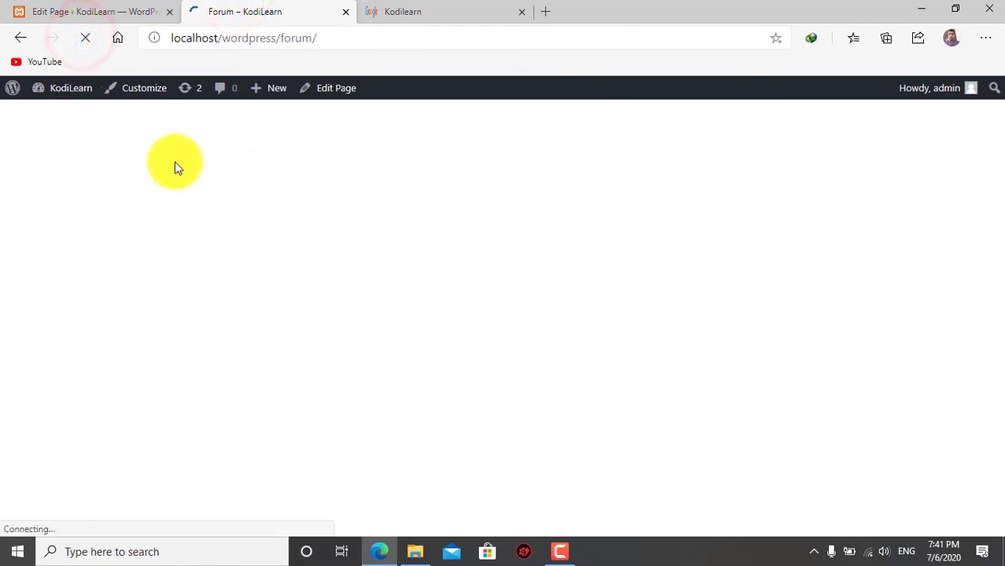
pyautogui.scroll(-1, 352, 303)
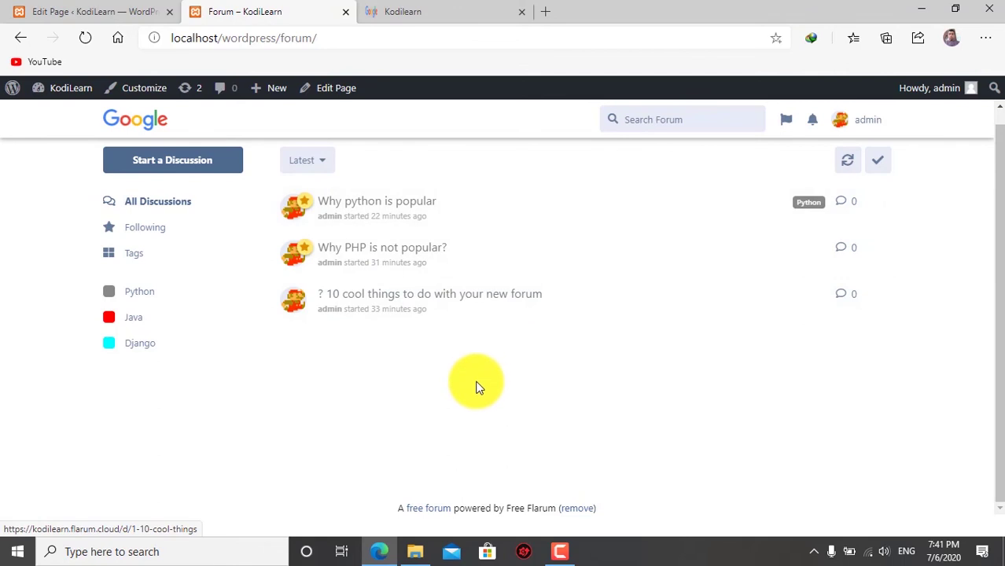
# Step: Go back to the Custom HTML block and examine the iframe tag's source address and its fallback message
pyautogui.click(141, 8)
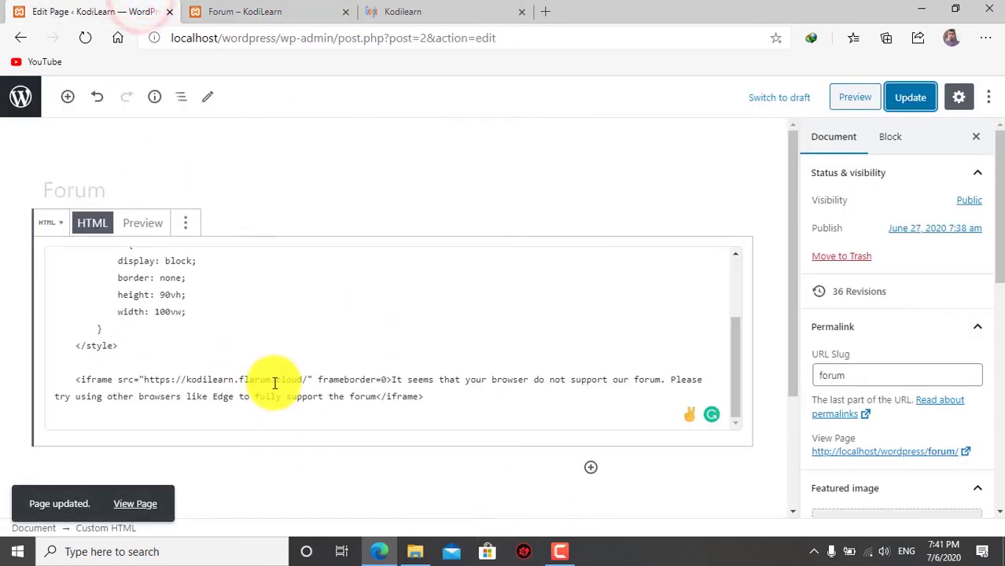
pyautogui.moveTo(309, 380); pyautogui.dragTo(140, 377)
pyautogui.click(106, 382)
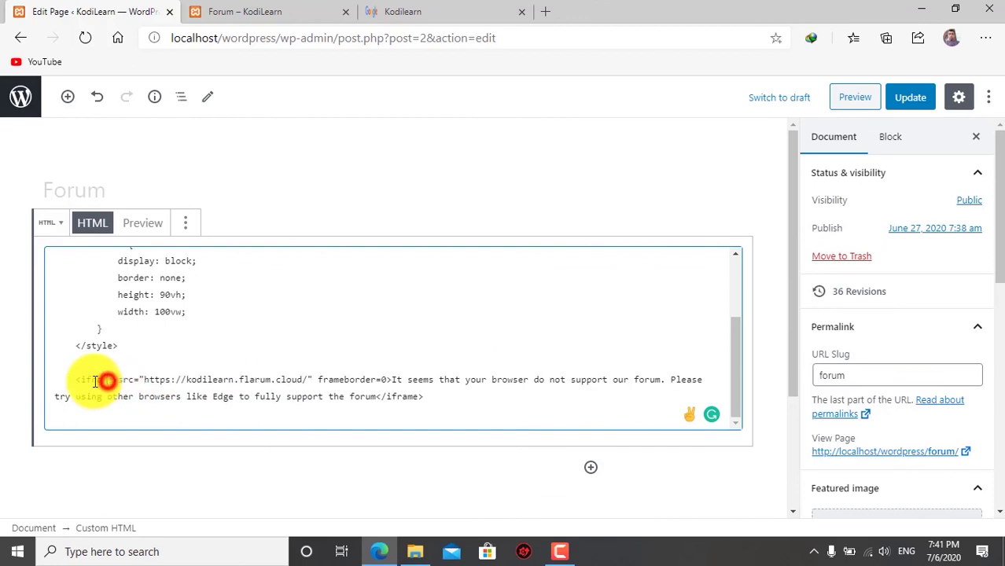
pyautogui.doubleClick(94, 381)
pyautogui.click(112, 380)
pyautogui.moveTo(146, 379)
pyautogui.mouseDown()
pyautogui.moveTo(287, 385)
pyautogui.moveTo(141, 380)
pyautogui.mouseUp()
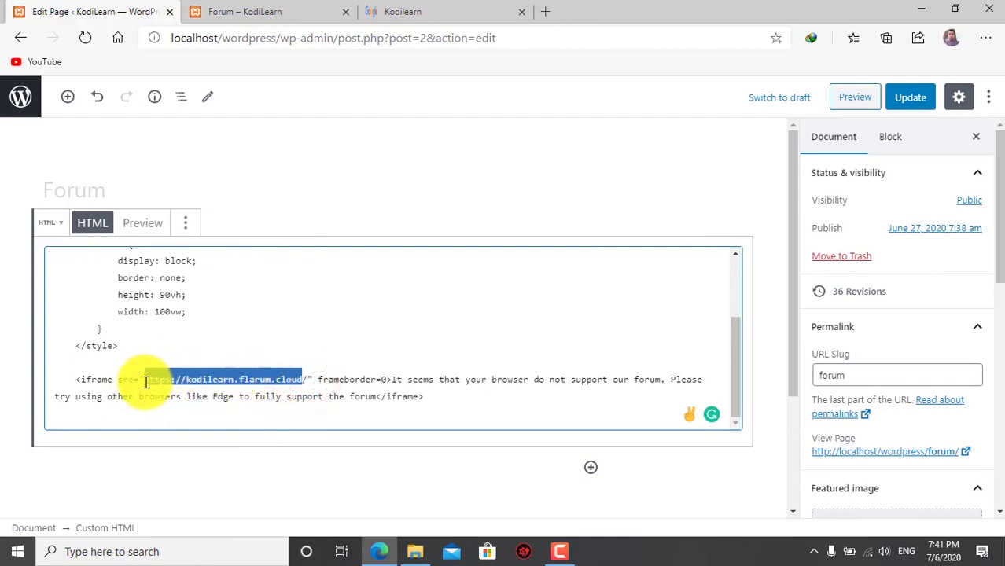
pyautogui.click(276, 380)
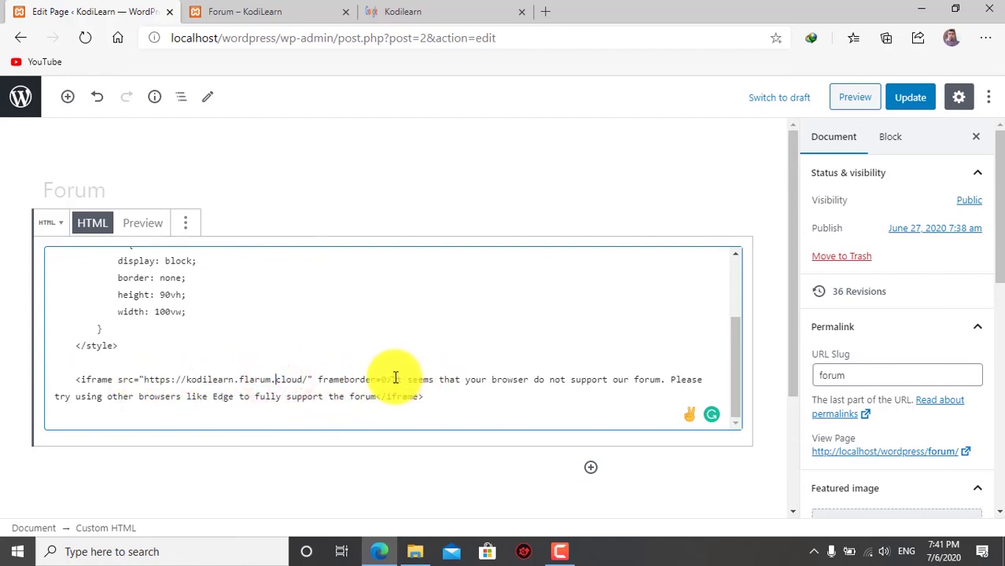
pyautogui.moveTo(390, 379); pyautogui.dragTo(379, 394)
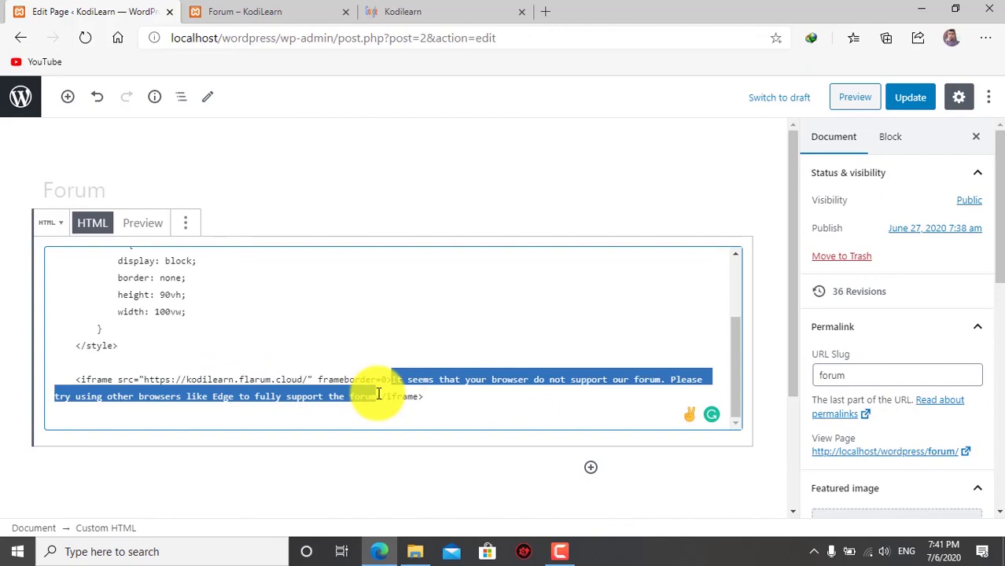
pyautogui.click(391, 383)
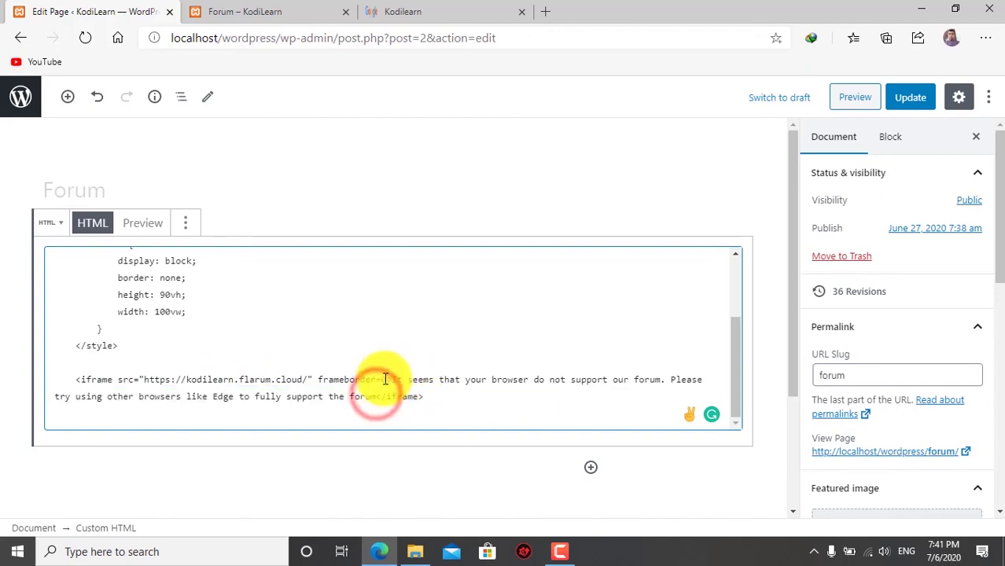
pyautogui.scroll(-1, 426, 389)
pyautogui.scroll(1, 426, 388)
# Step: Copy the published Forum page's address and launch Internet Explorer
pyautogui.click(220, 12)
pyautogui.click(284, 38)
pyautogui.hotkey('ctrl', 'c')
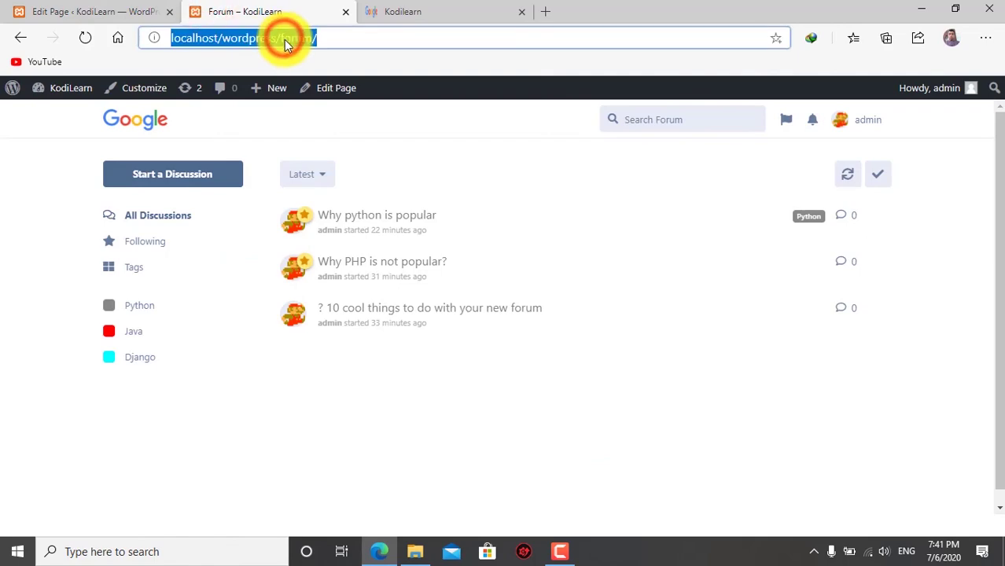
pyautogui.press('super')
pyautogui.write('inter')
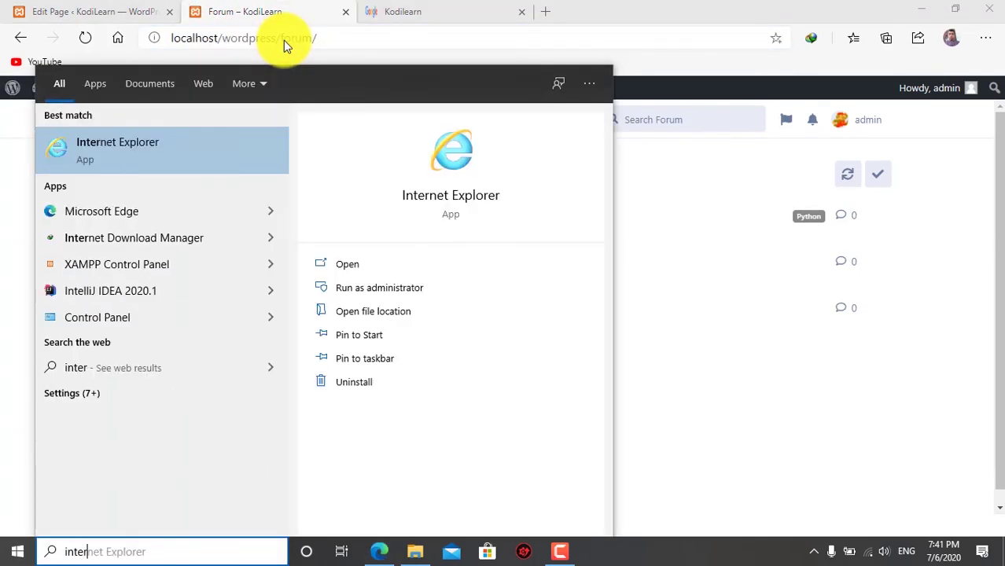
pyautogui.press('Return')
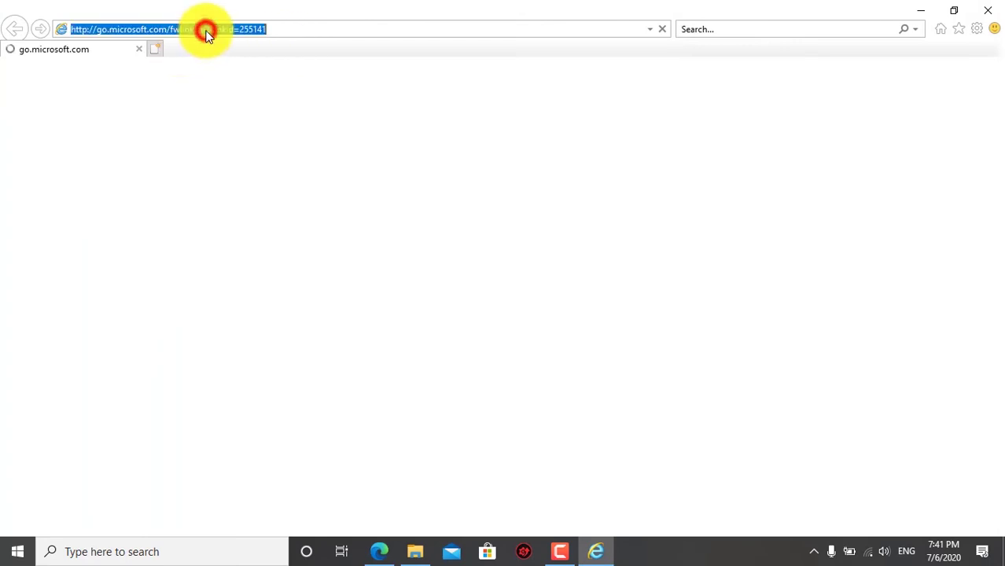
# Step: Load localhost/wordpress/forum/ in Internet Explorer, postpone the browser's initial setup, and bring the Forum page to the front
pyautogui.hotkey('ctrl', 'v')
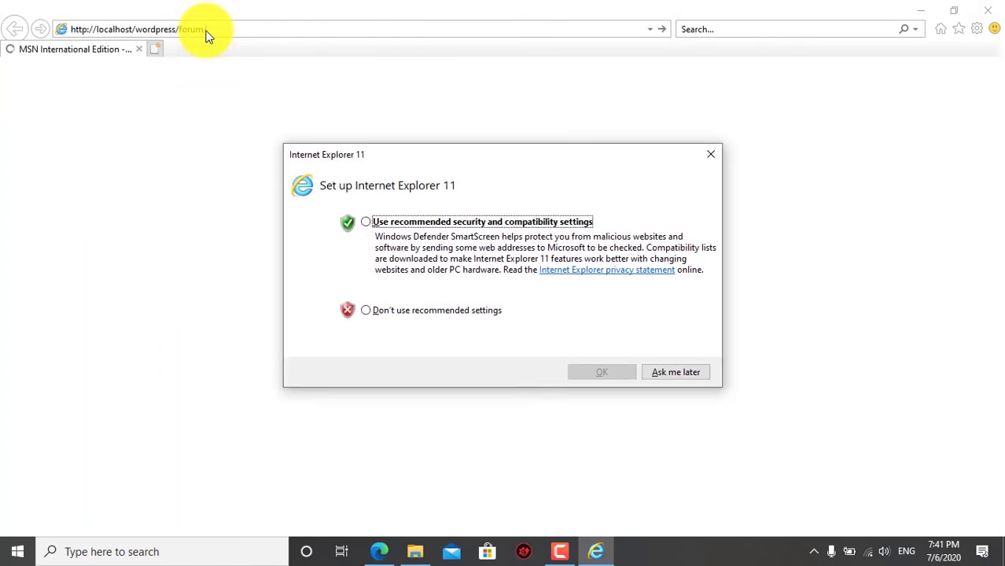
pyautogui.click(680, 372)
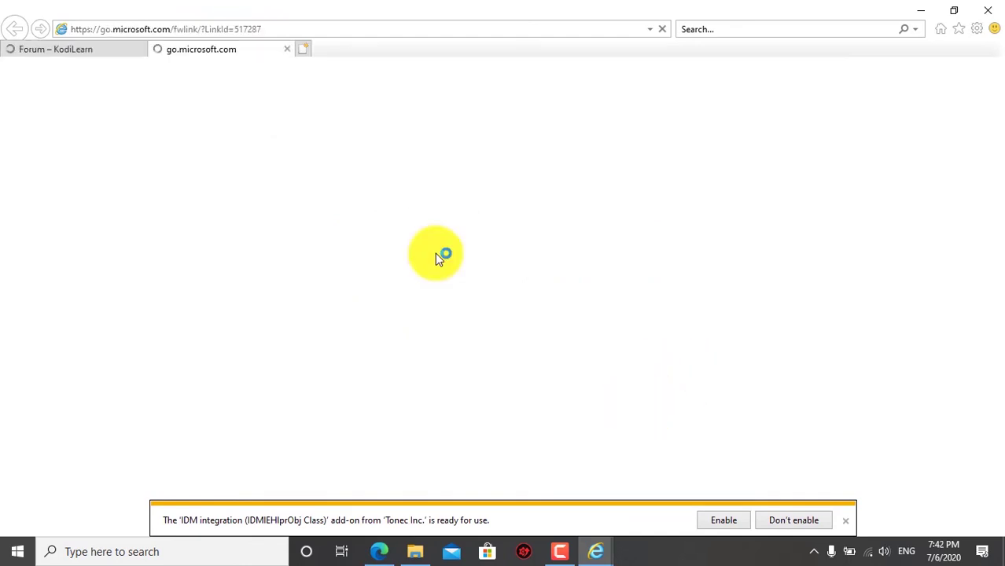
pyautogui.click(78, 53)
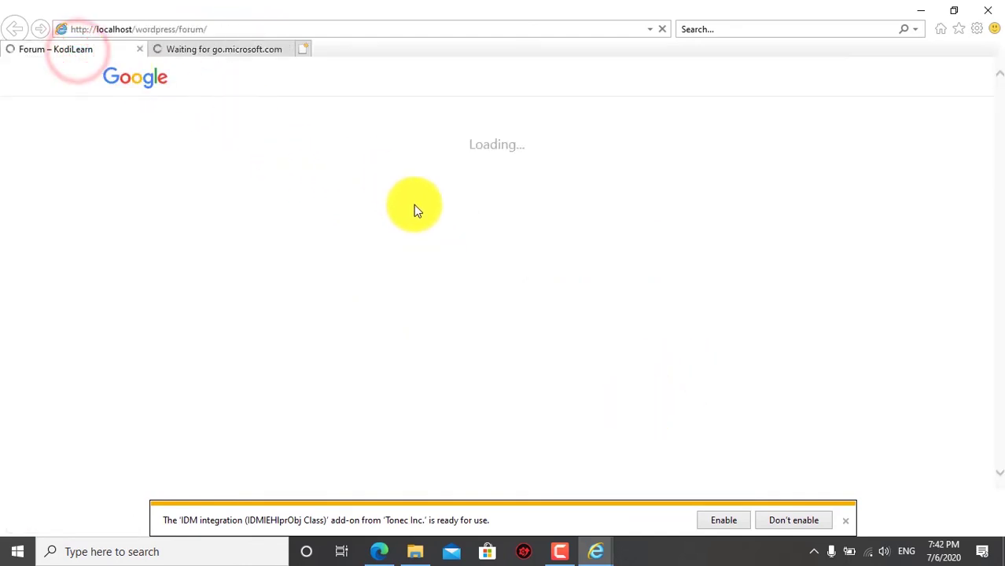
# Step: Read the notice above the discussion list on the Forum page in Internet Explorer
pyautogui.moveTo(104, 112); pyautogui.dragTo(643, 122)
pyautogui.click(632, 111)
pyautogui.click(102, 112)
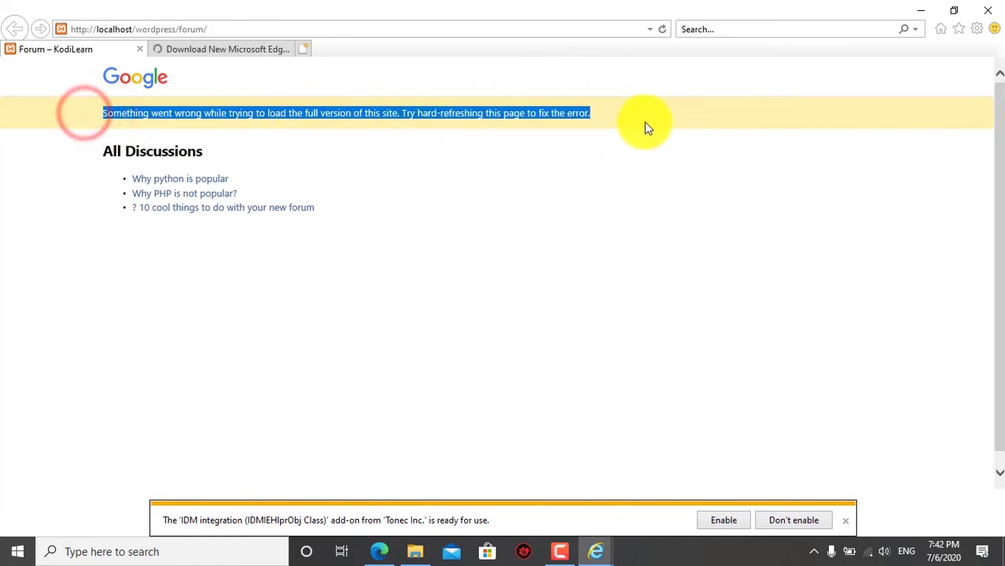
pyautogui.click(643, 121)
pyautogui.moveTo(586, 112); pyautogui.dragTo(54, 105)
pyautogui.click(542, 160)
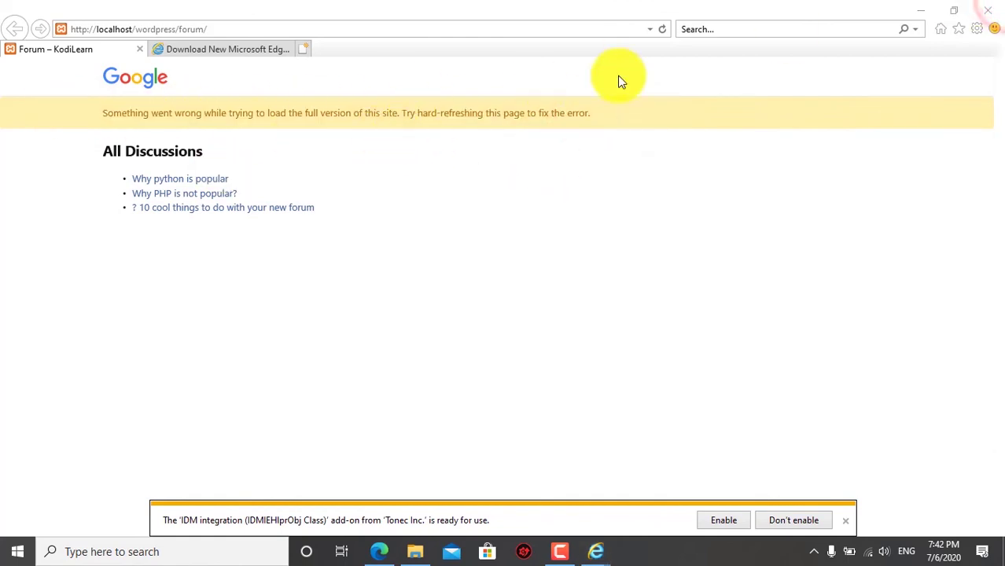
# Step: Close Internet Explorer with all its tabs and reload the published Forum page in Edge
pyautogui.moveTo(750, 6); pyautogui.dragTo(336, 119)
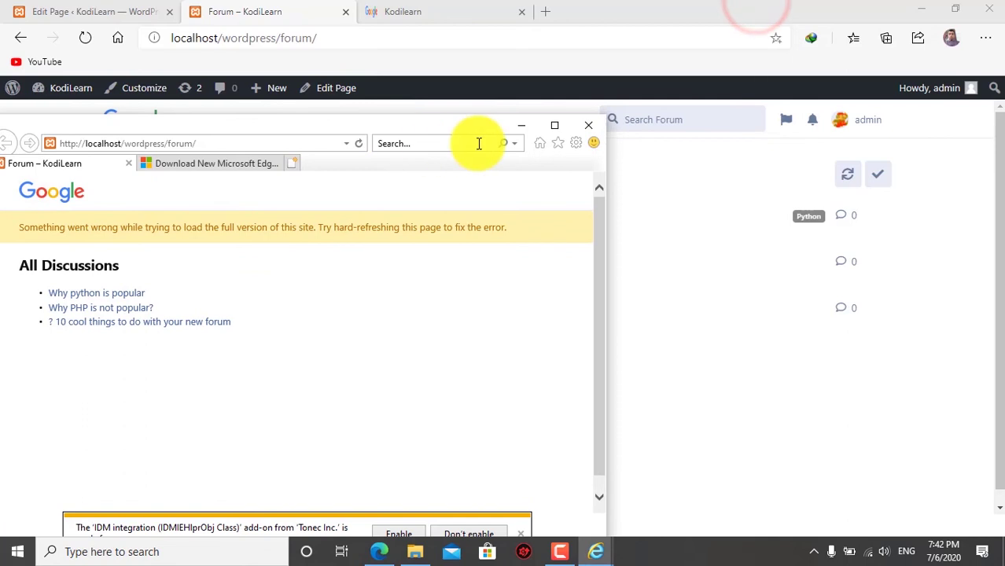
pyautogui.click(585, 126)
pyautogui.click(250, 347)
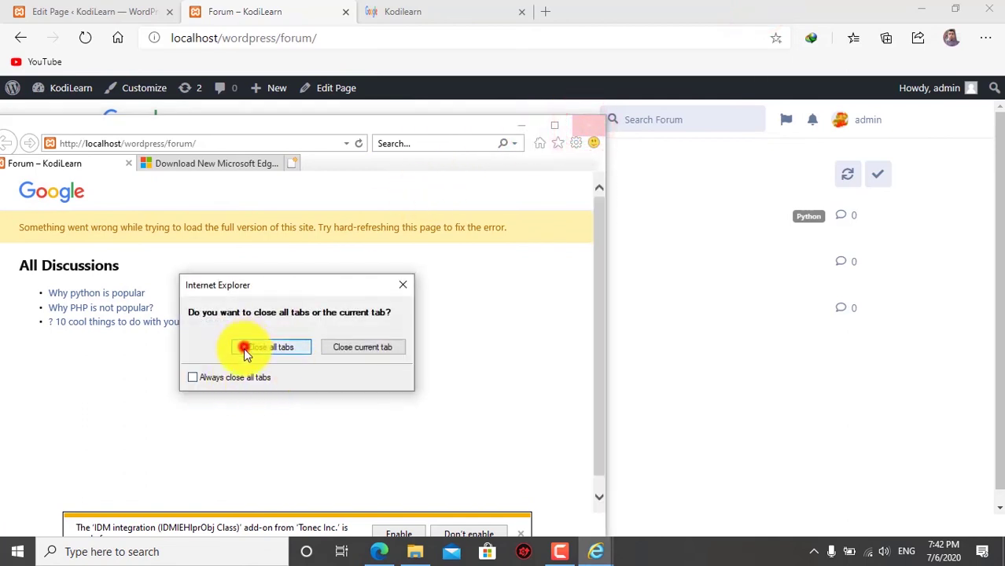
pyautogui.click(311, 400)
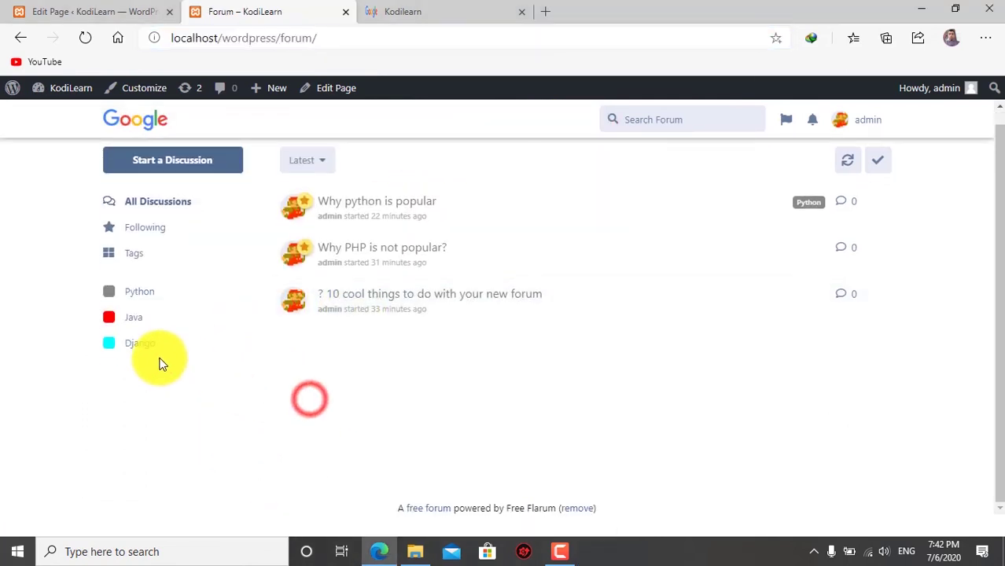
pyautogui.click(87, 39)
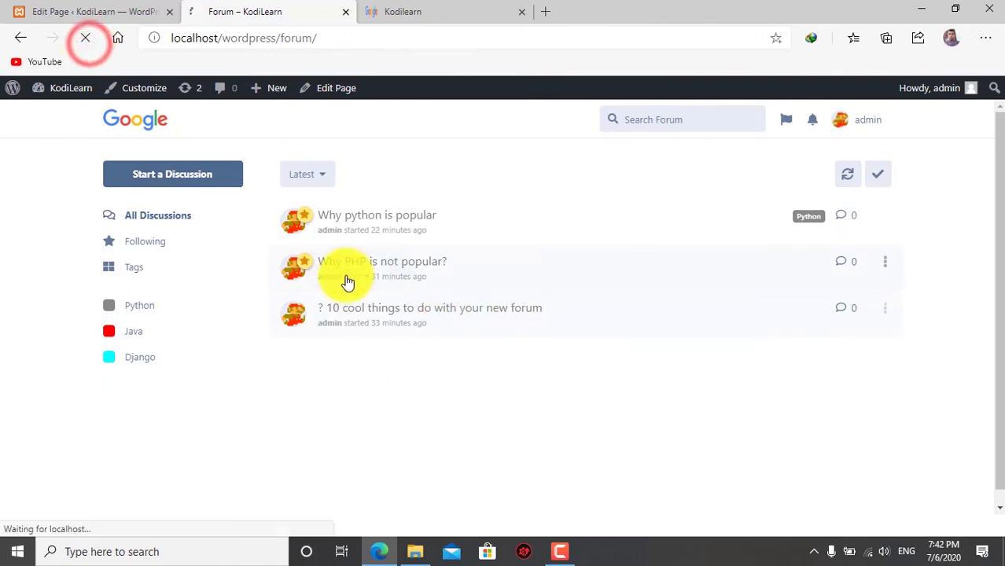
# Step: Review the Custom HTML block's code in the page editor, checking the iframe's source address
pyautogui.click(89, 11)
pyautogui.scroll(-3, 330, 291)
pyautogui.scroll(5, 220, 291)
pyautogui.scroll(-2, 242, 327)
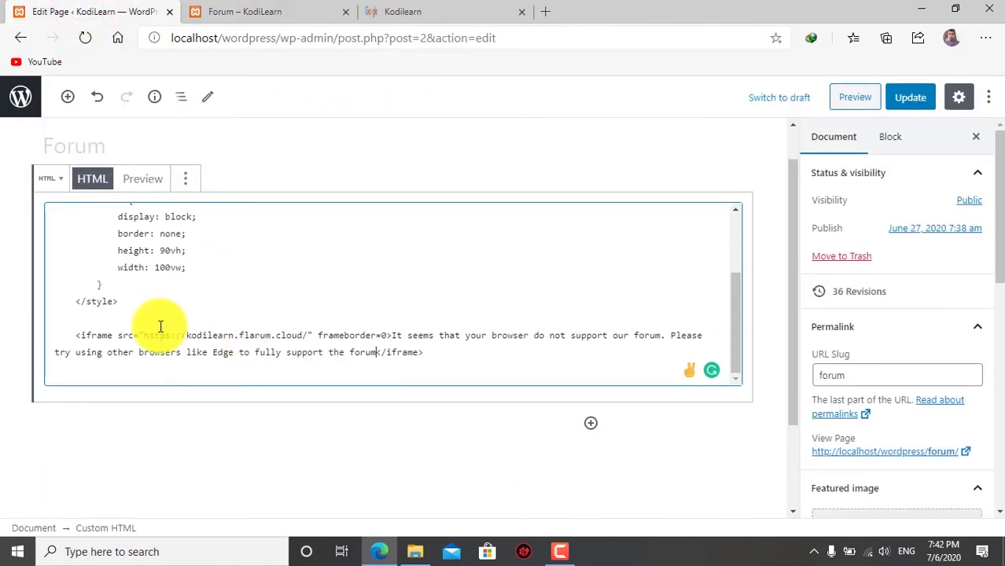
pyautogui.moveTo(144, 335); pyautogui.dragTo(317, 335)
pyautogui.click(303, 330)
pyautogui.scroll(5, 236, 315)
# Step: Return to the published Forum page, look over the embedded forum, and select the page's address
pyautogui.click(283, 9)
pyautogui.scroll(-1, 189, 265)
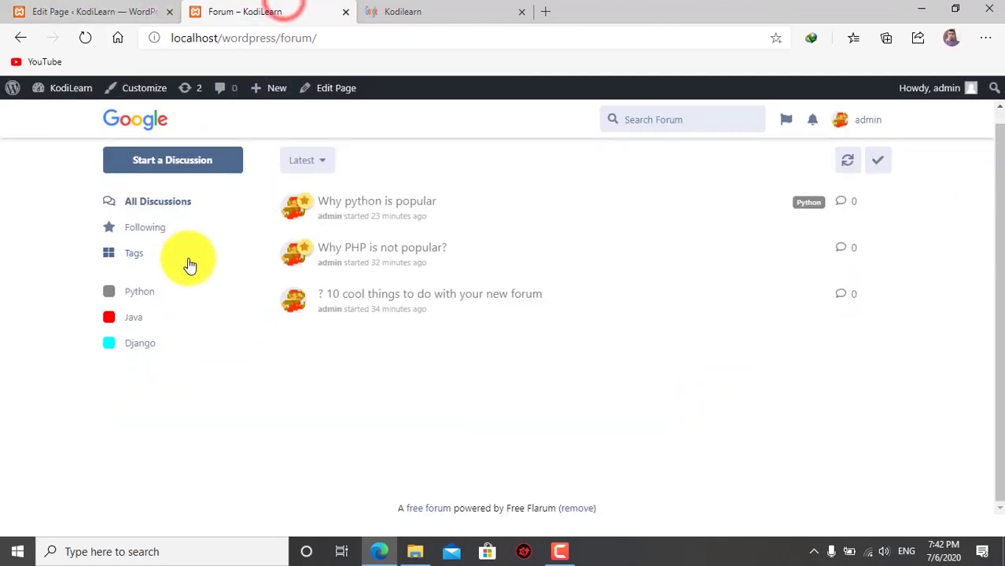
pyautogui.click(346, 35)
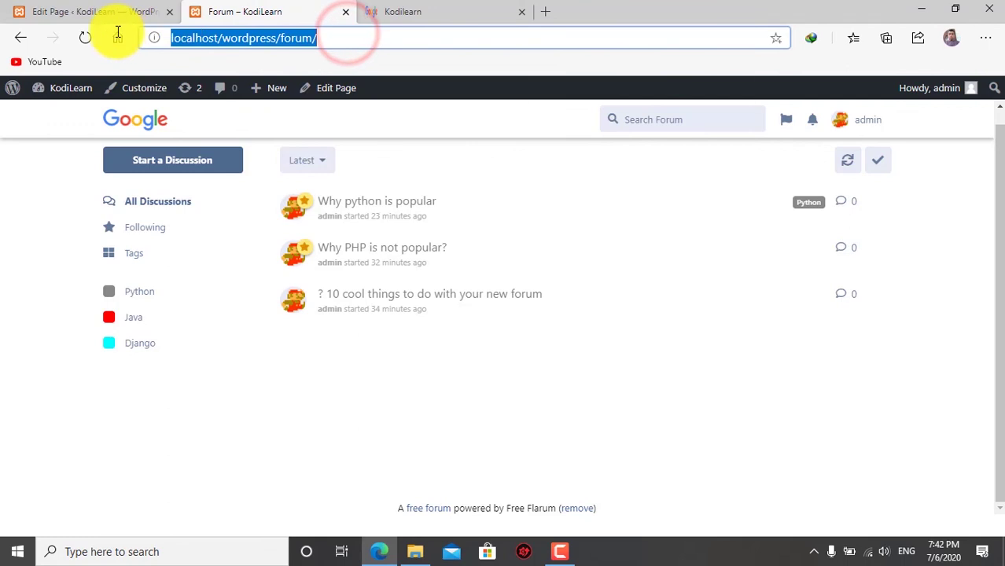